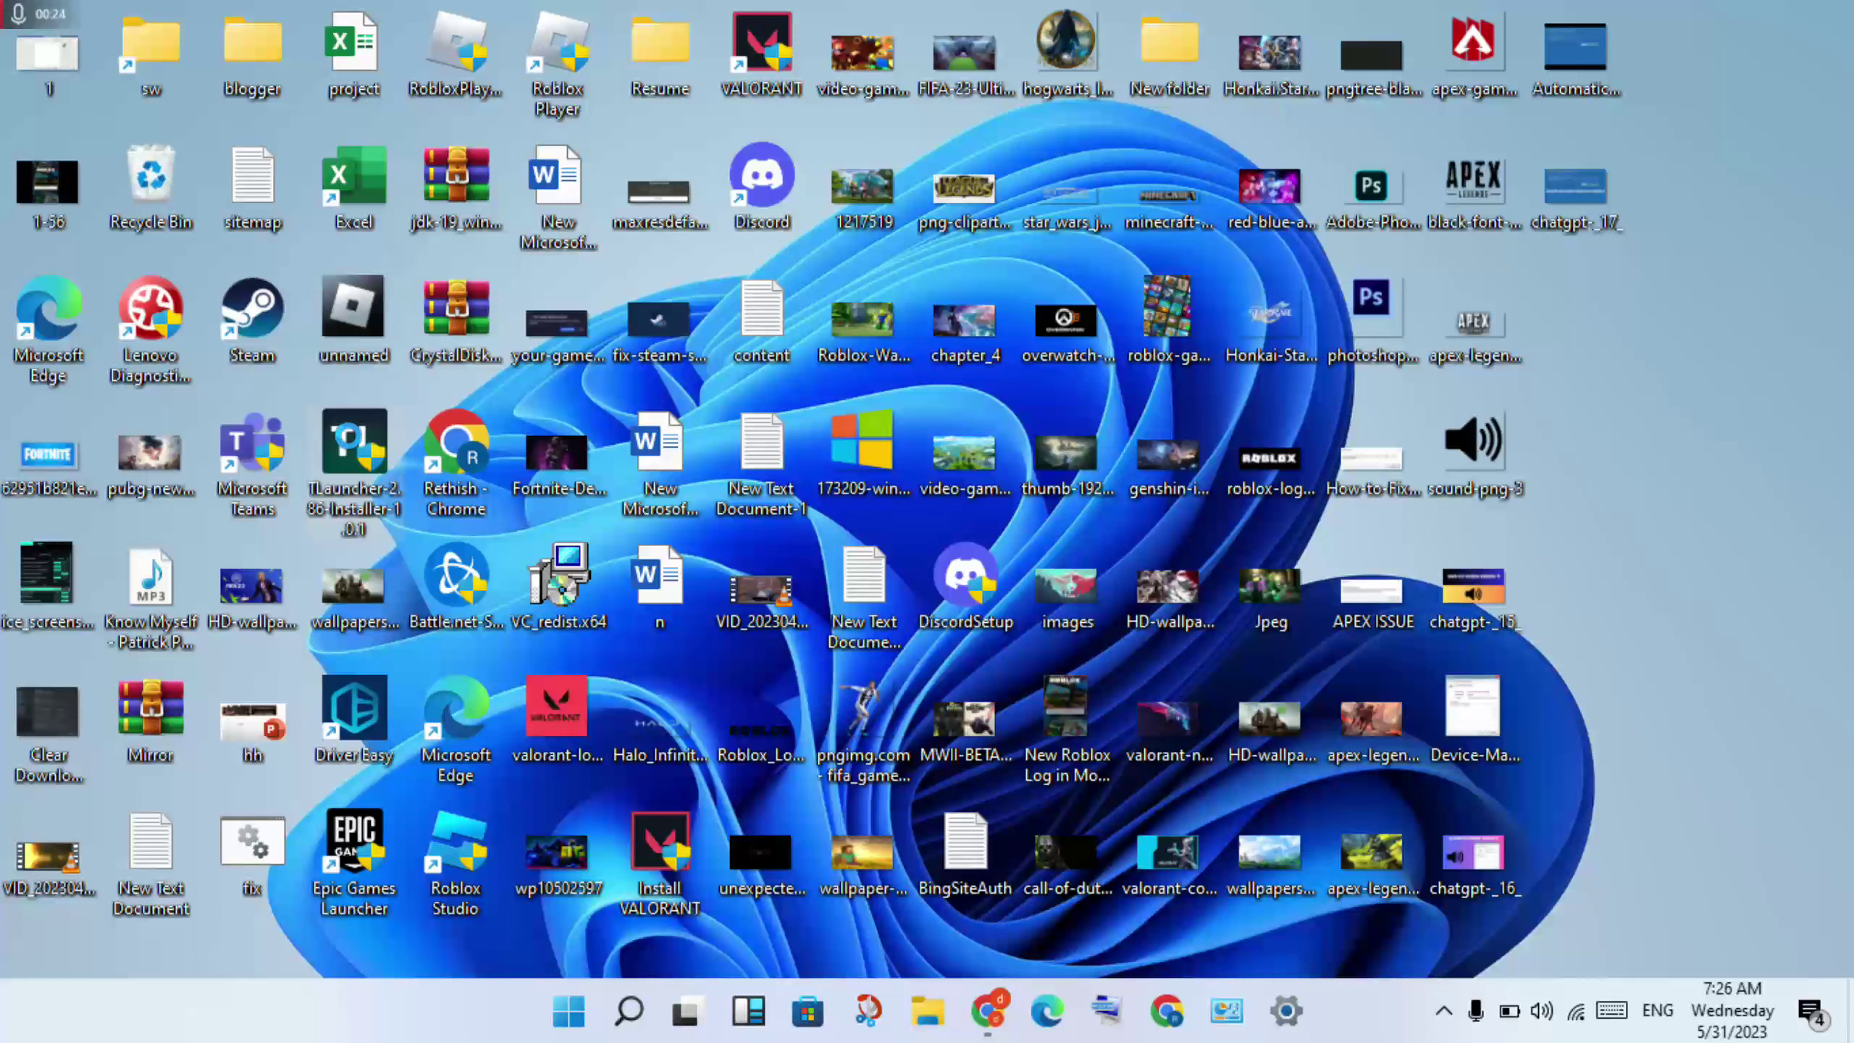
Step: Set the TLauncher installer on the desktop to run in Windows 8 compatibility mode and as an administrator
right_click(349, 441)
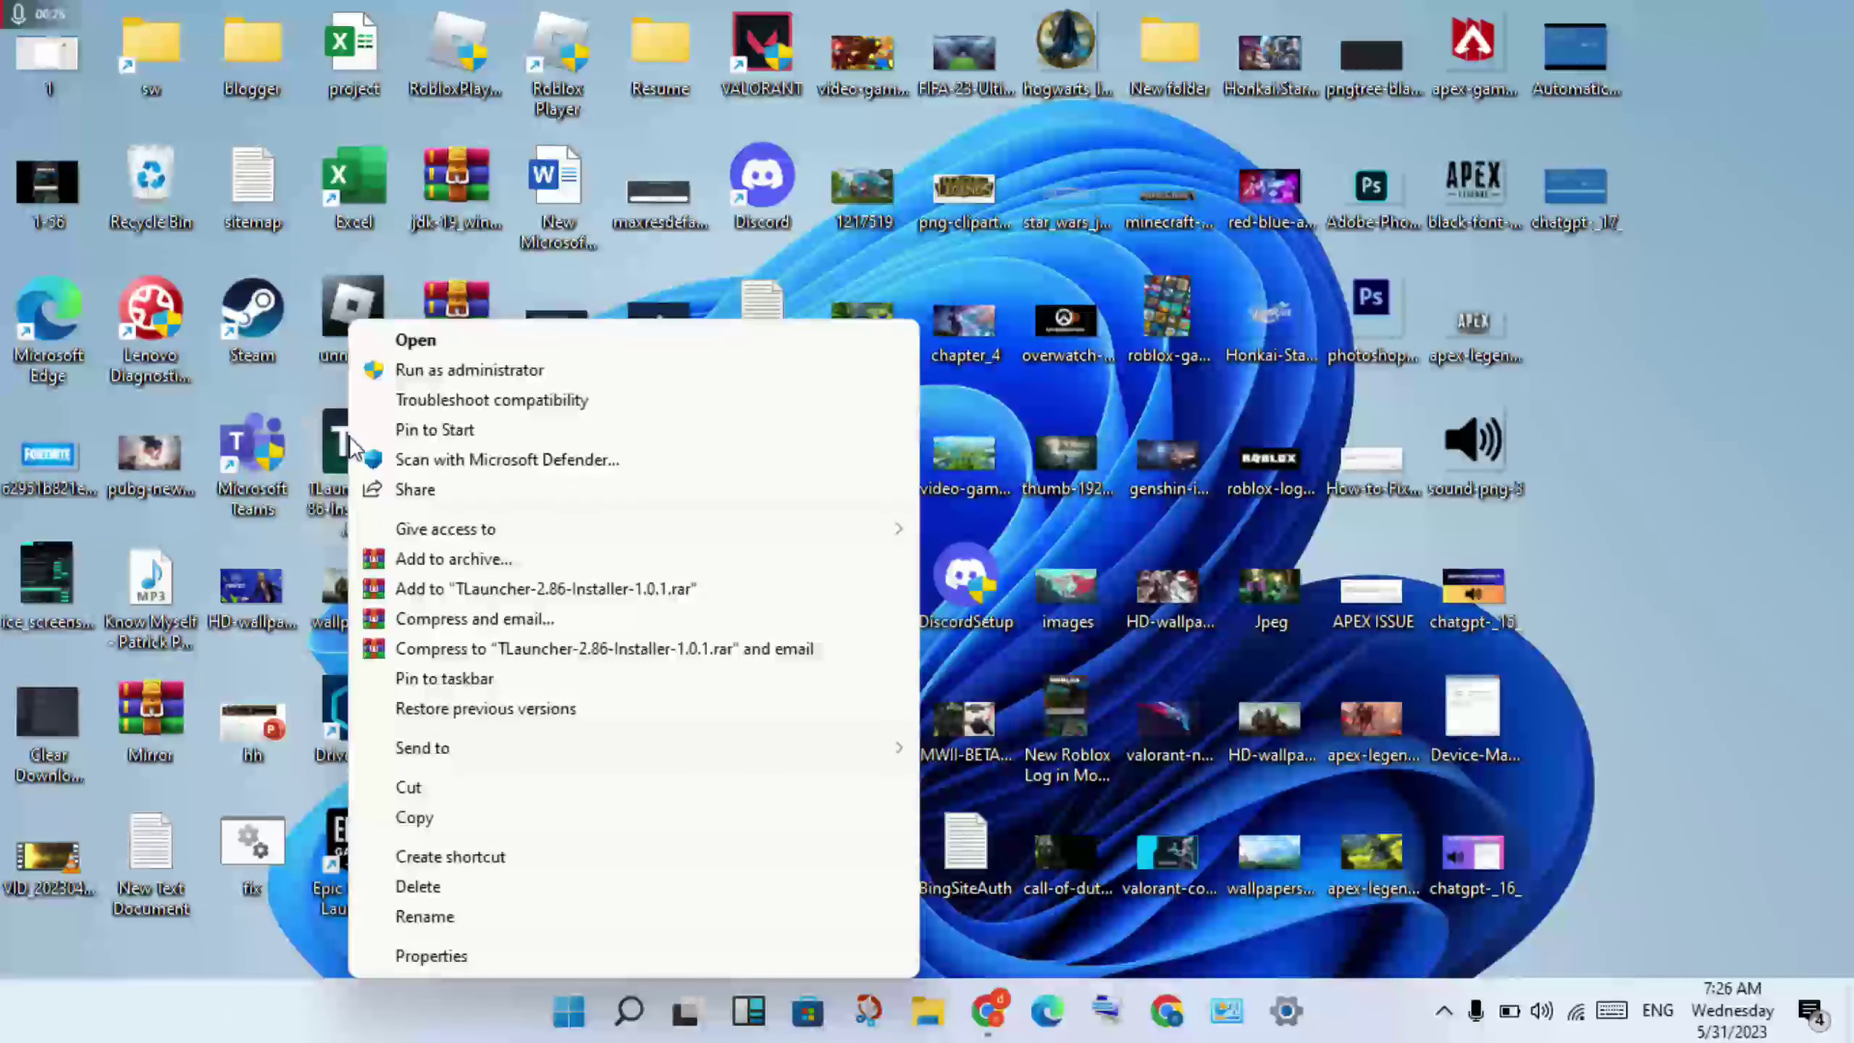
left_click(468, 949)
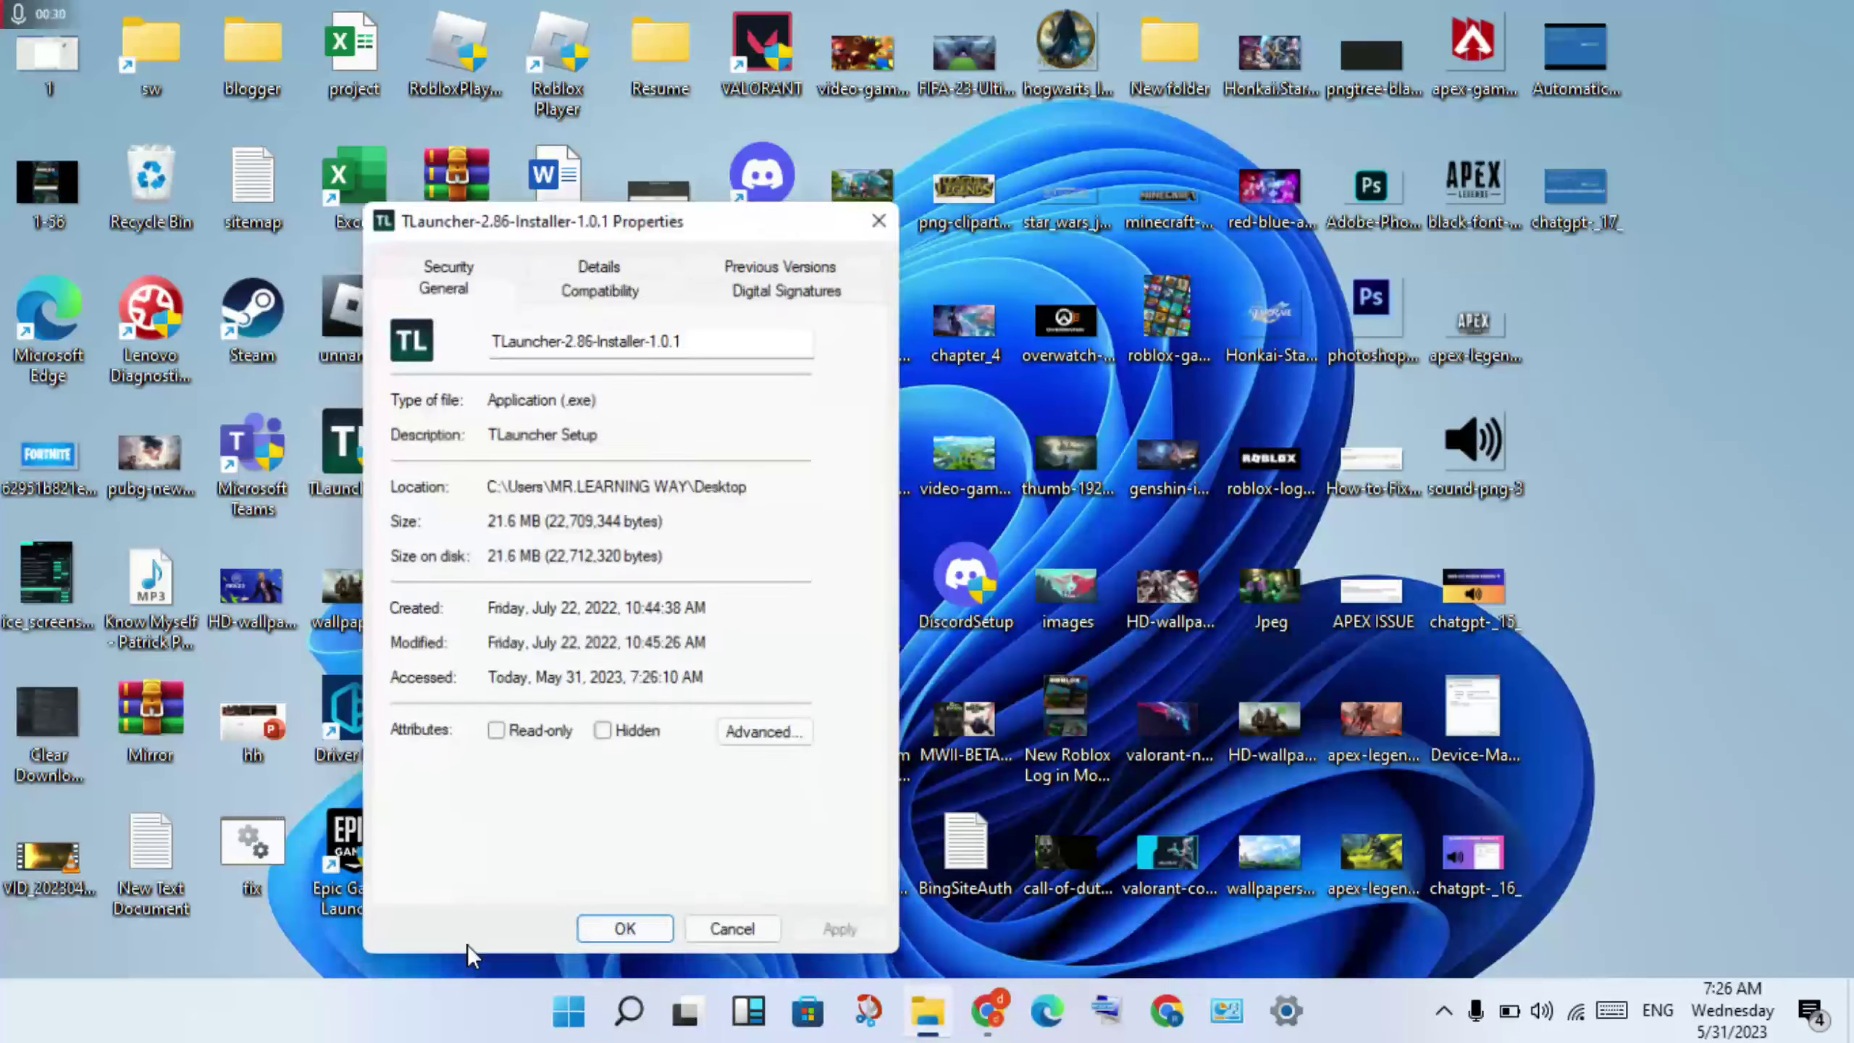
left_click(604, 288)
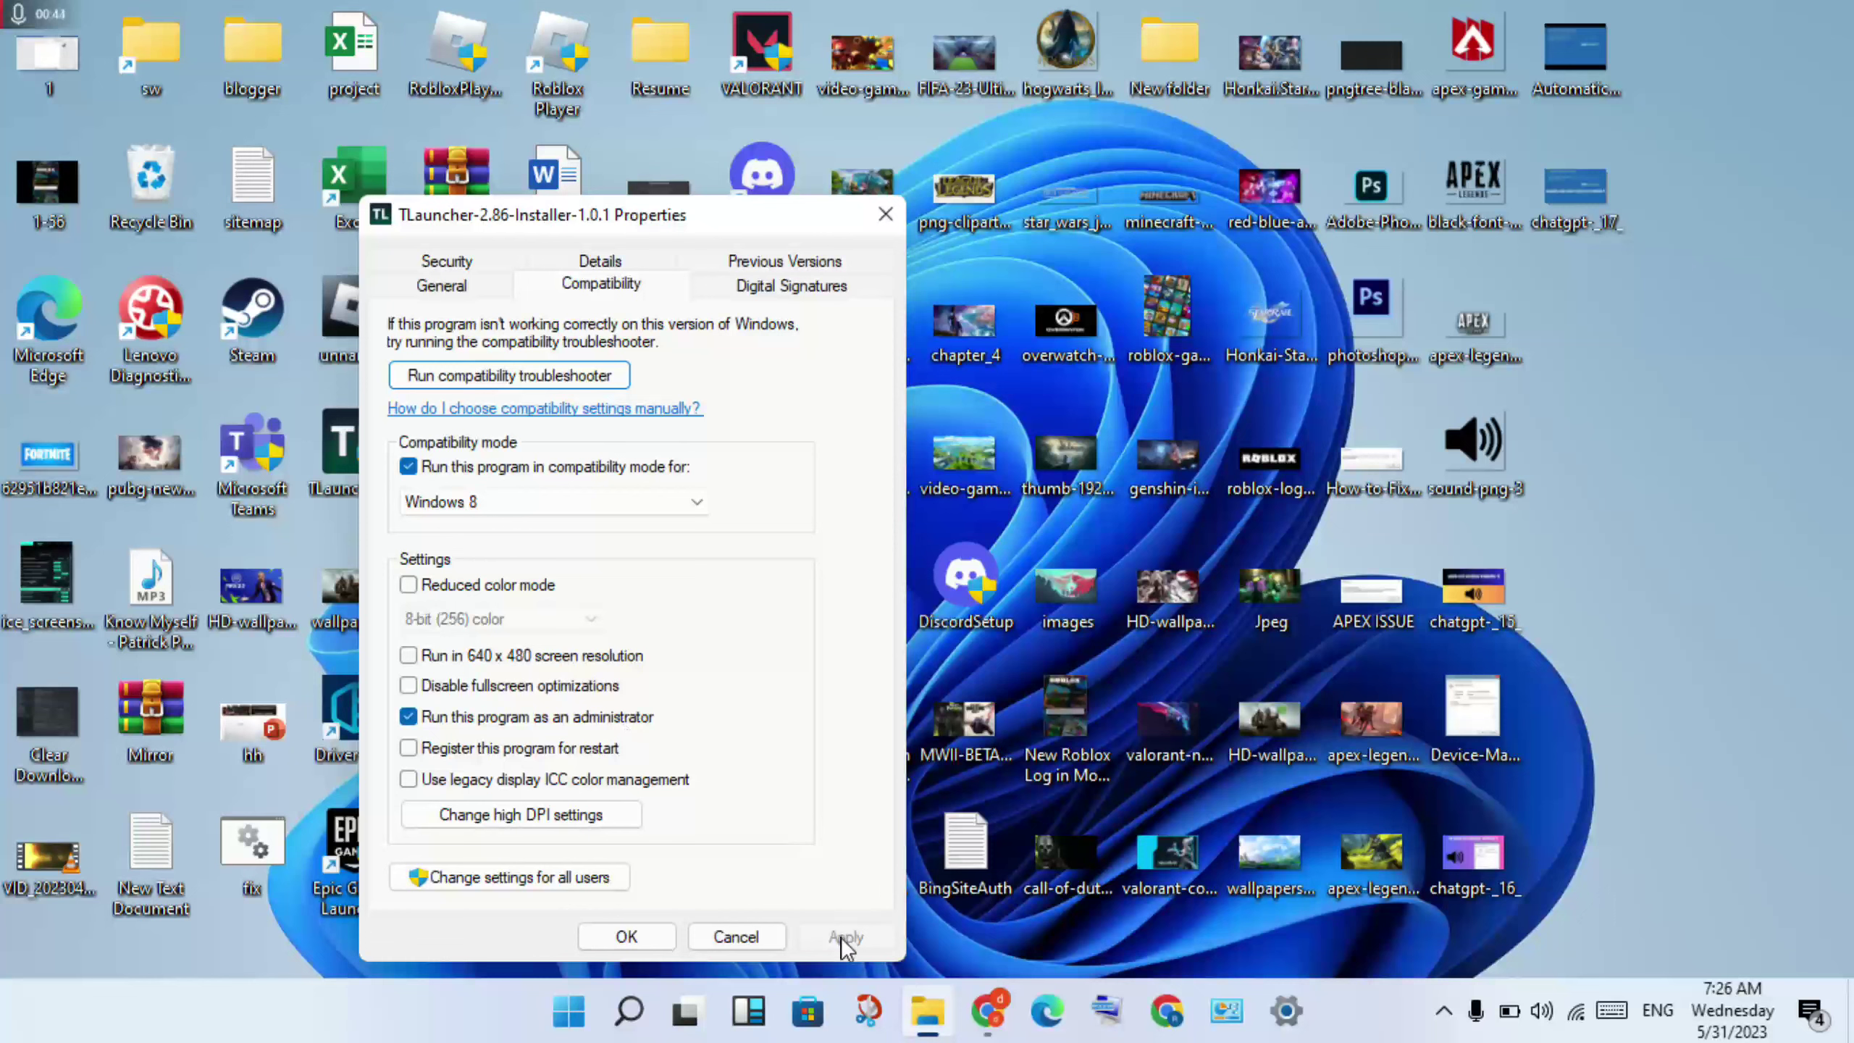
left_click(622, 938)
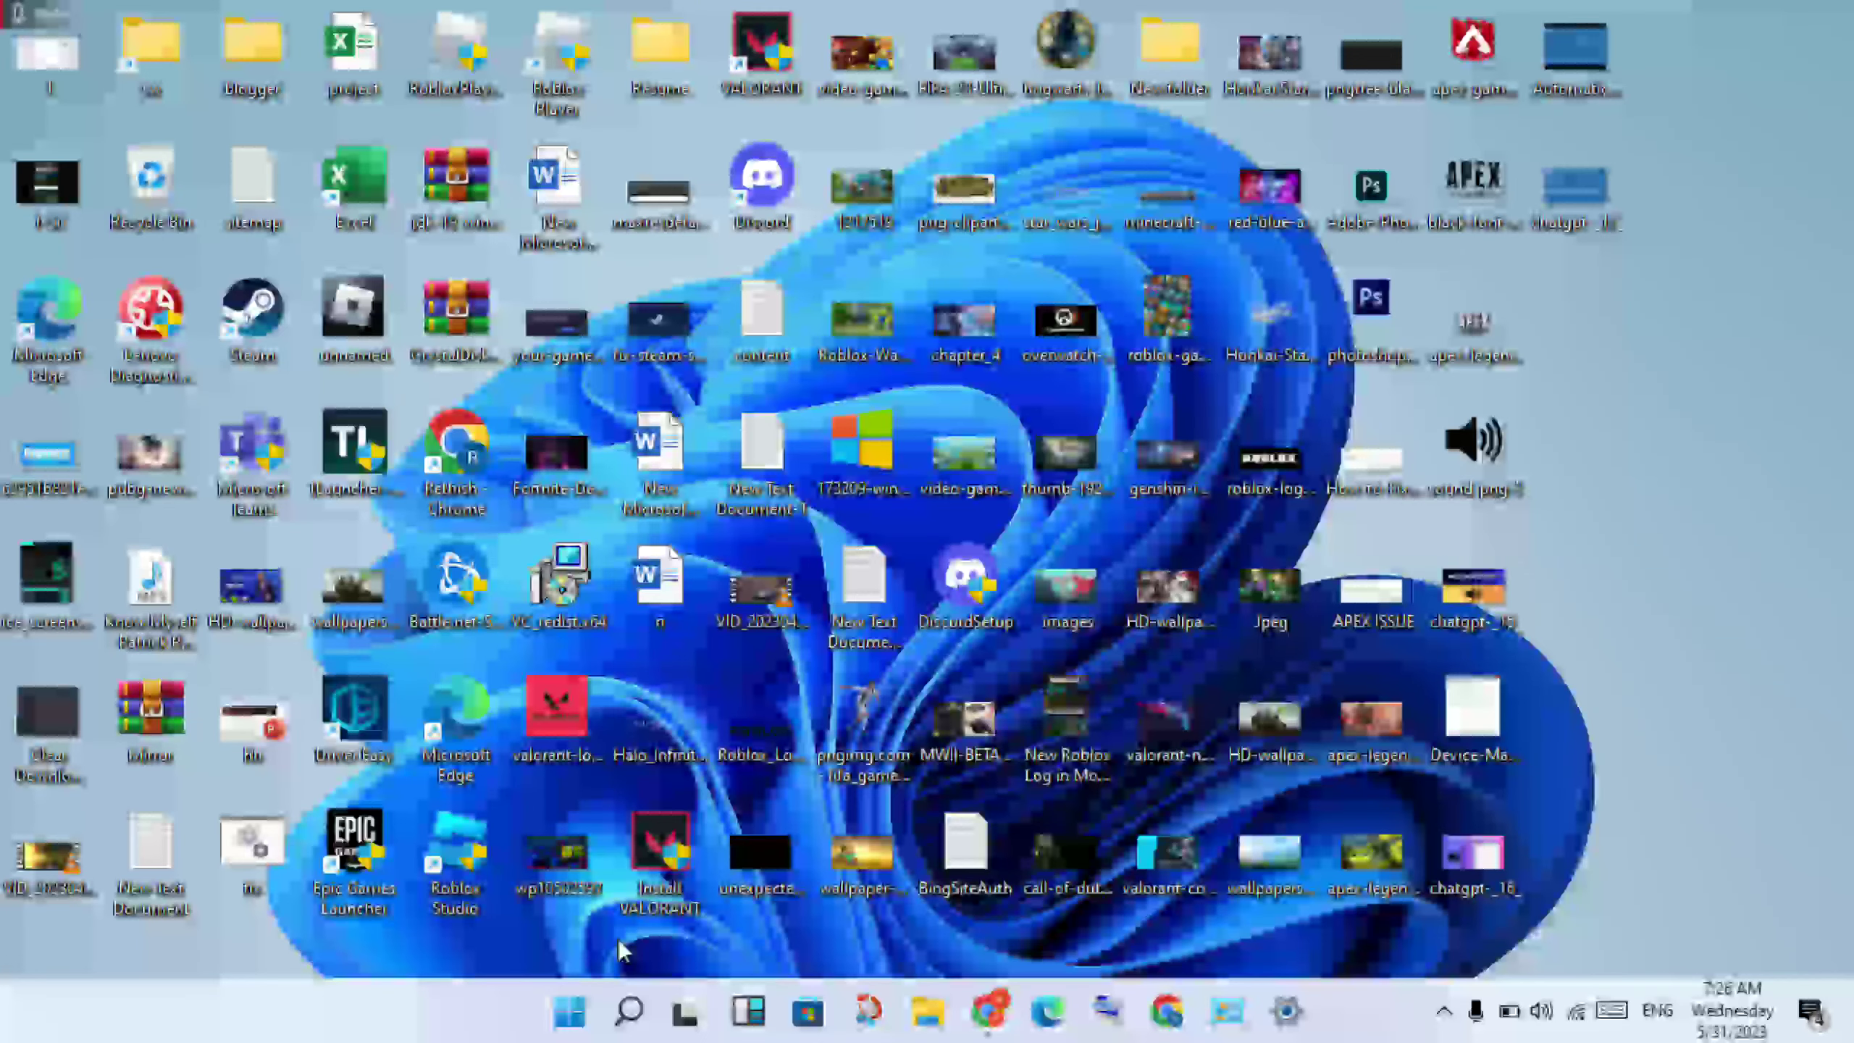
Step: Open Task Manager, check the actions available for the Gaming Services process, and close it
left_click(628, 1026)
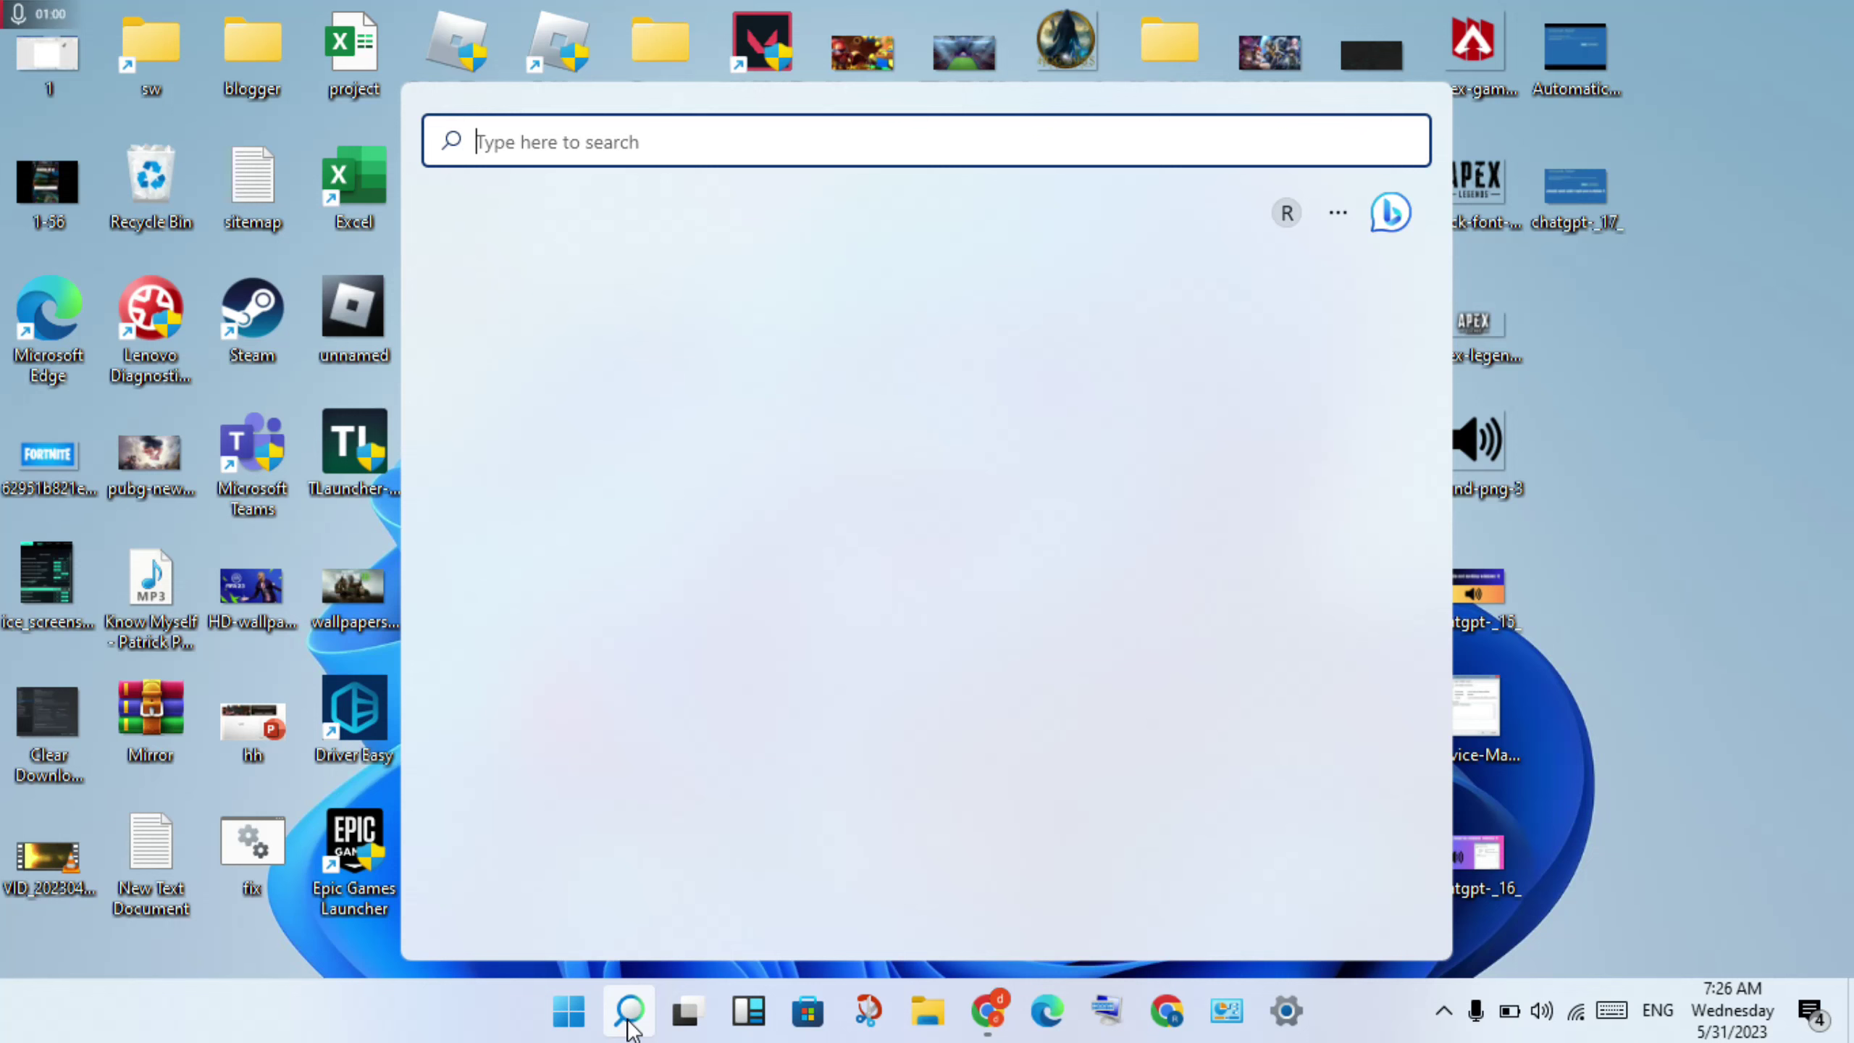
type("task manager")
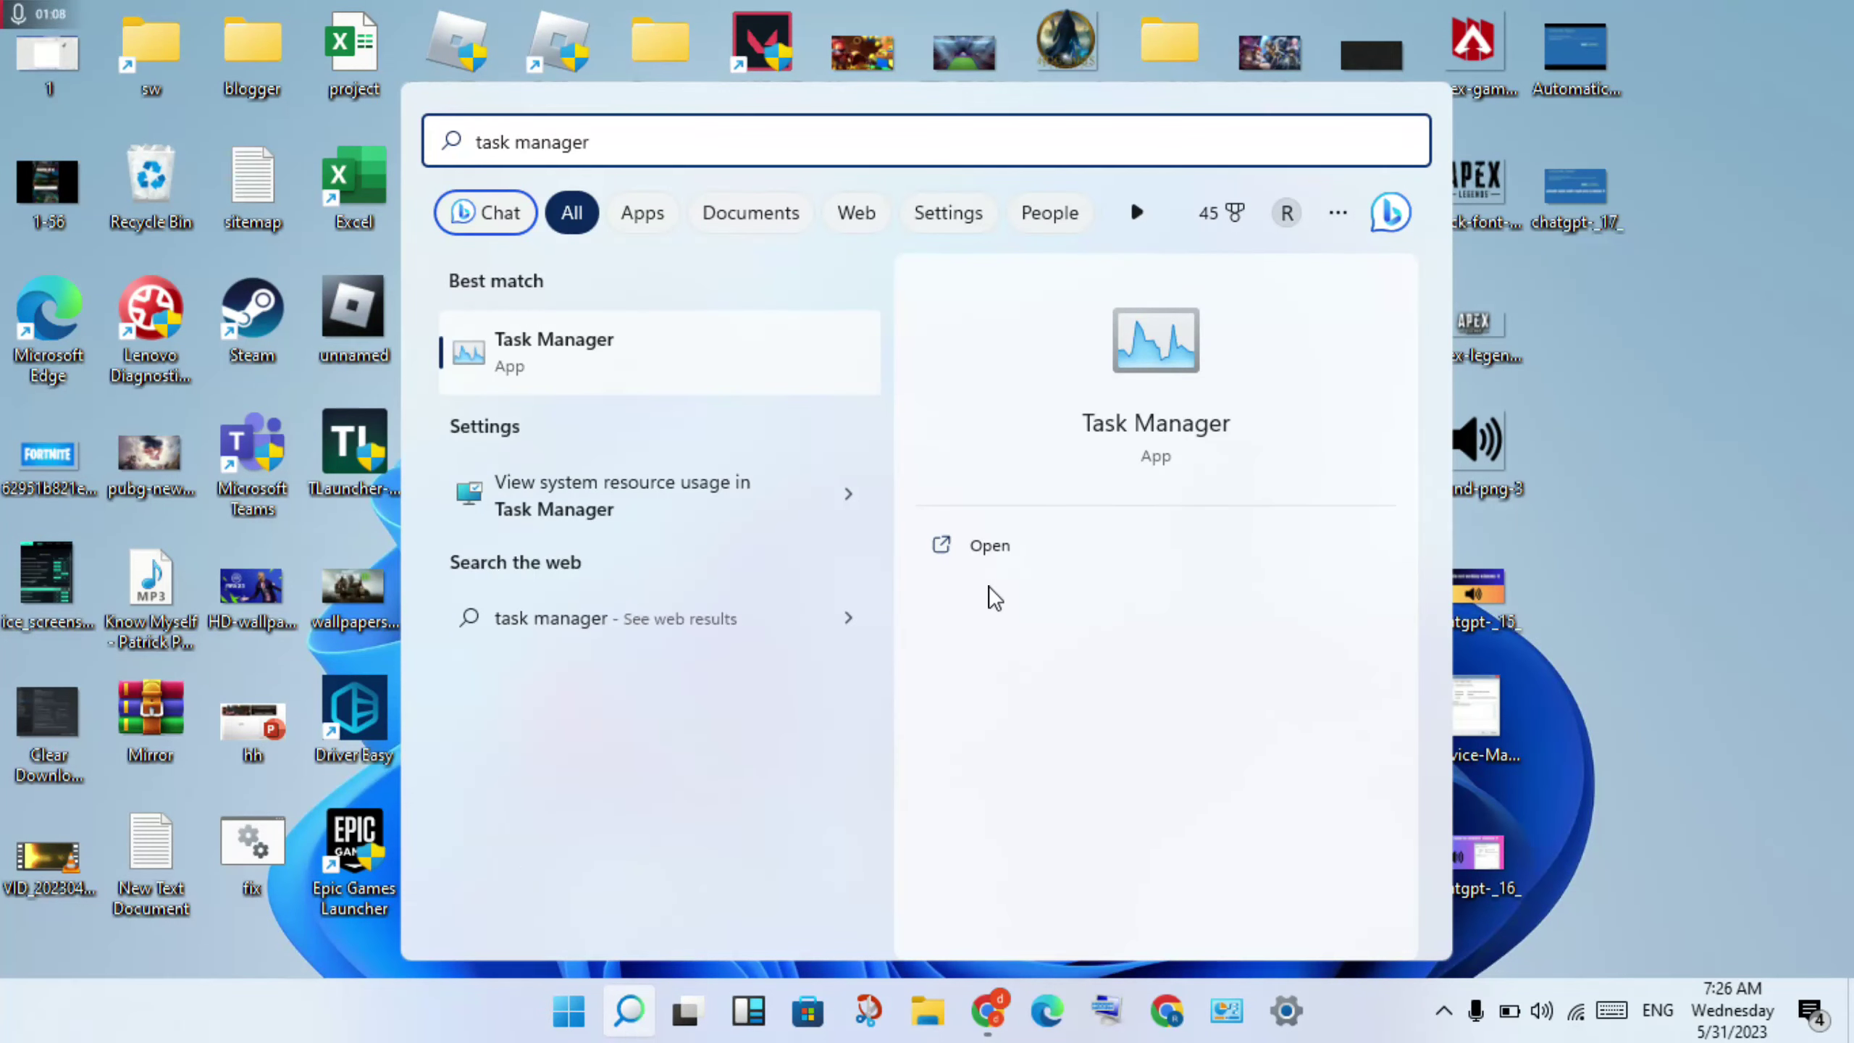
left_click(1032, 549)
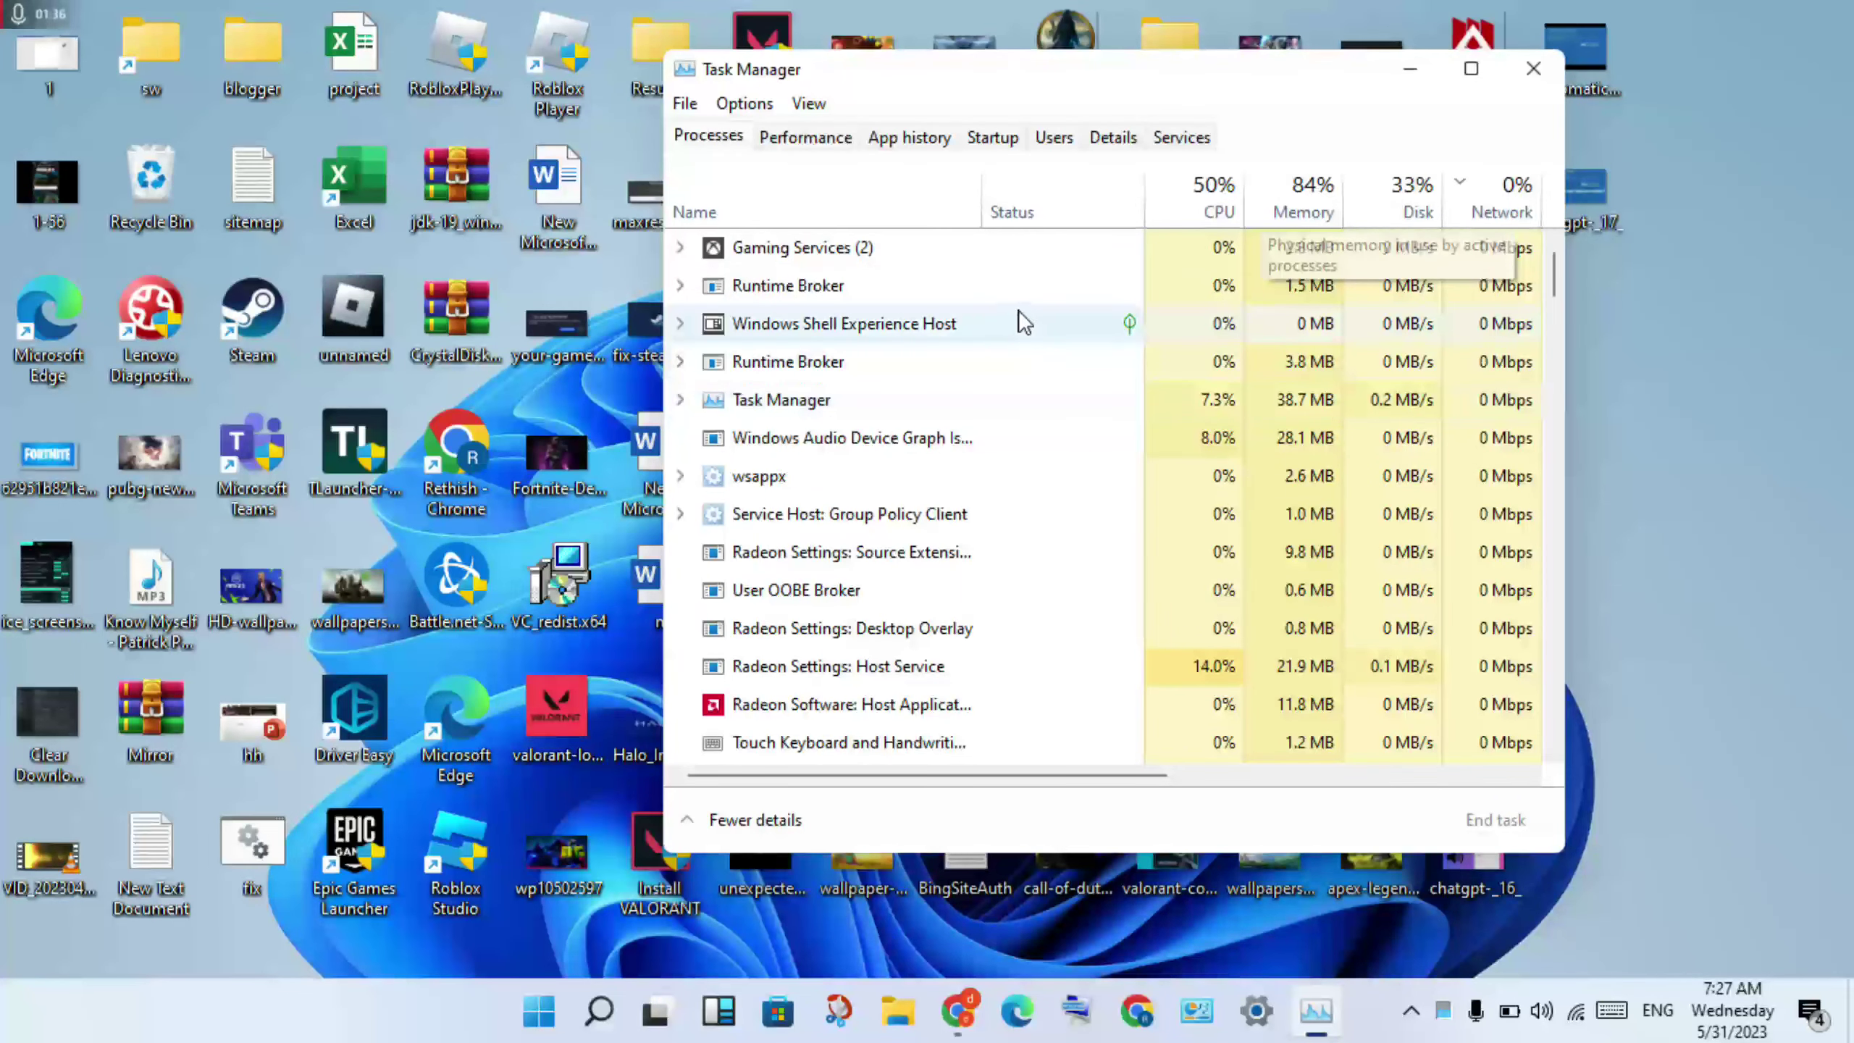
right_click(1012, 259)
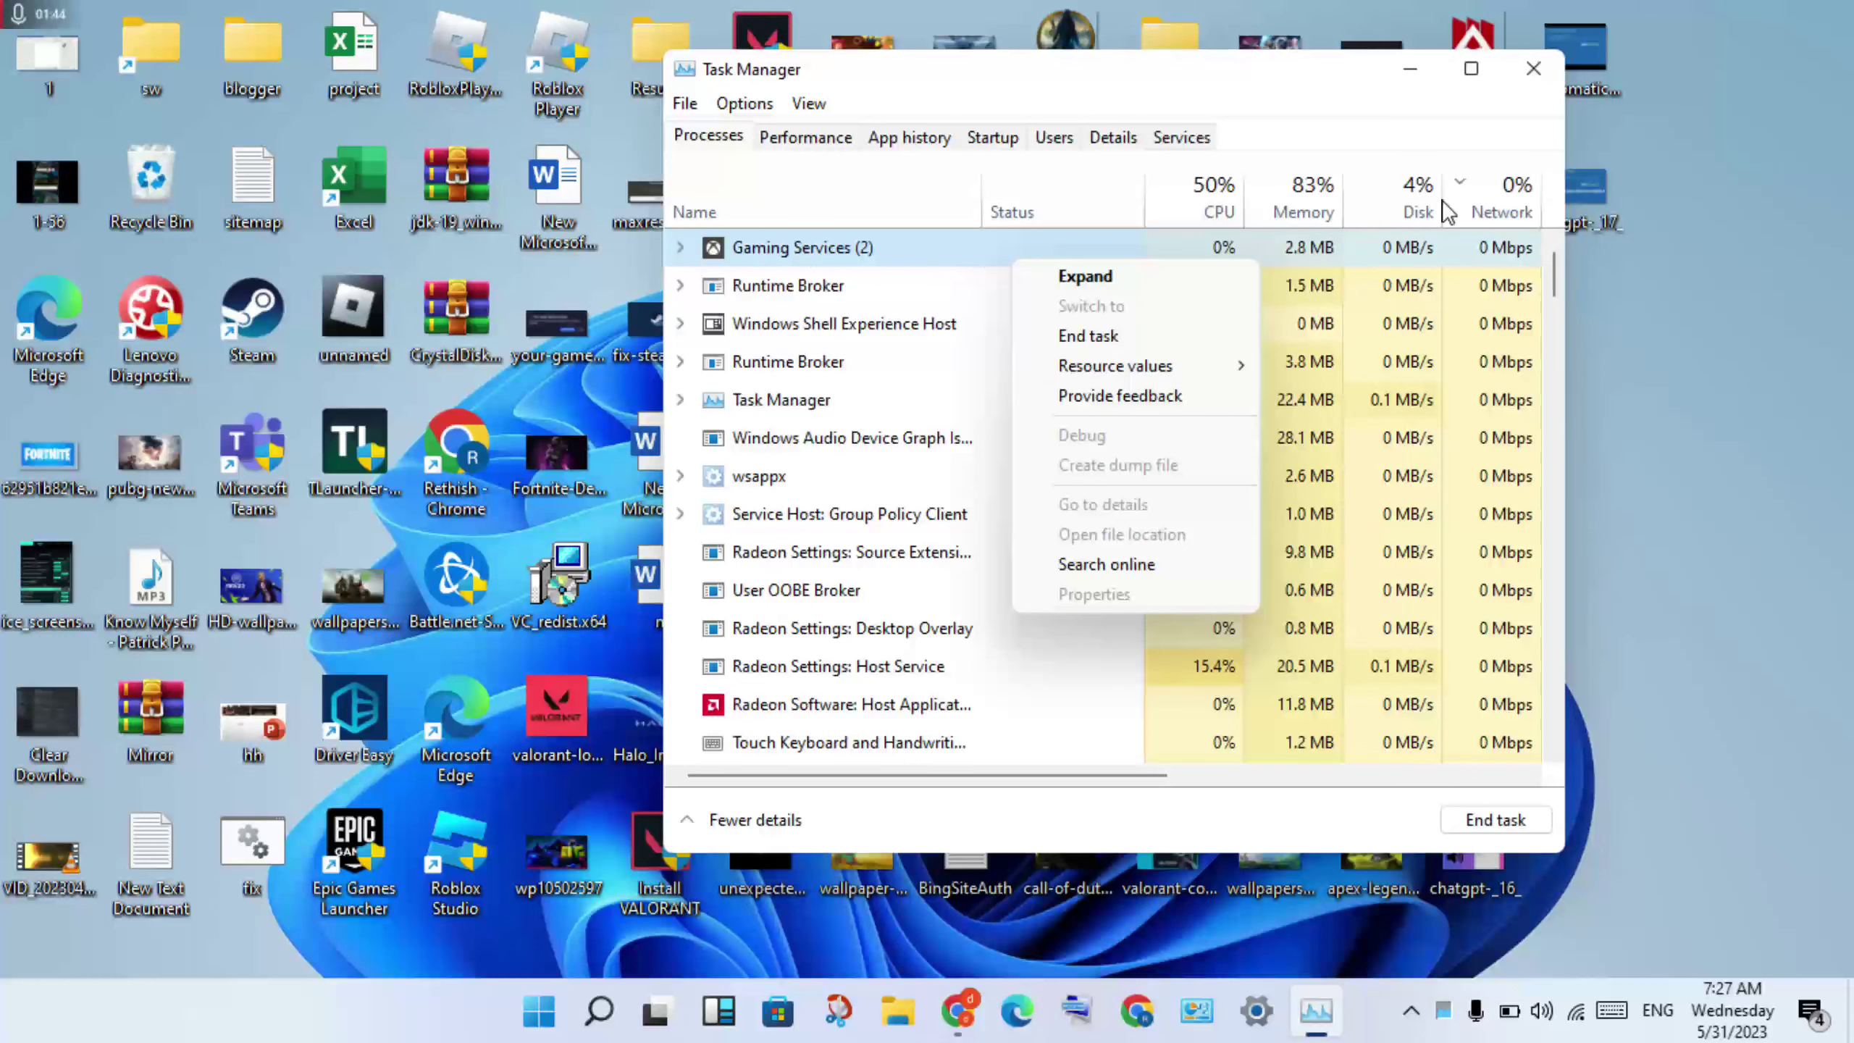
left_click(1533, 68)
left_click(1533, 68)
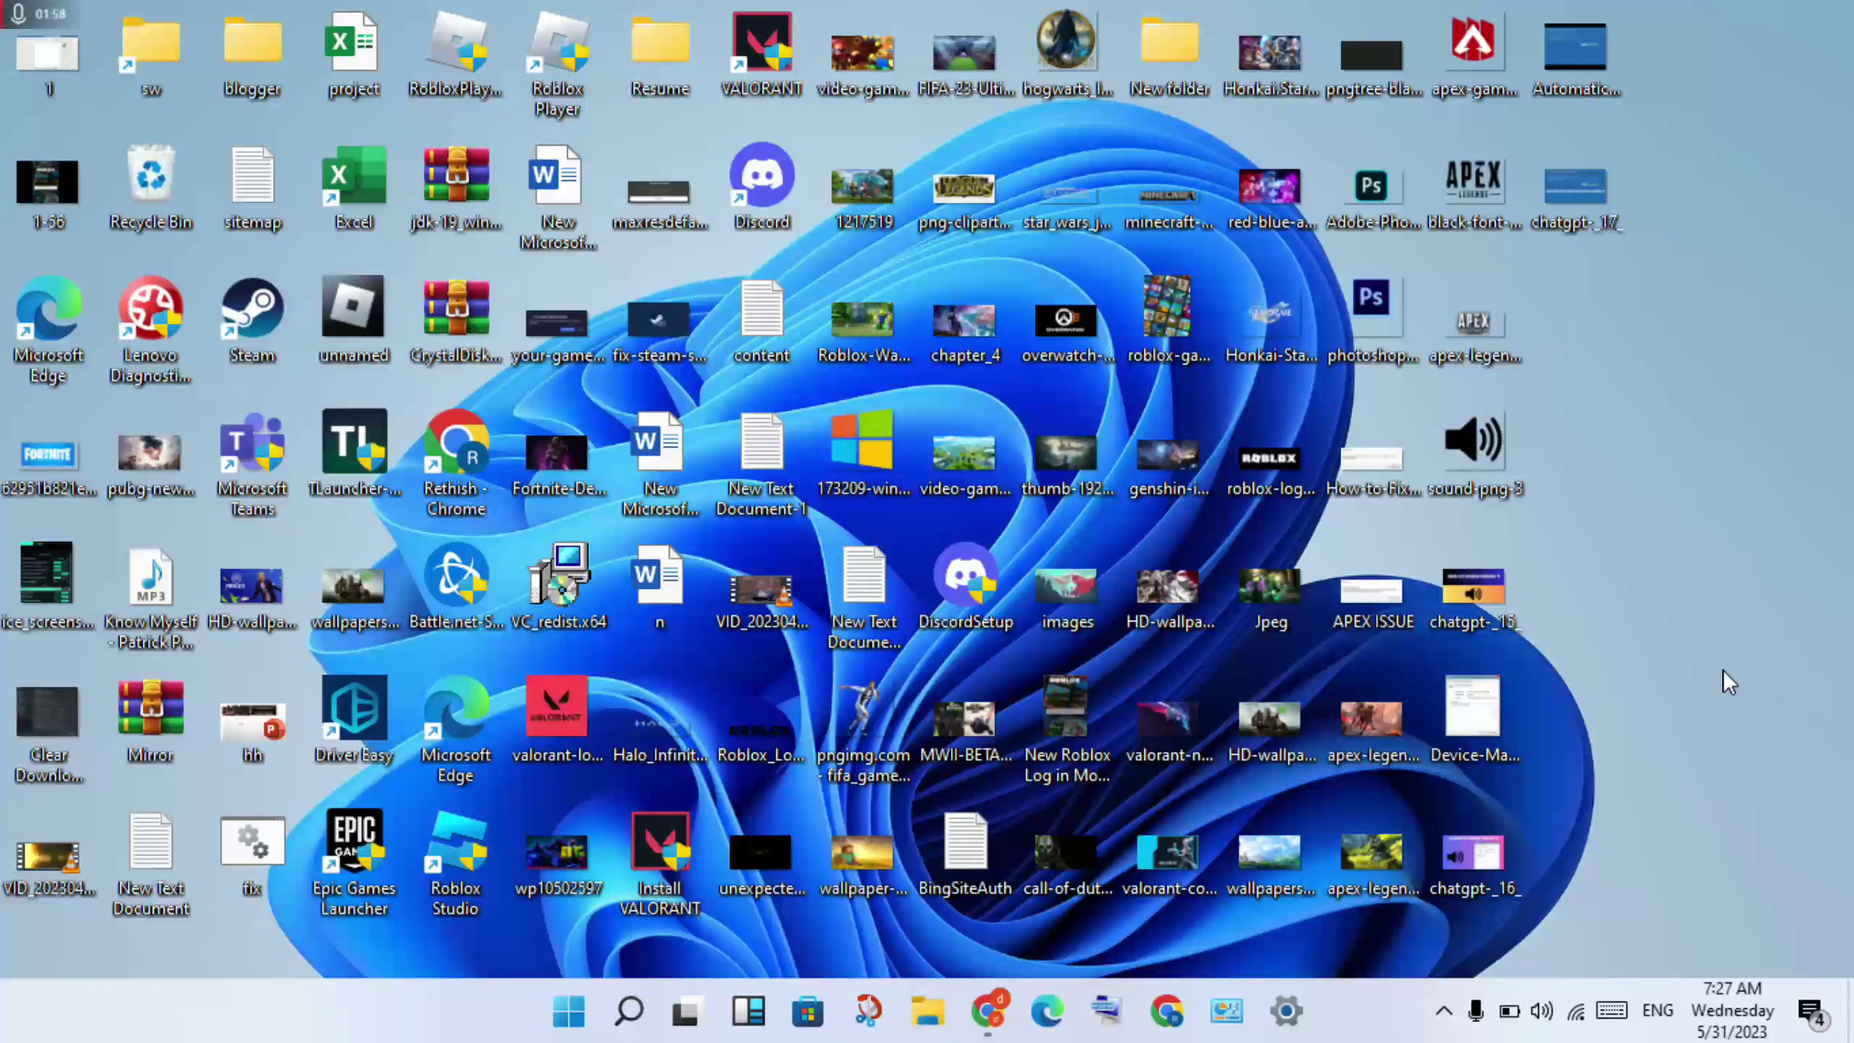
Step: Search Windows for Device Manager and open it
left_click(628, 1012)
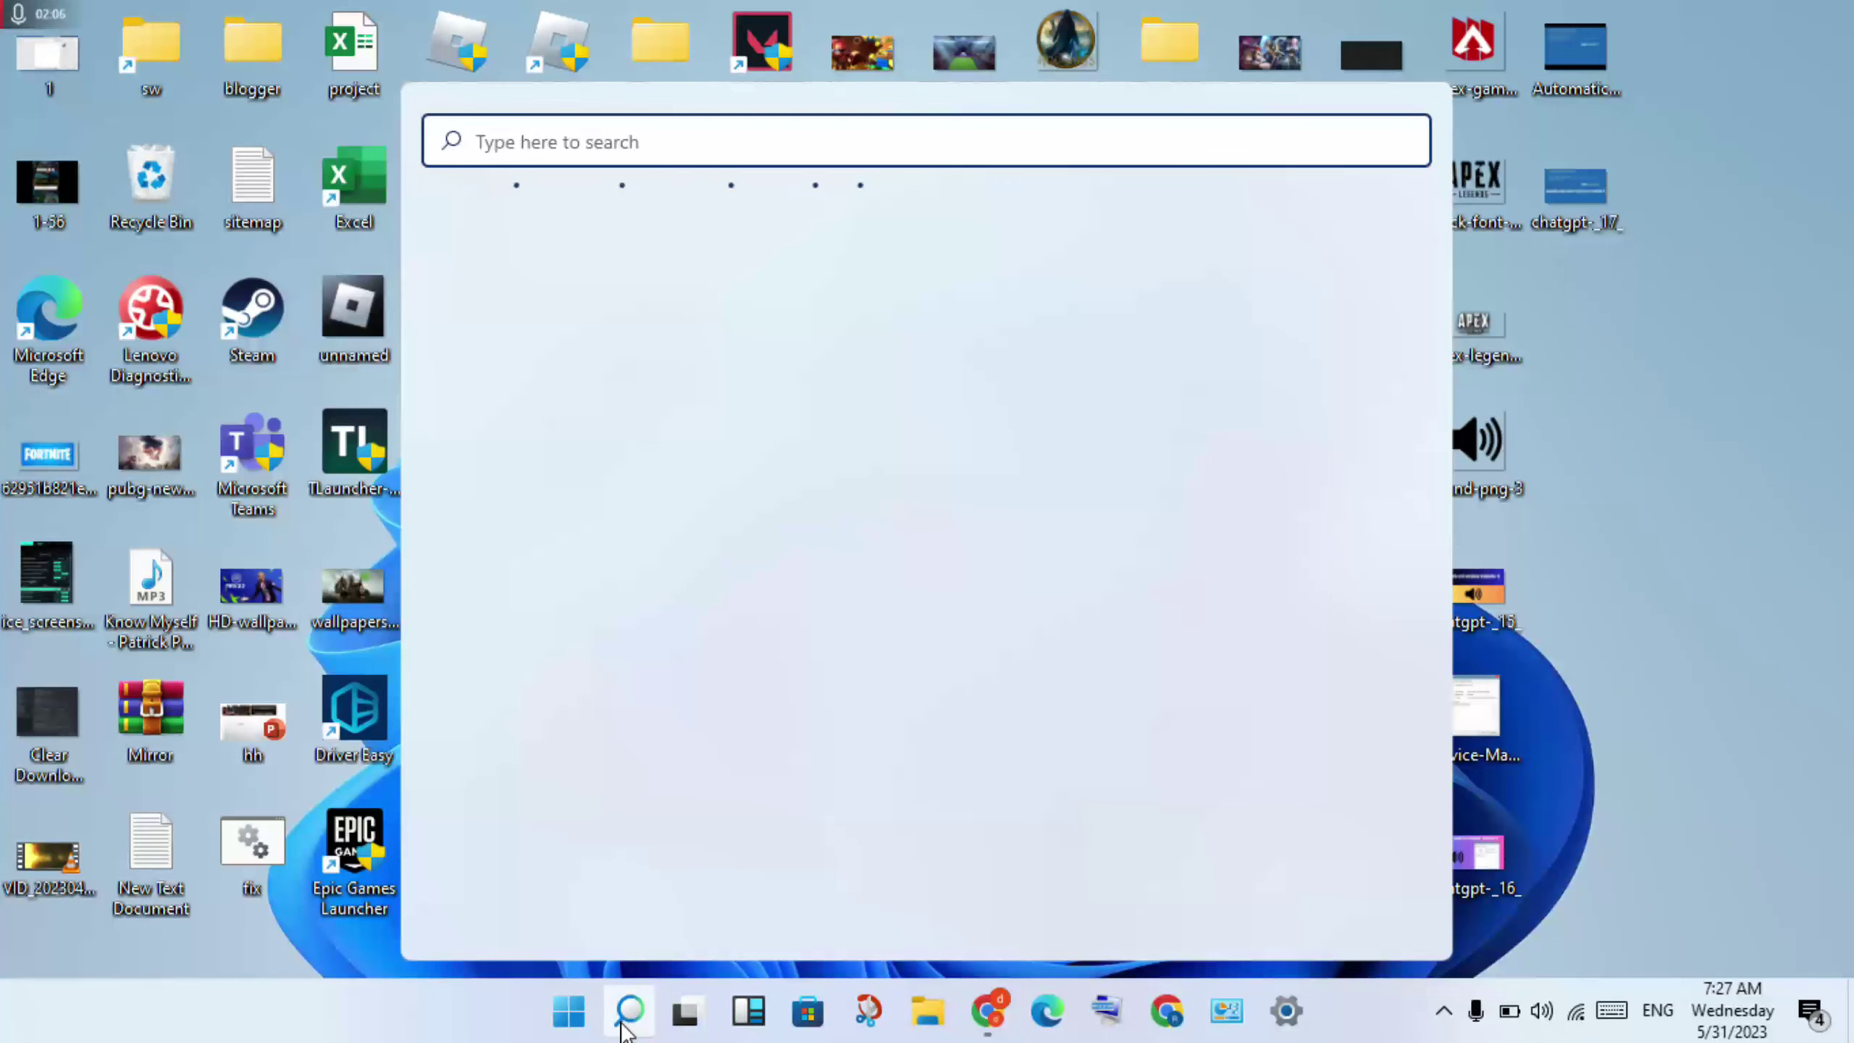
type("d")
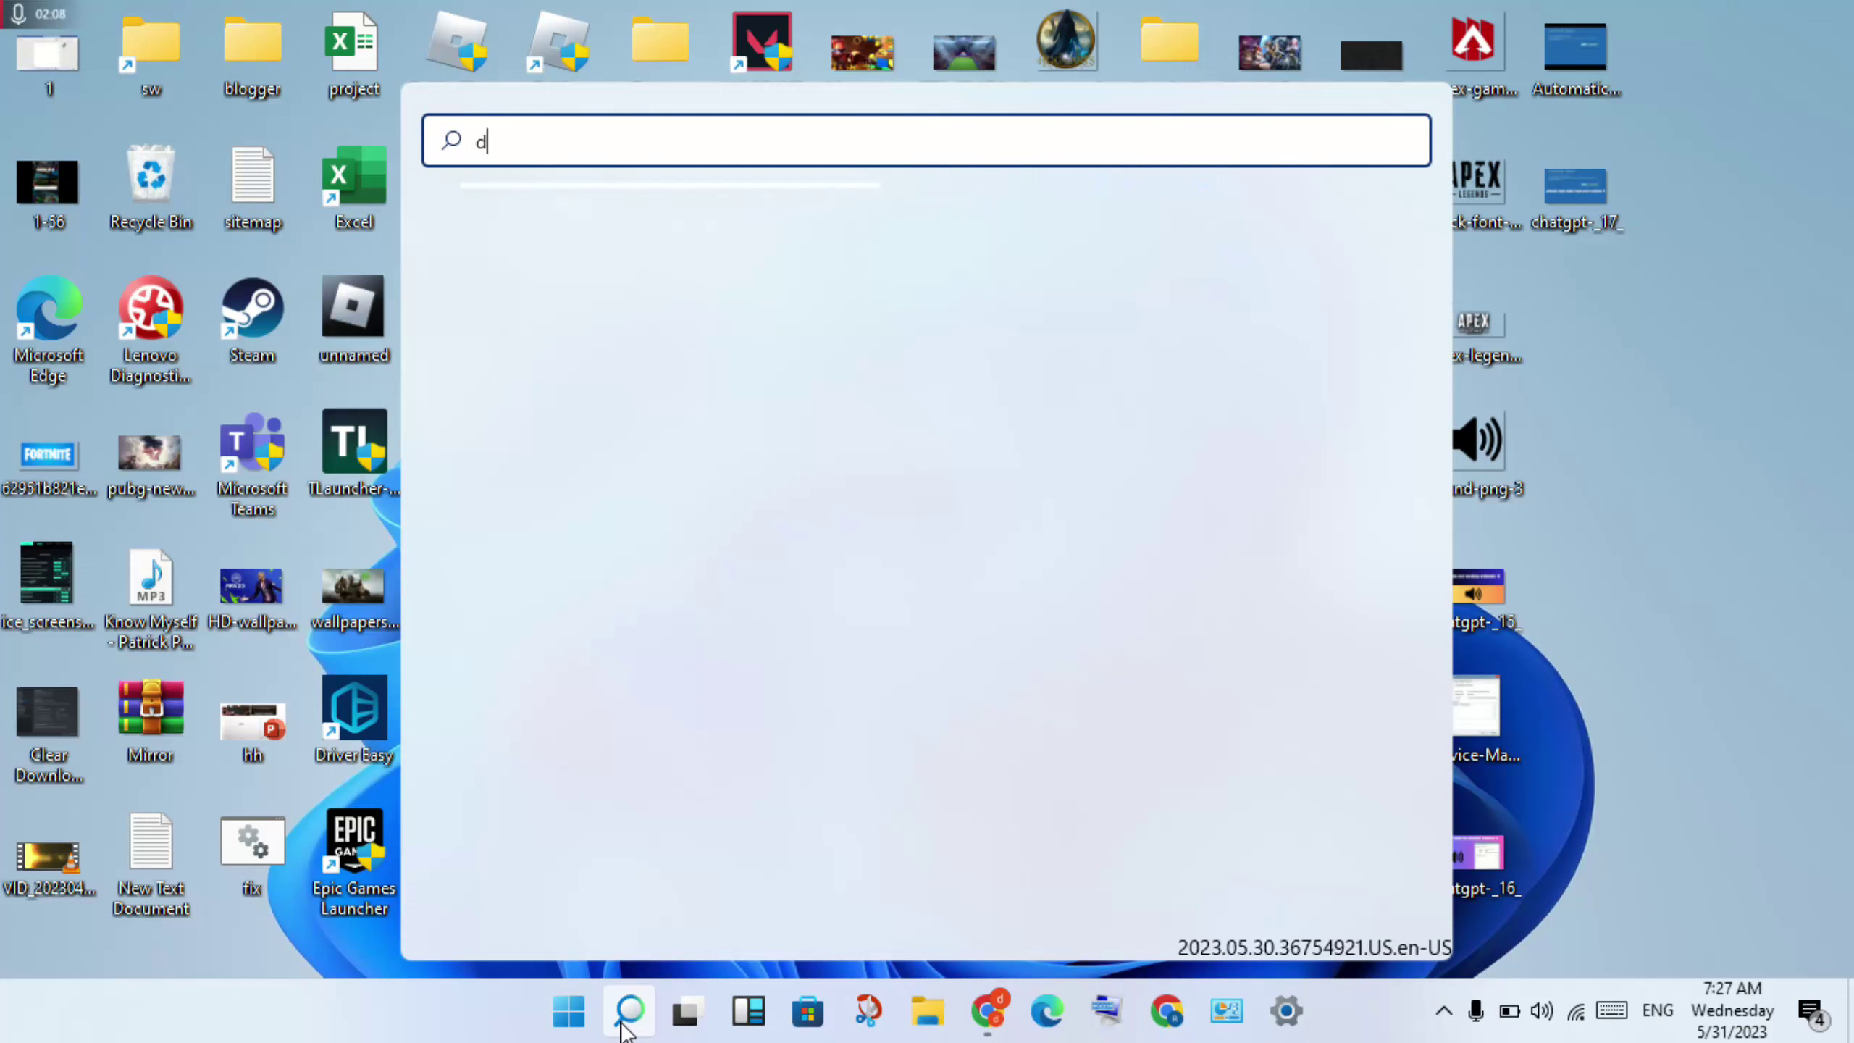
key("BackSpace")
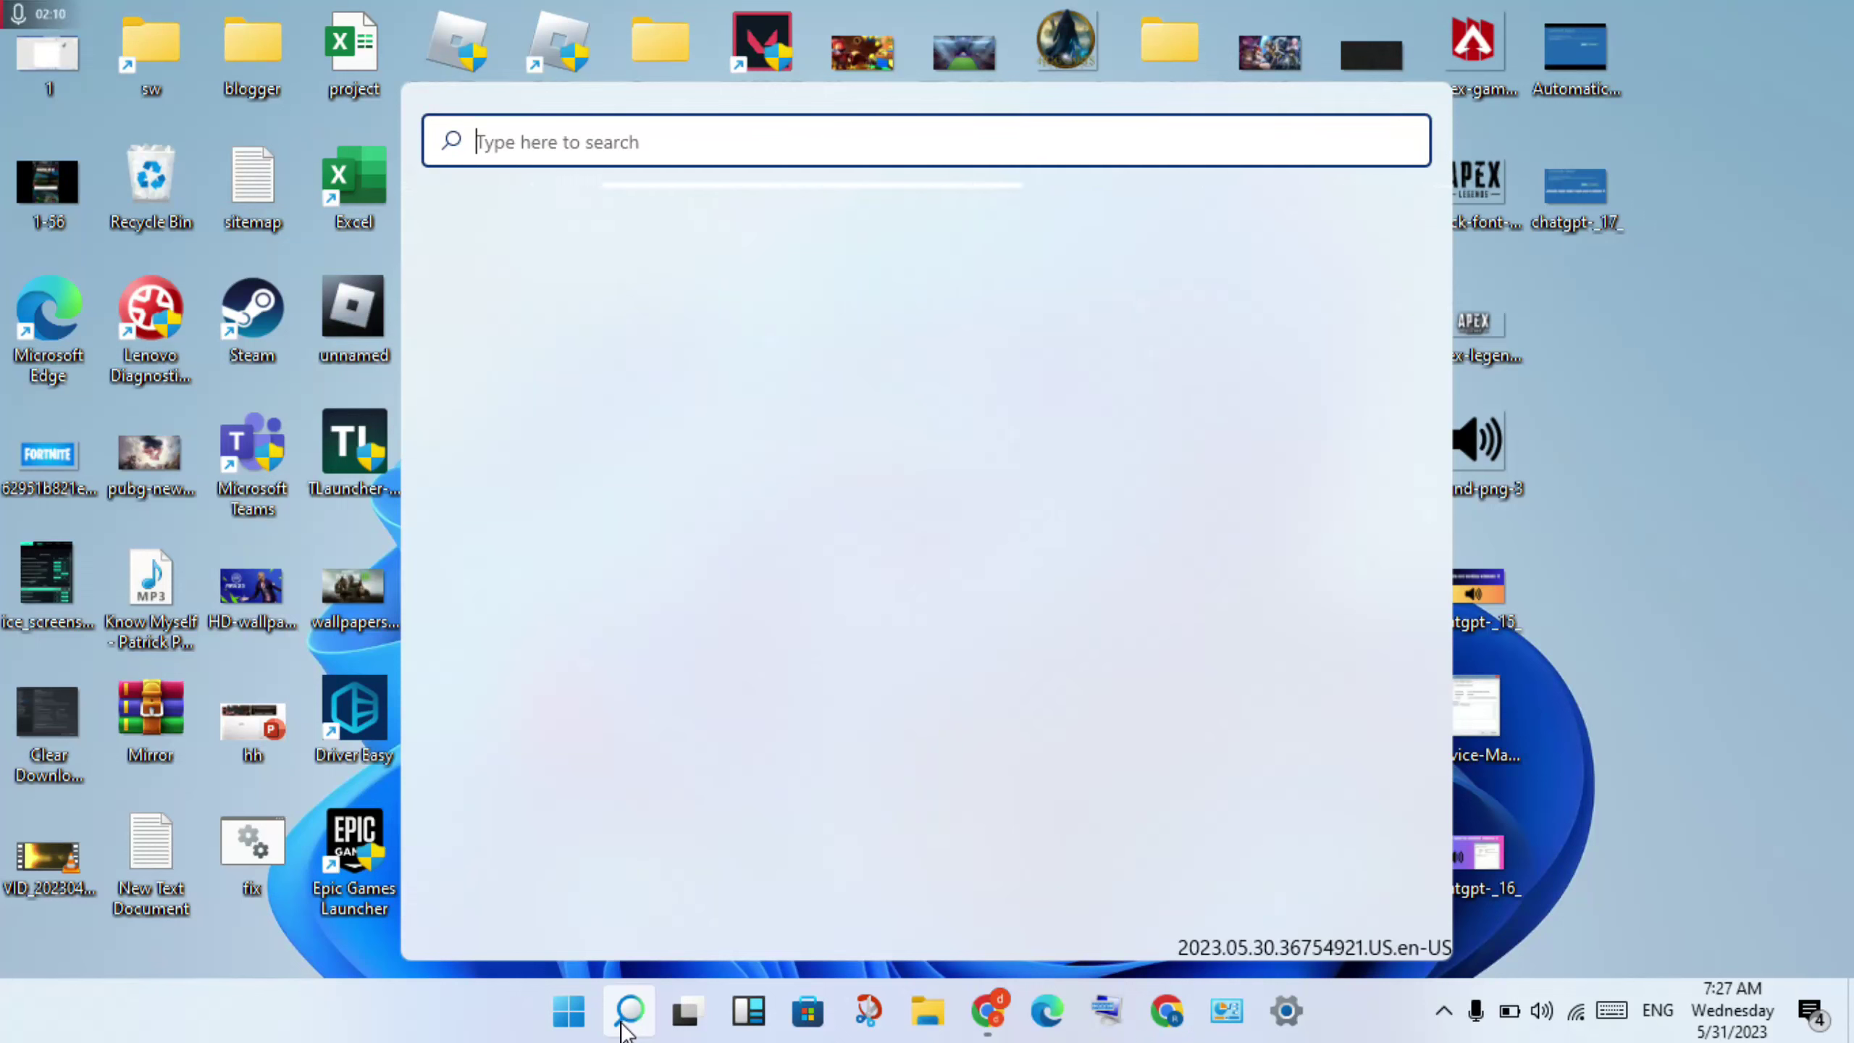
type("e")
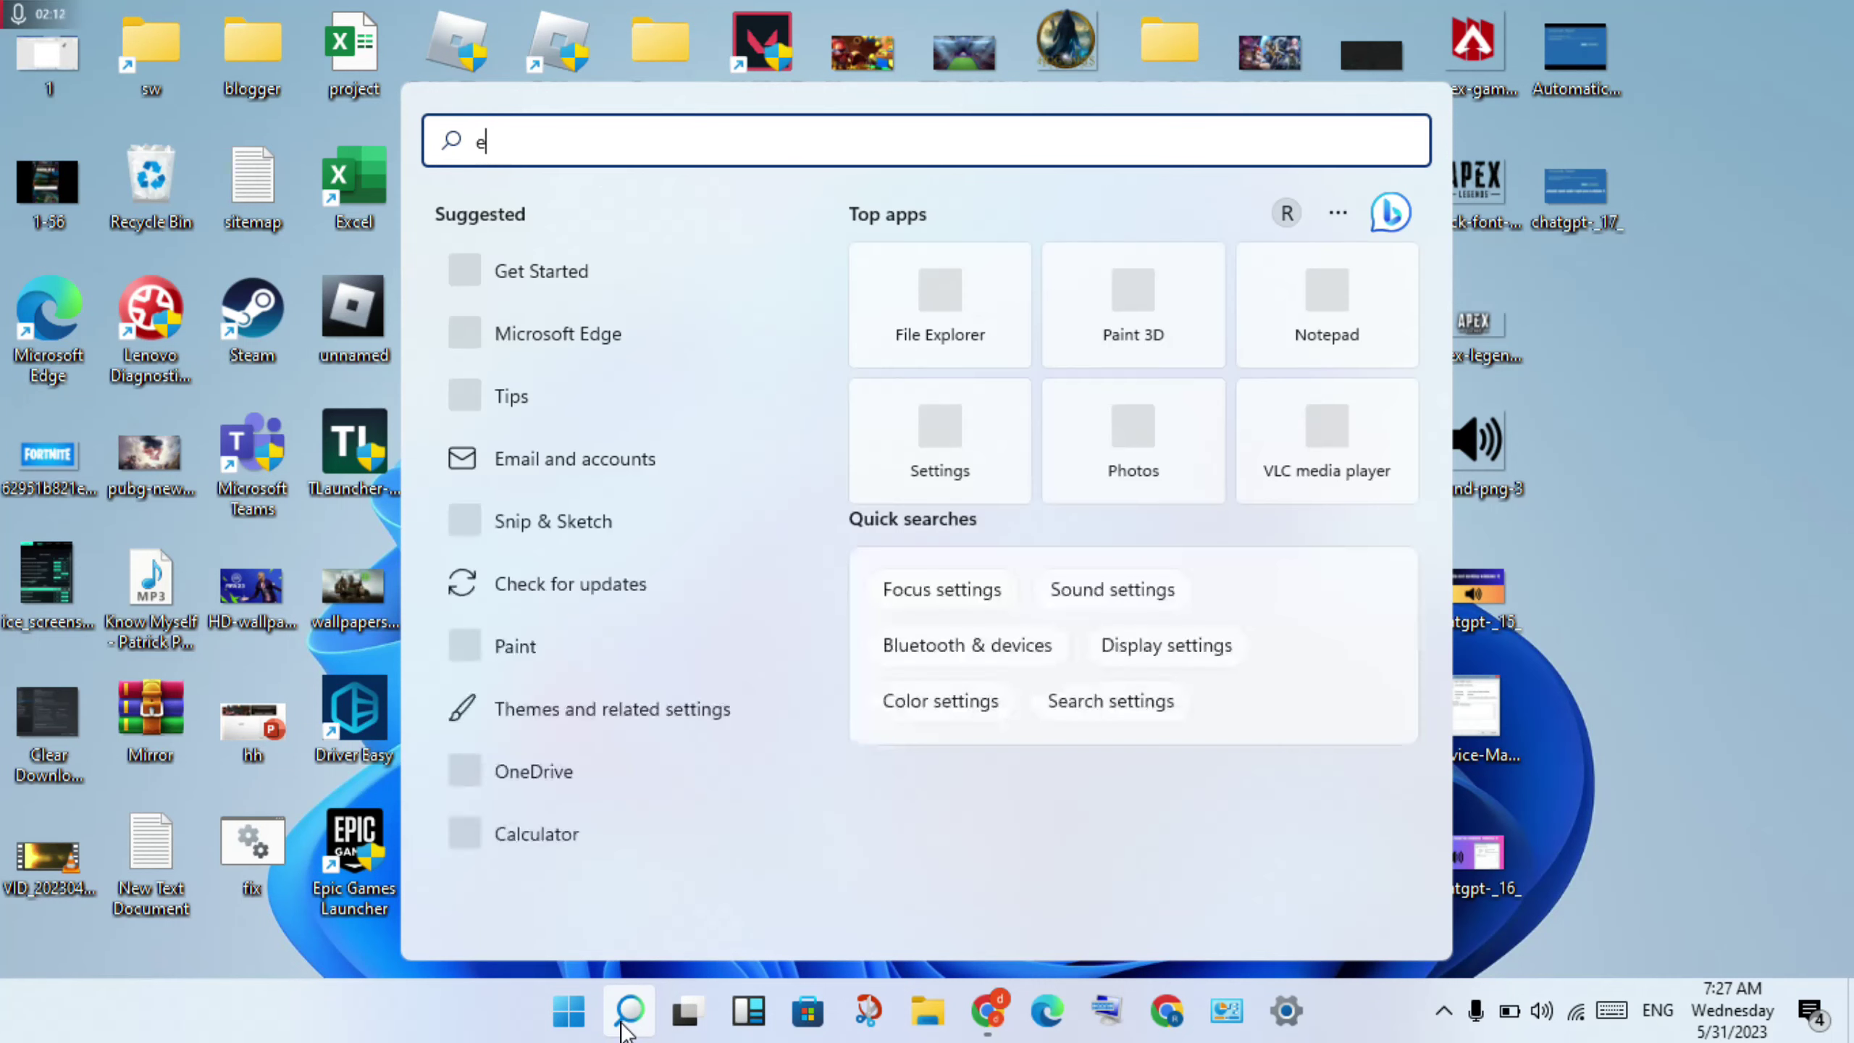
key("BackSpace")
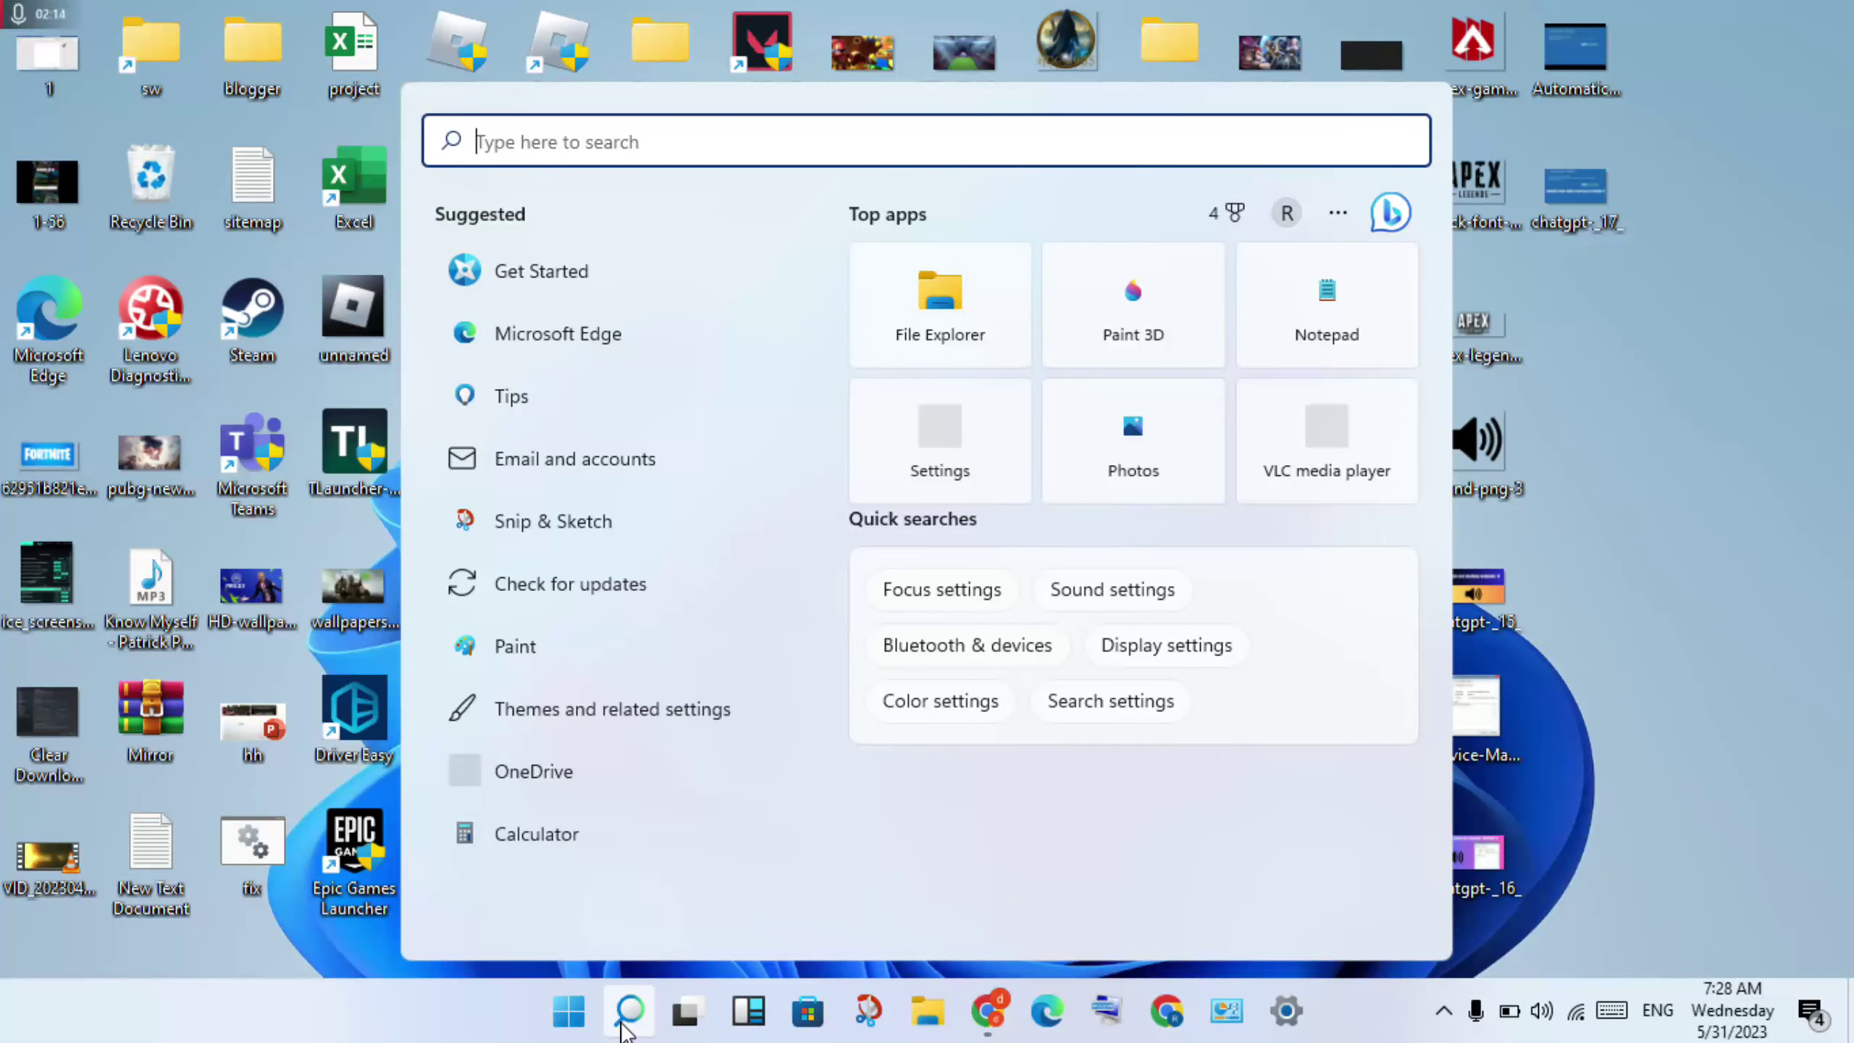
type("device")
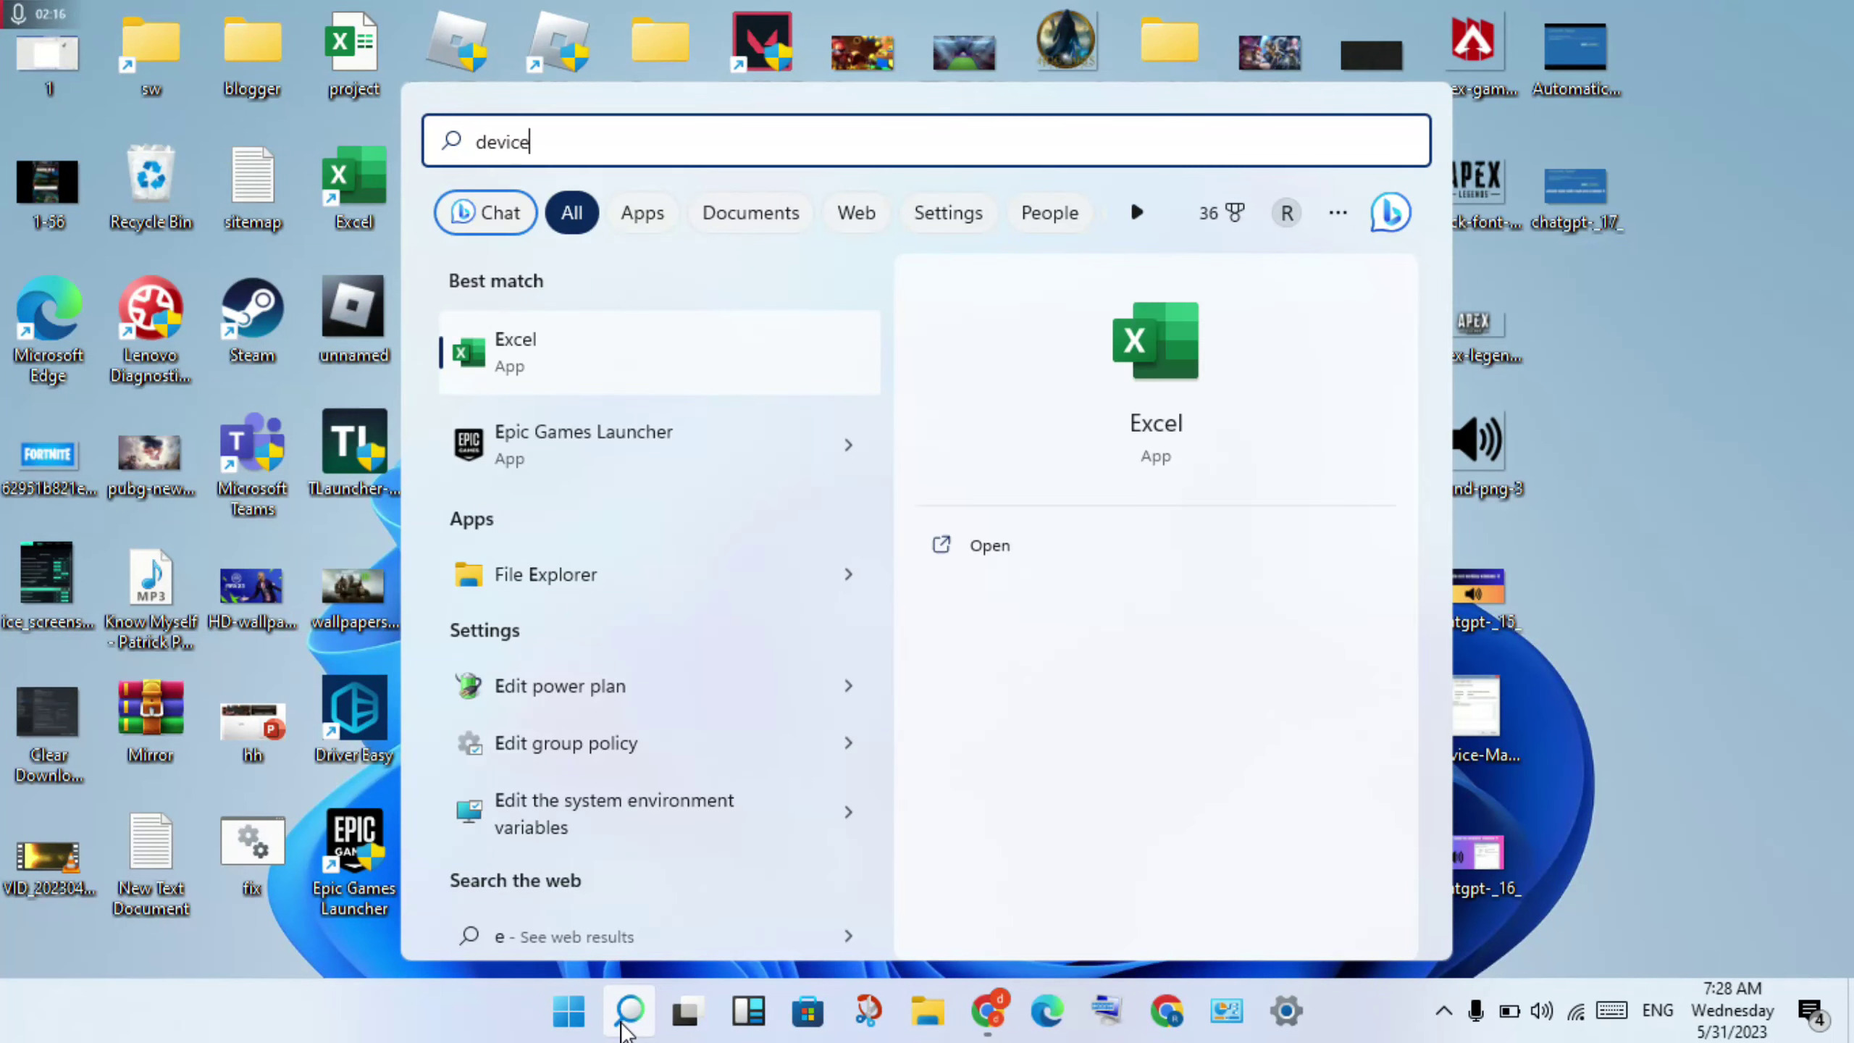
type(" mana")
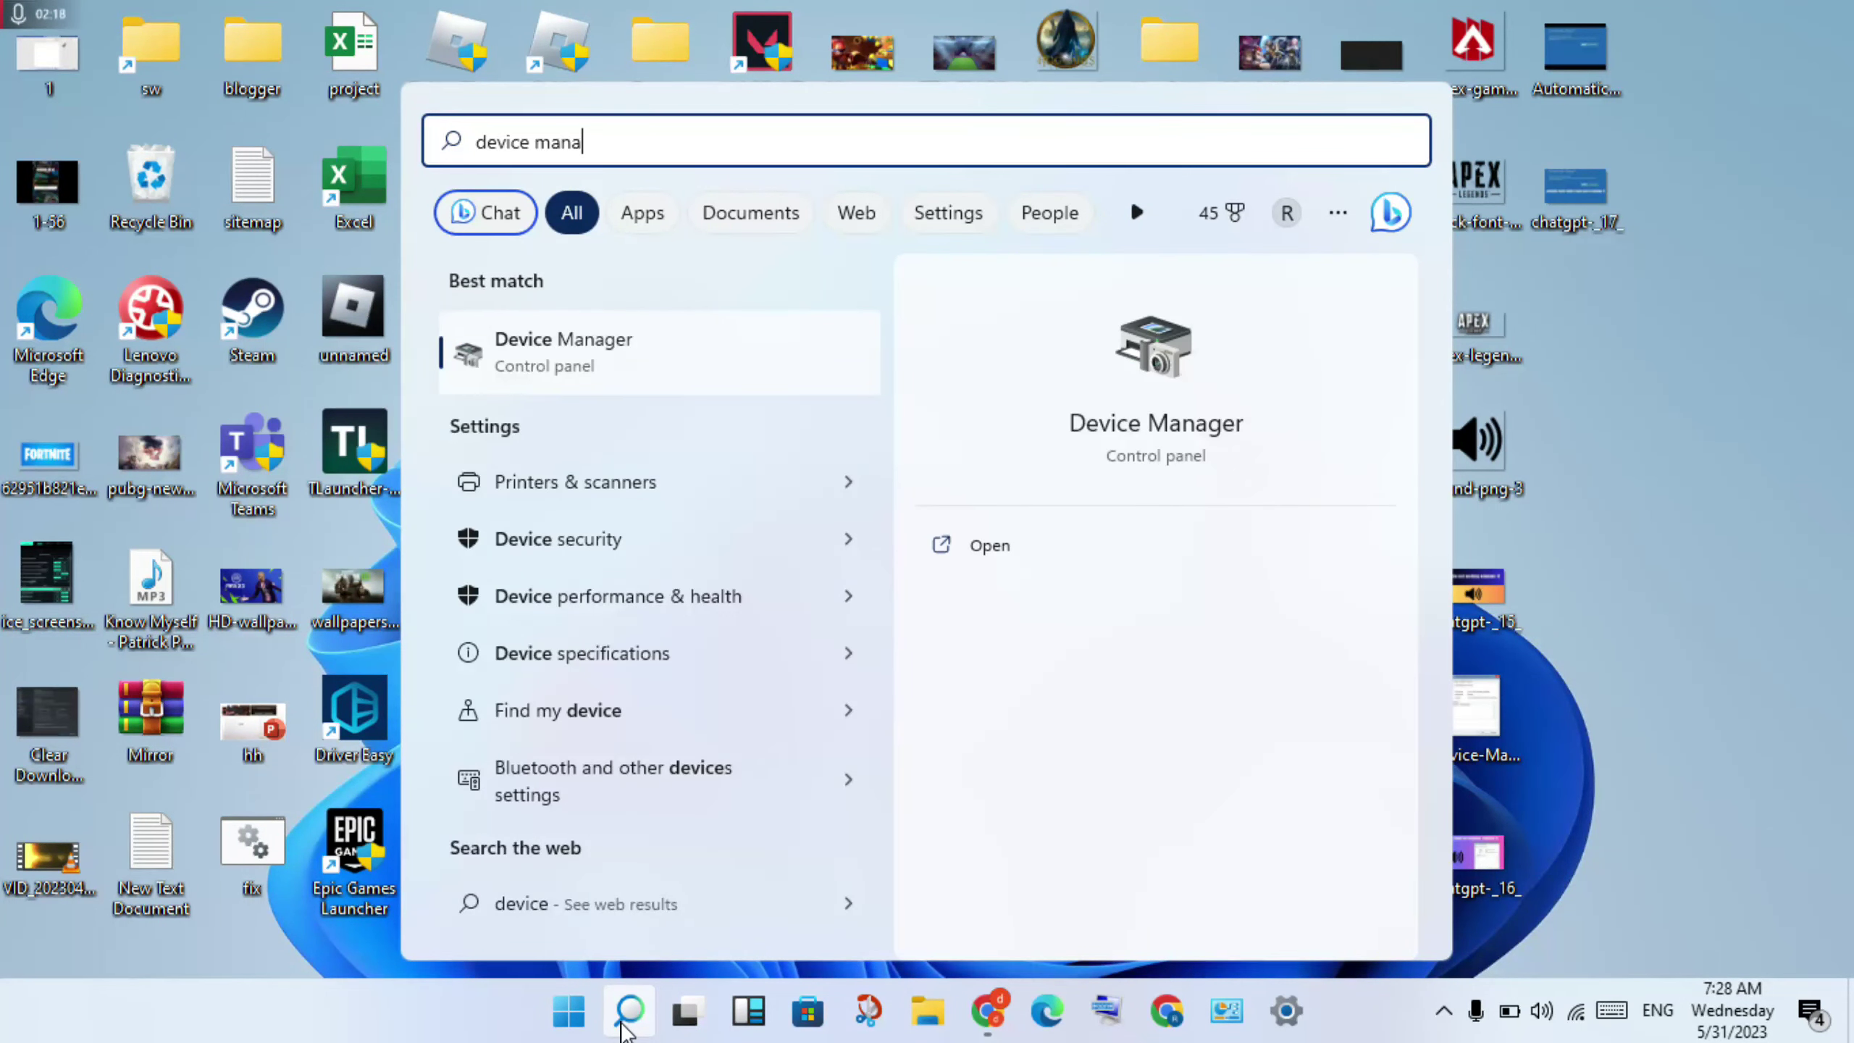
type("ger")
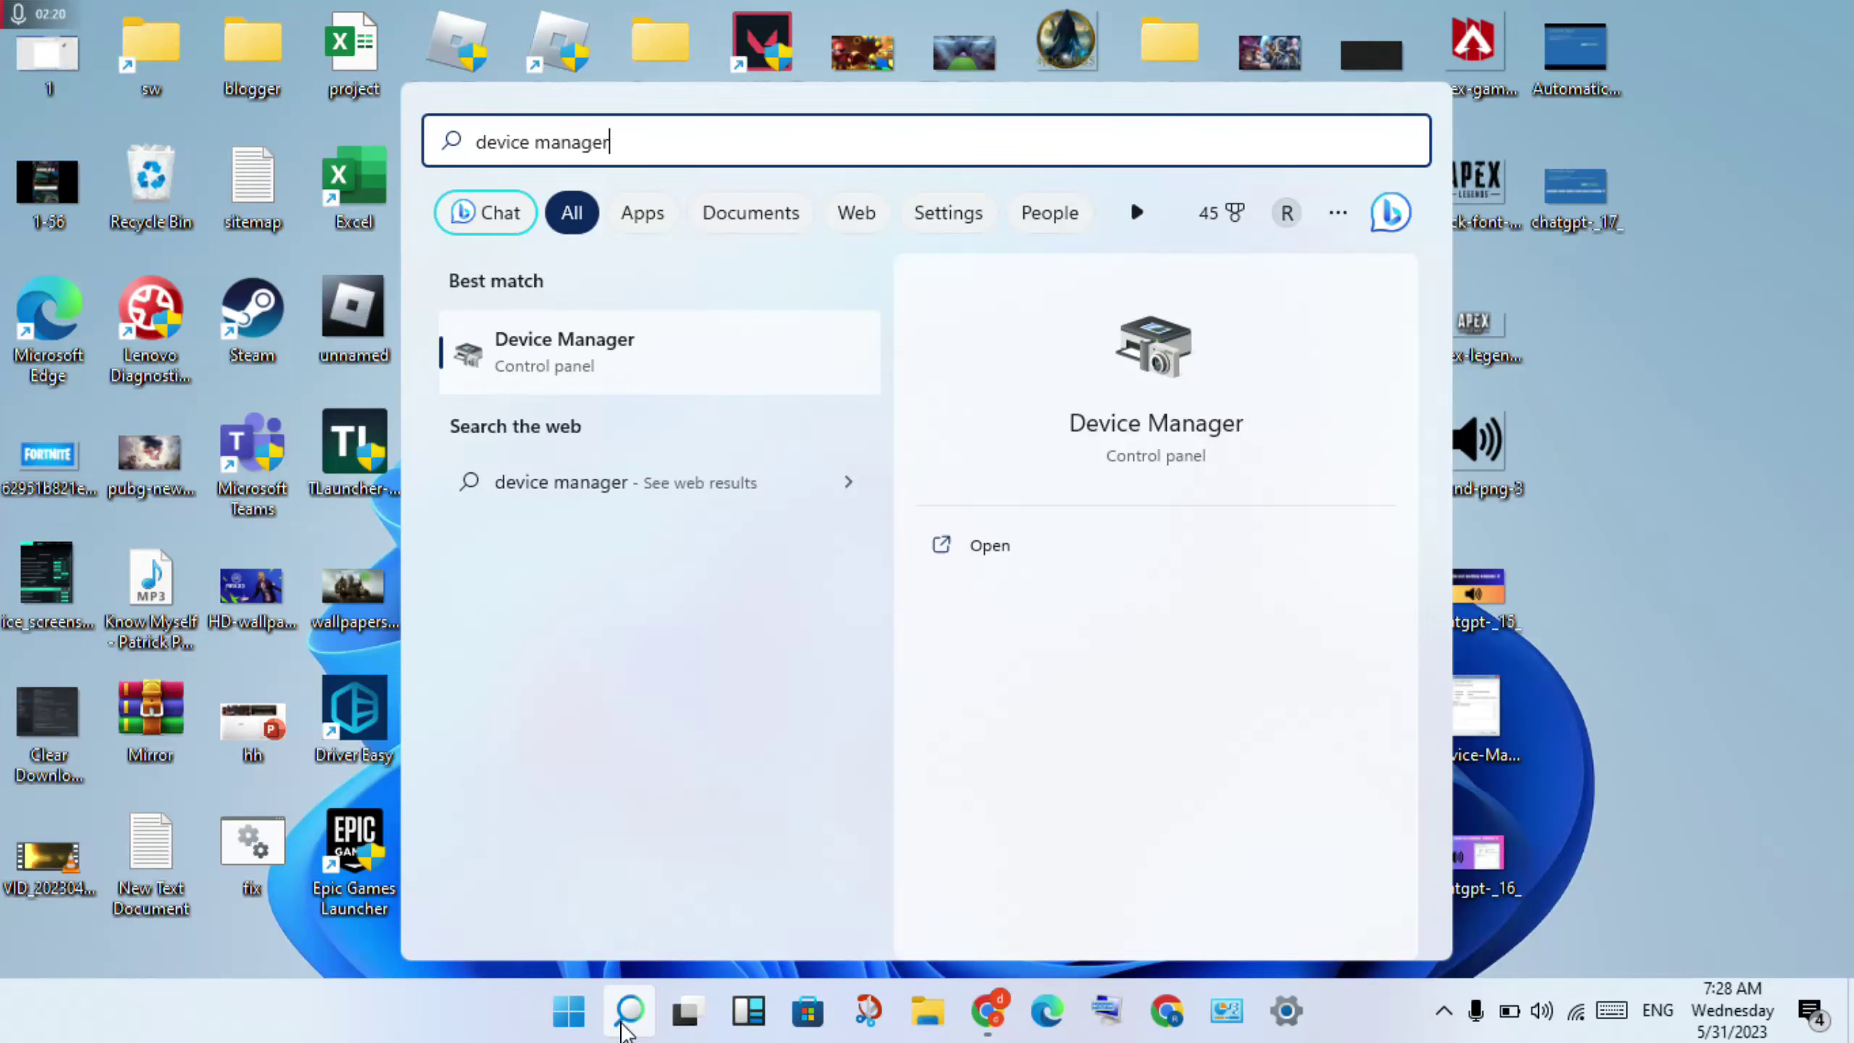
left_click(1021, 554)
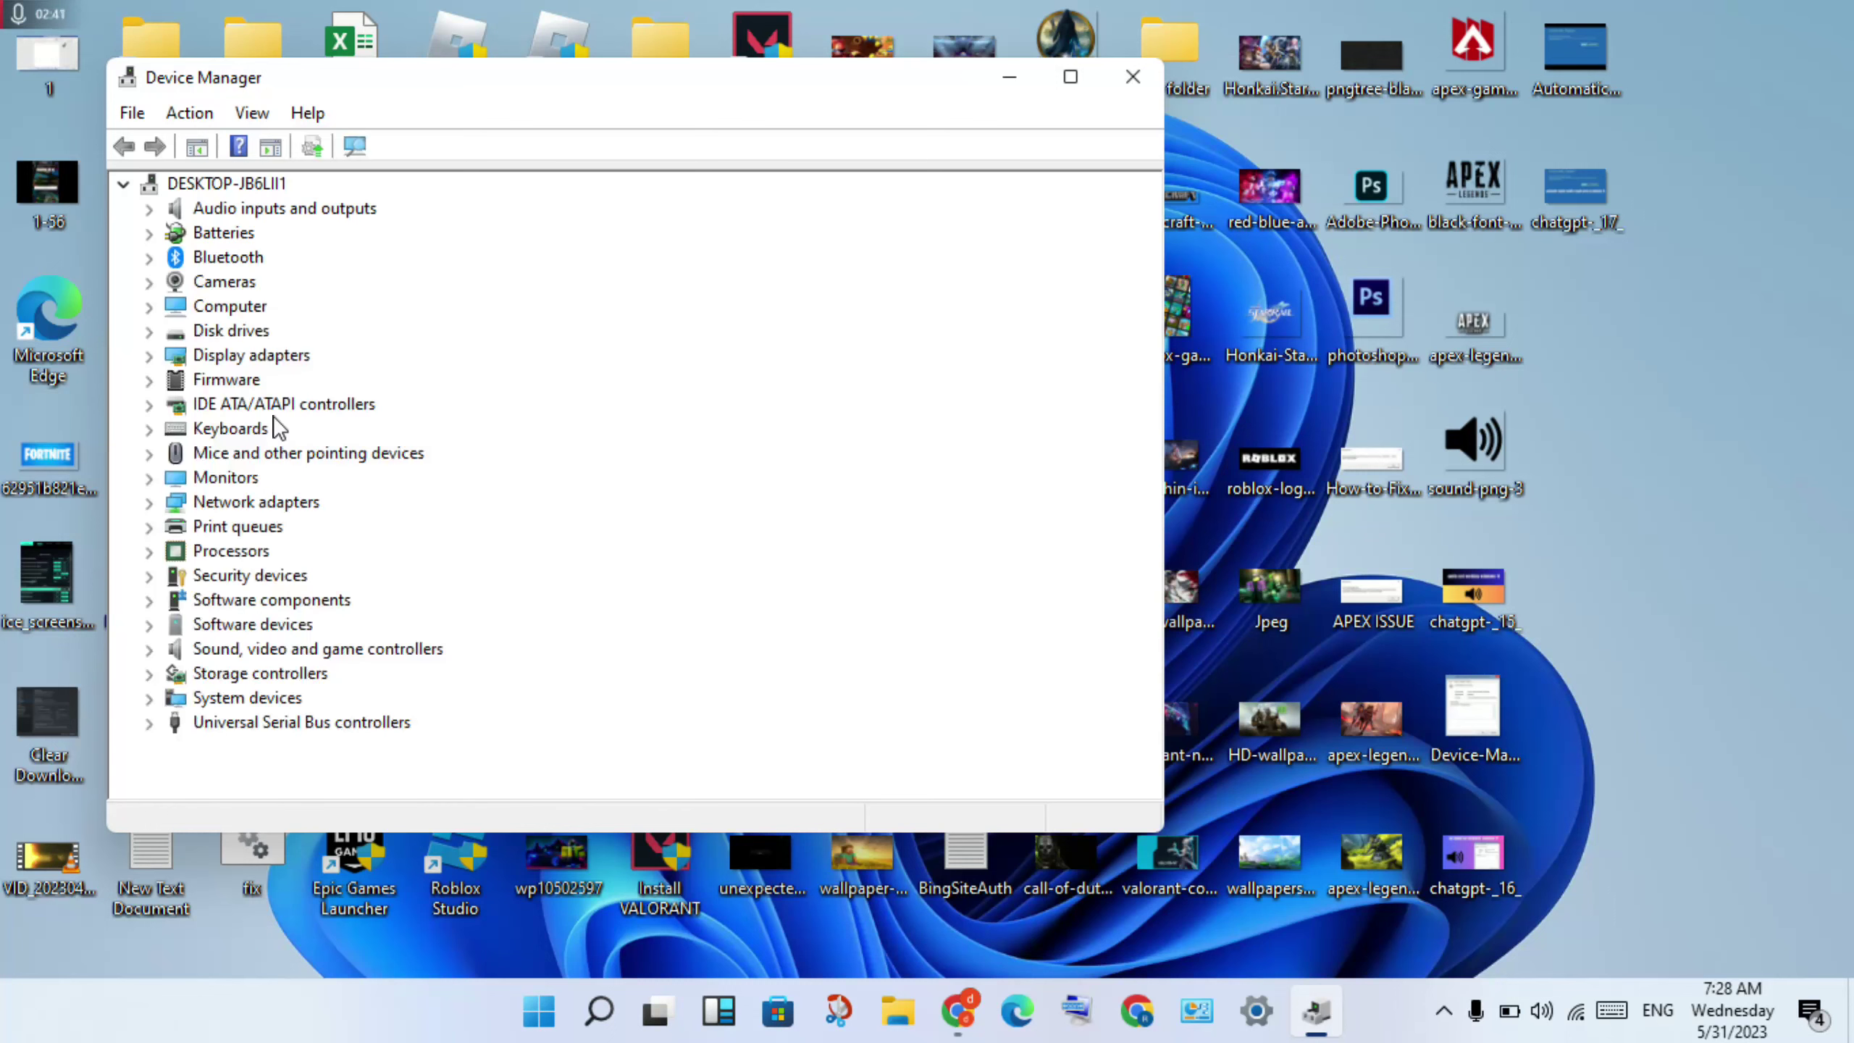
Step: Open the driver update wizard for the AMD Radeon(TM) R4 Graphics display adapter and cancel it
double_click(266, 356)
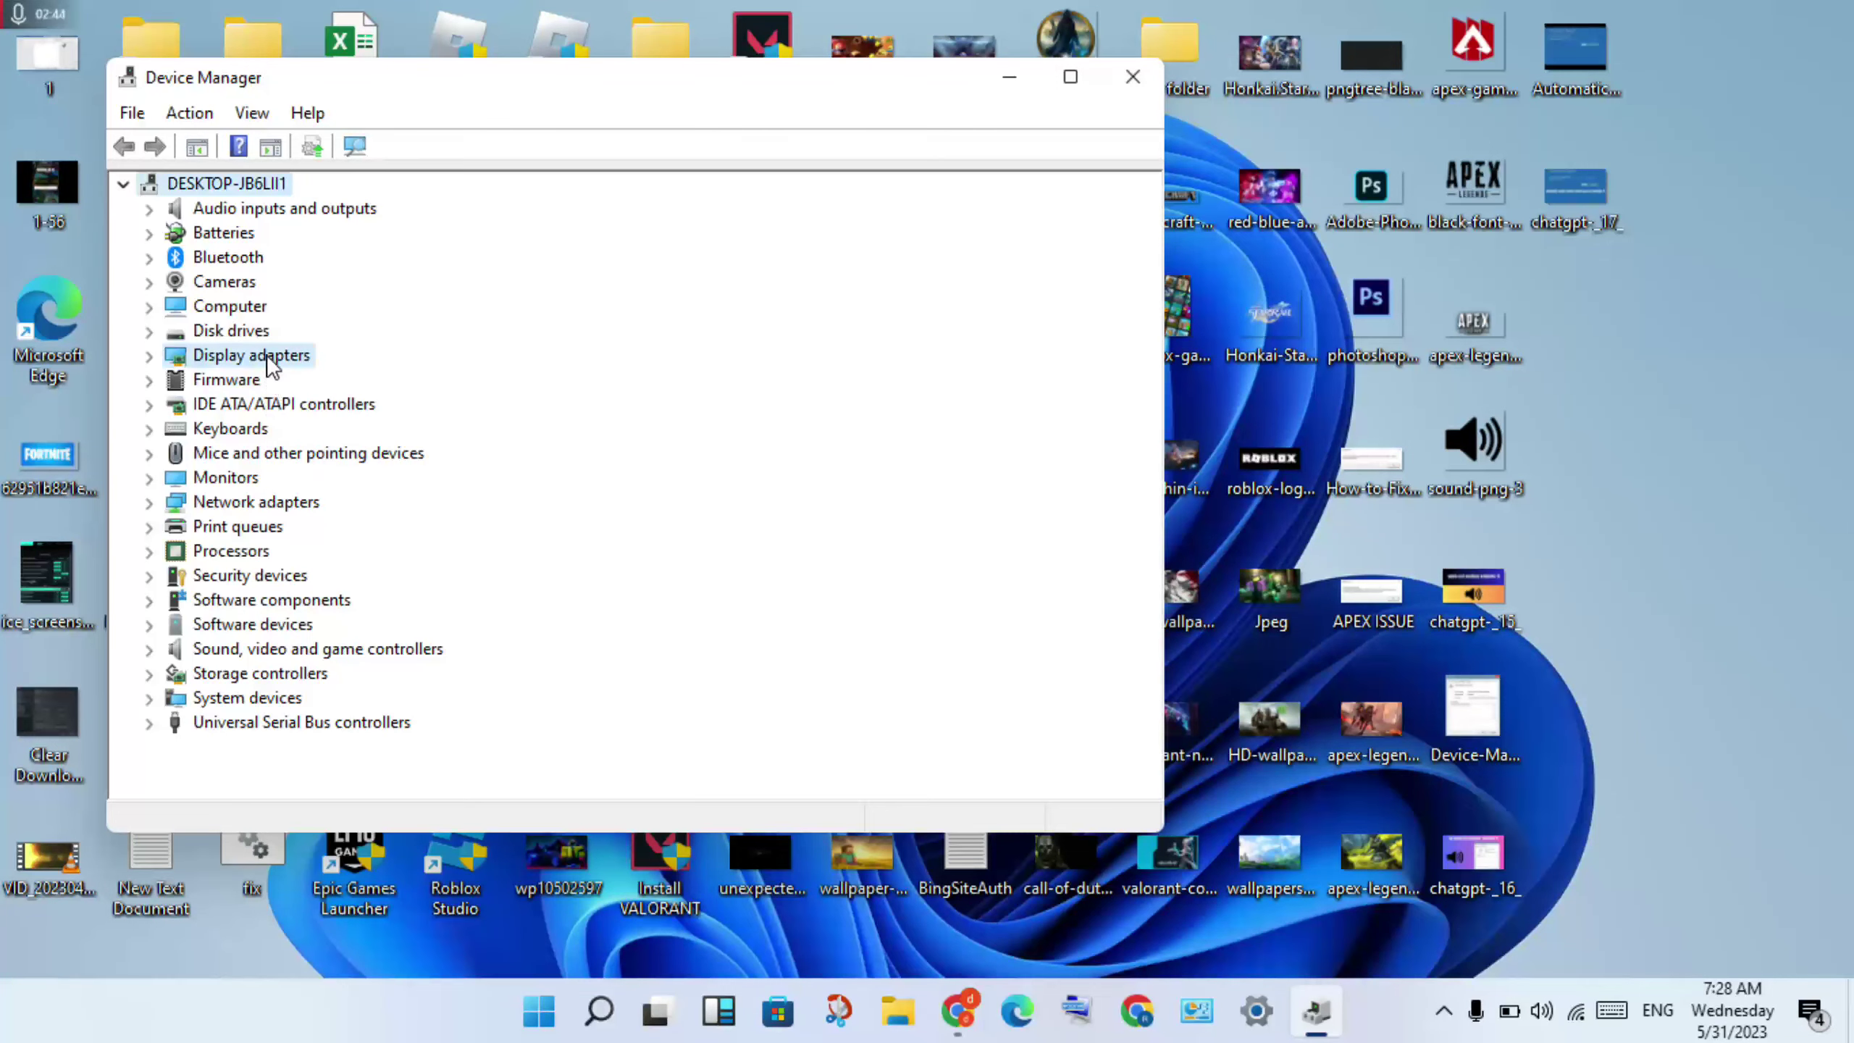
left_click(372, 379)
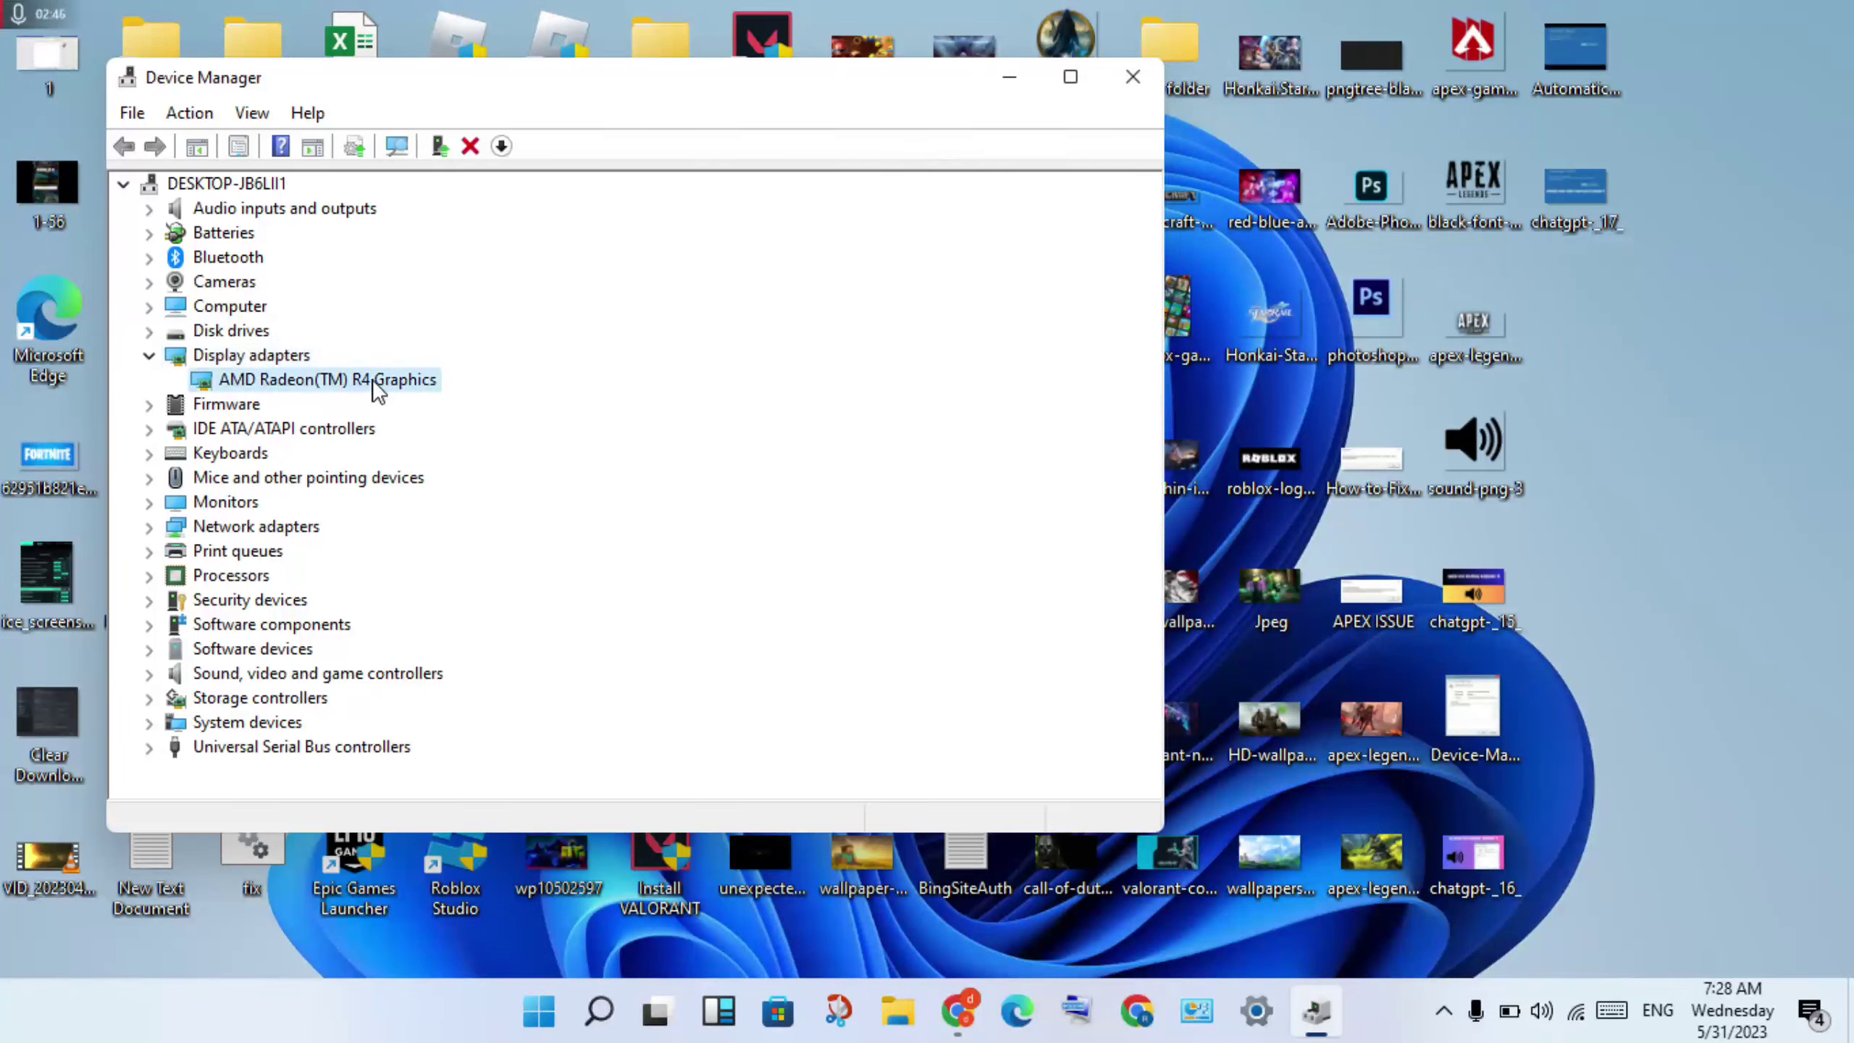
right_click(372, 380)
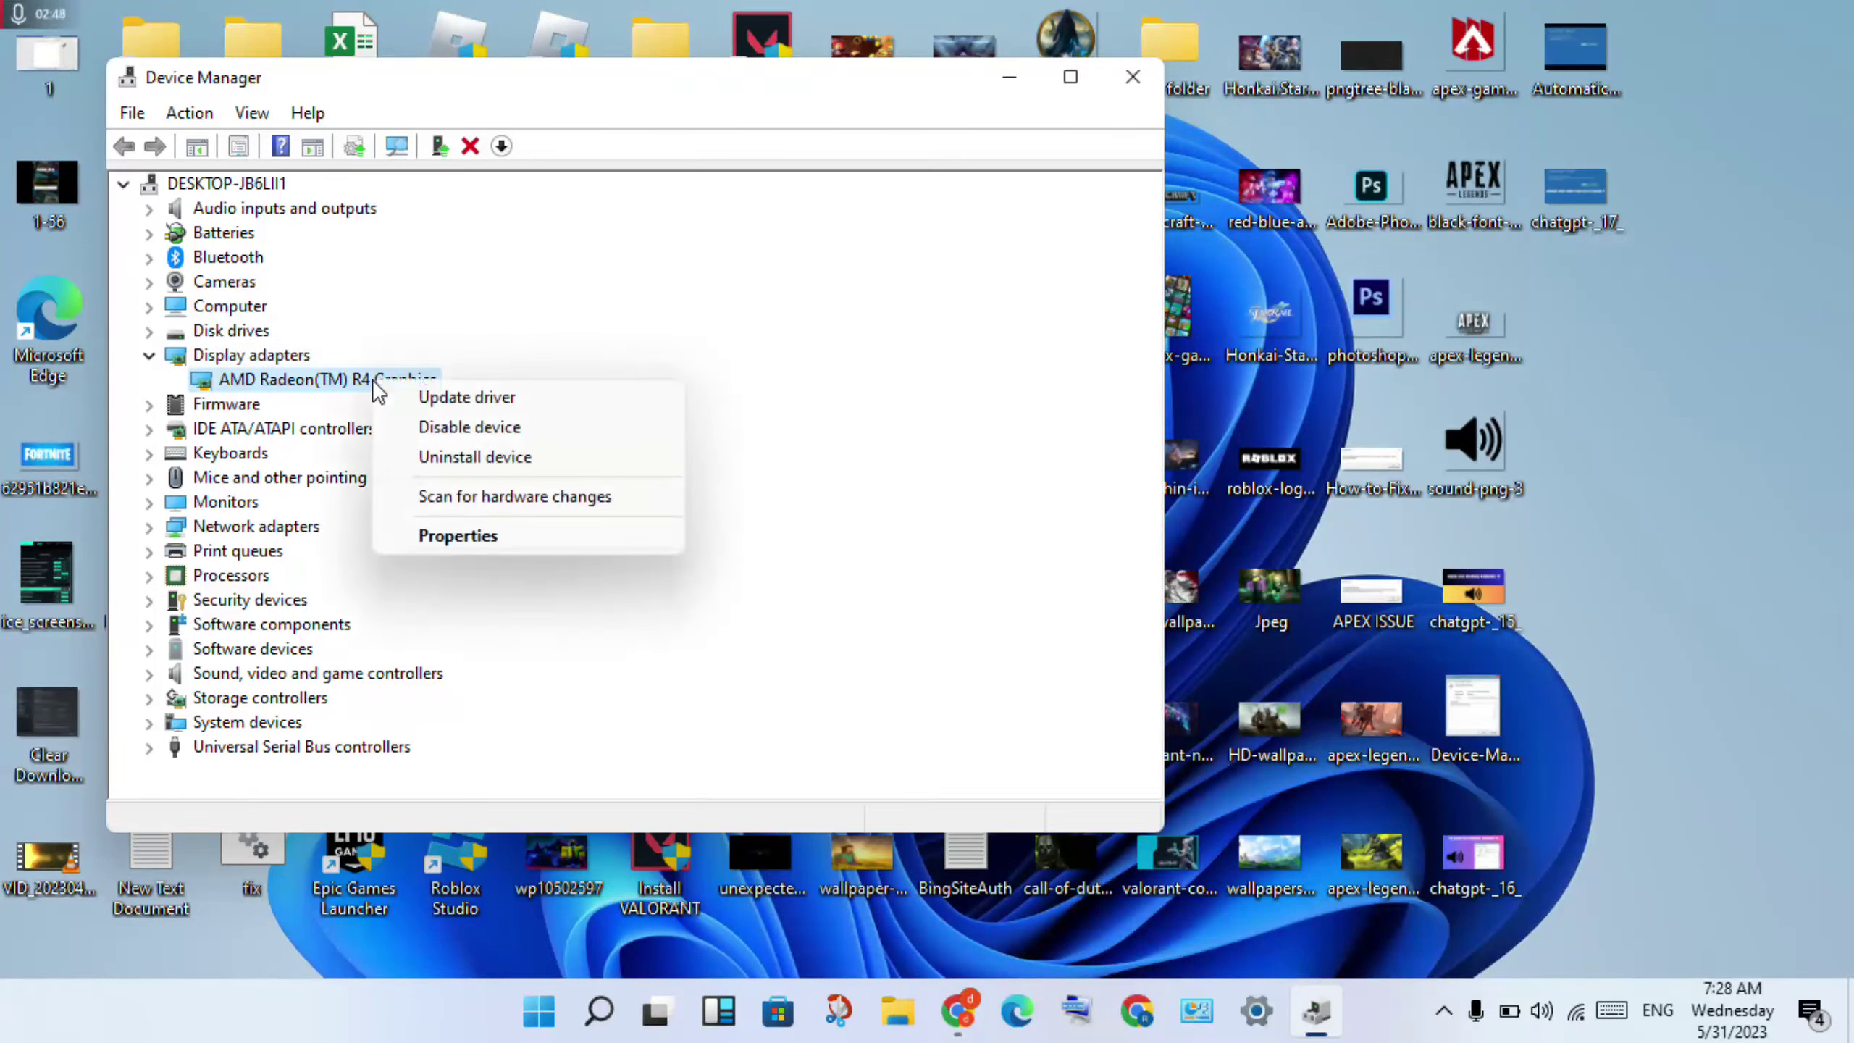
left_click(467, 399)
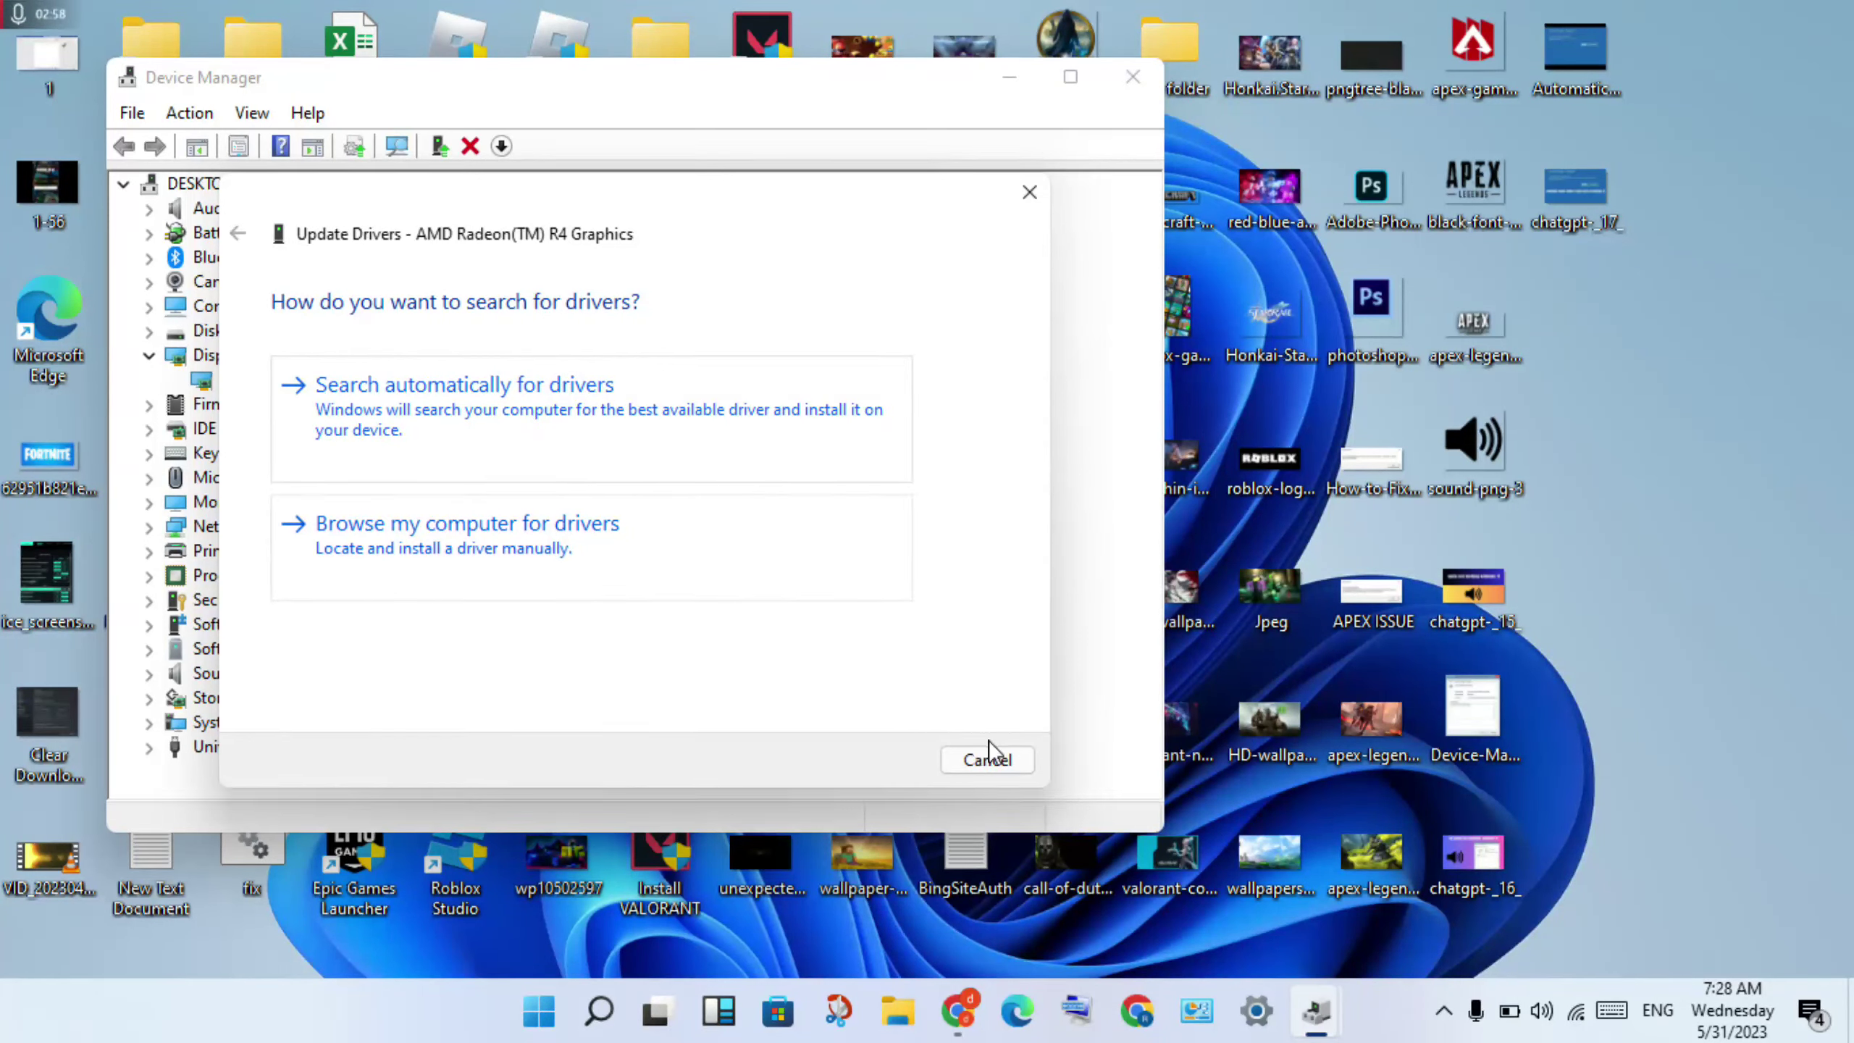
left_click(992, 762)
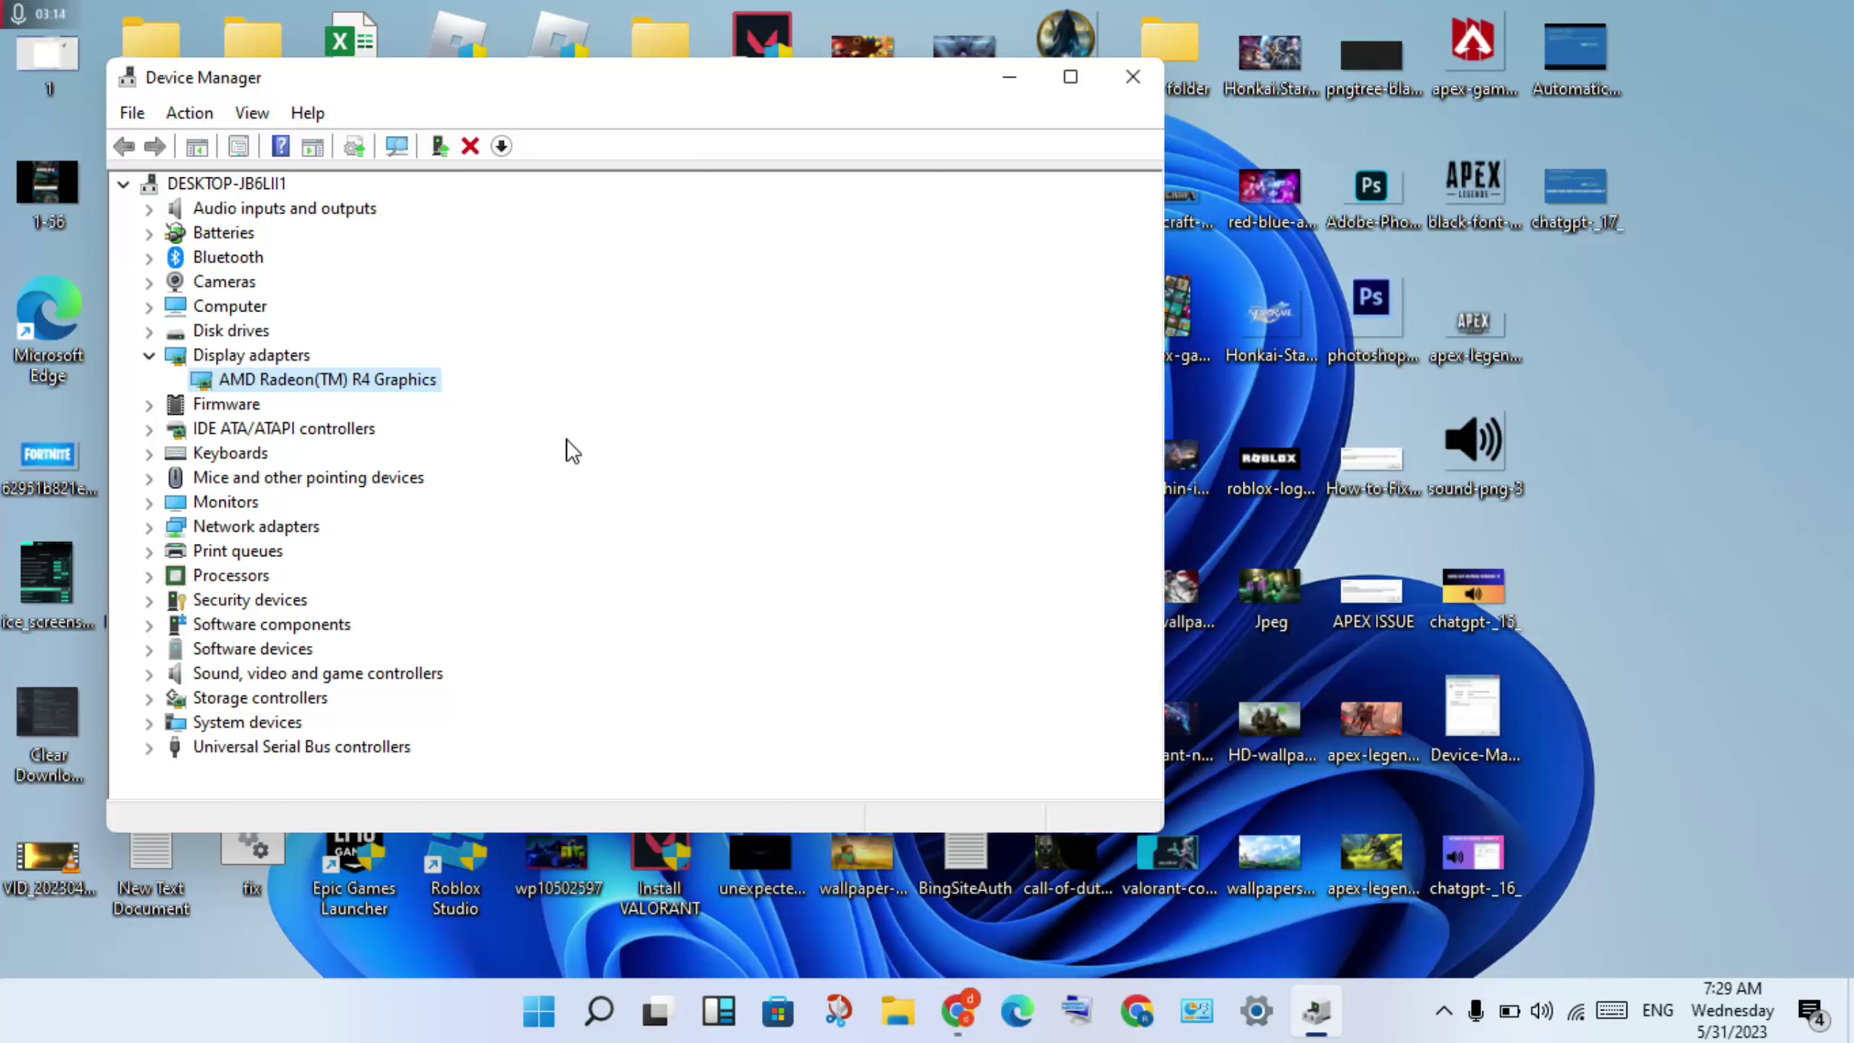
Step: Open the uninstall dialog for the AMD Radeon(TM) R4 Graphics device, cancel it, and close Device Manager
right_click(388, 376)
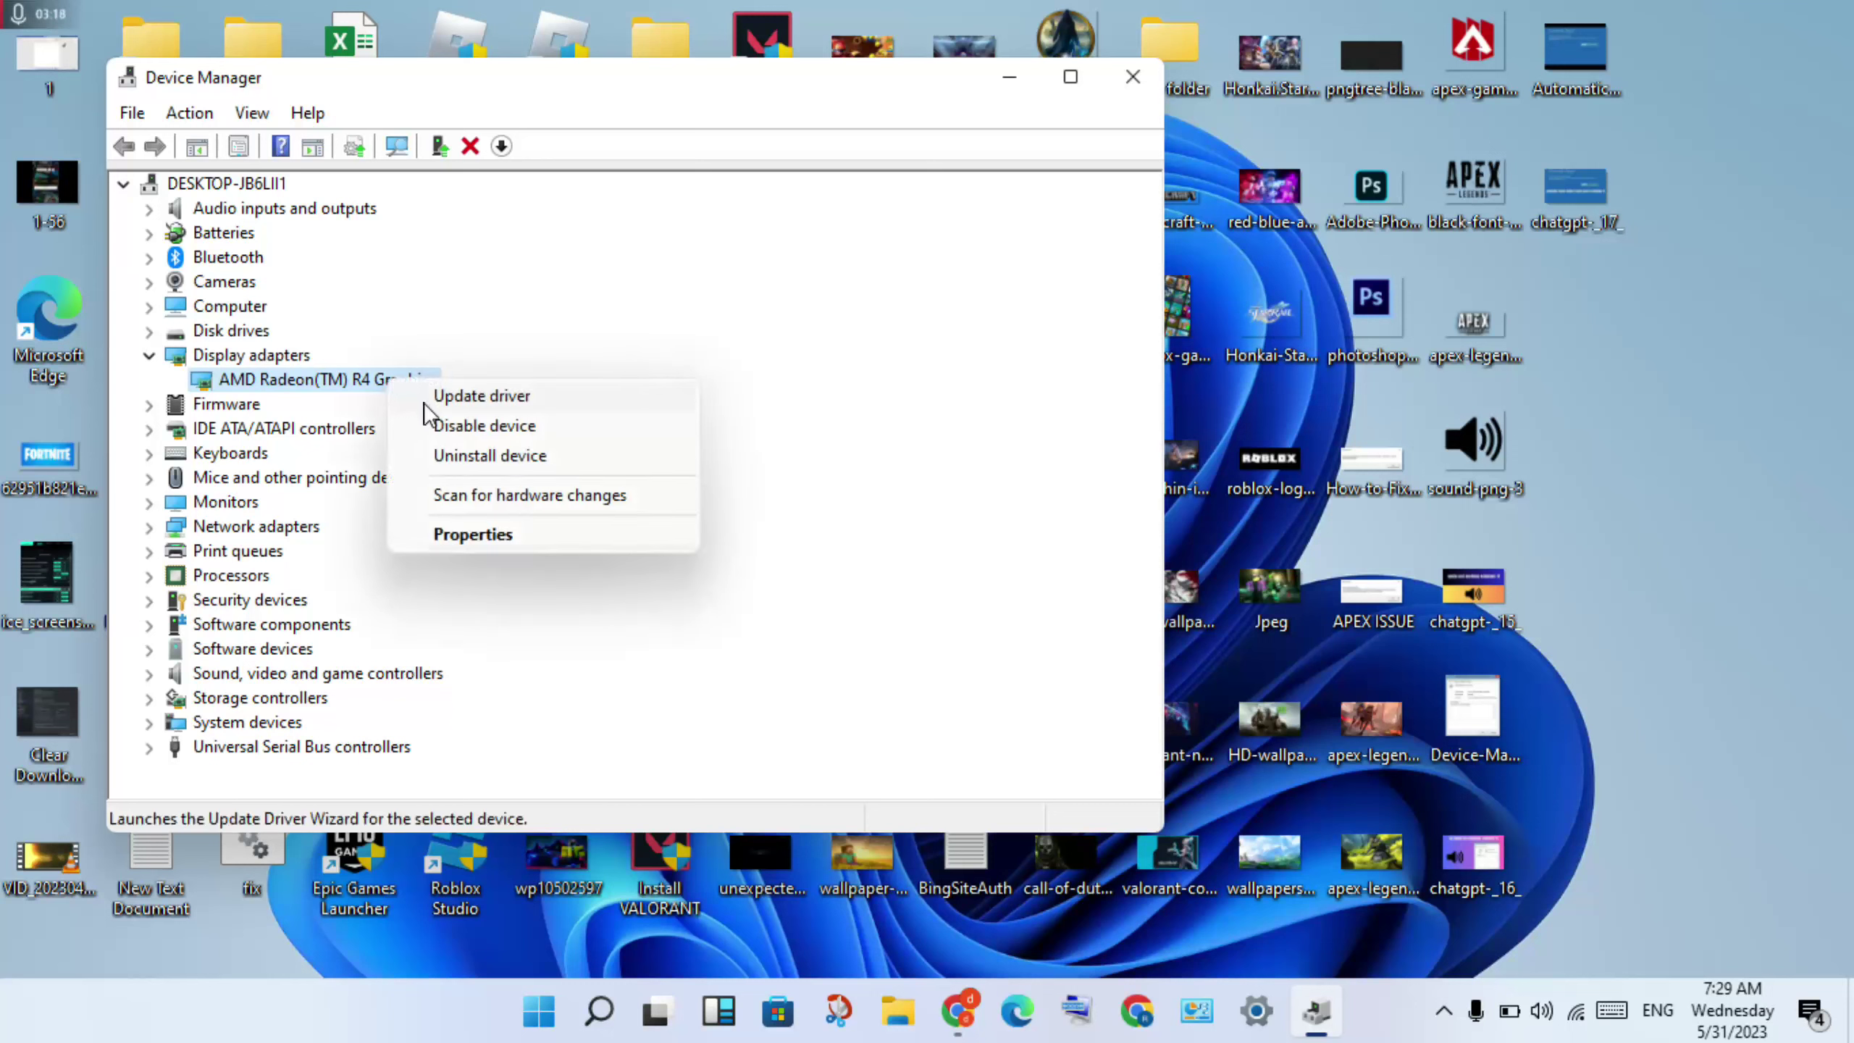
left_click(504, 457)
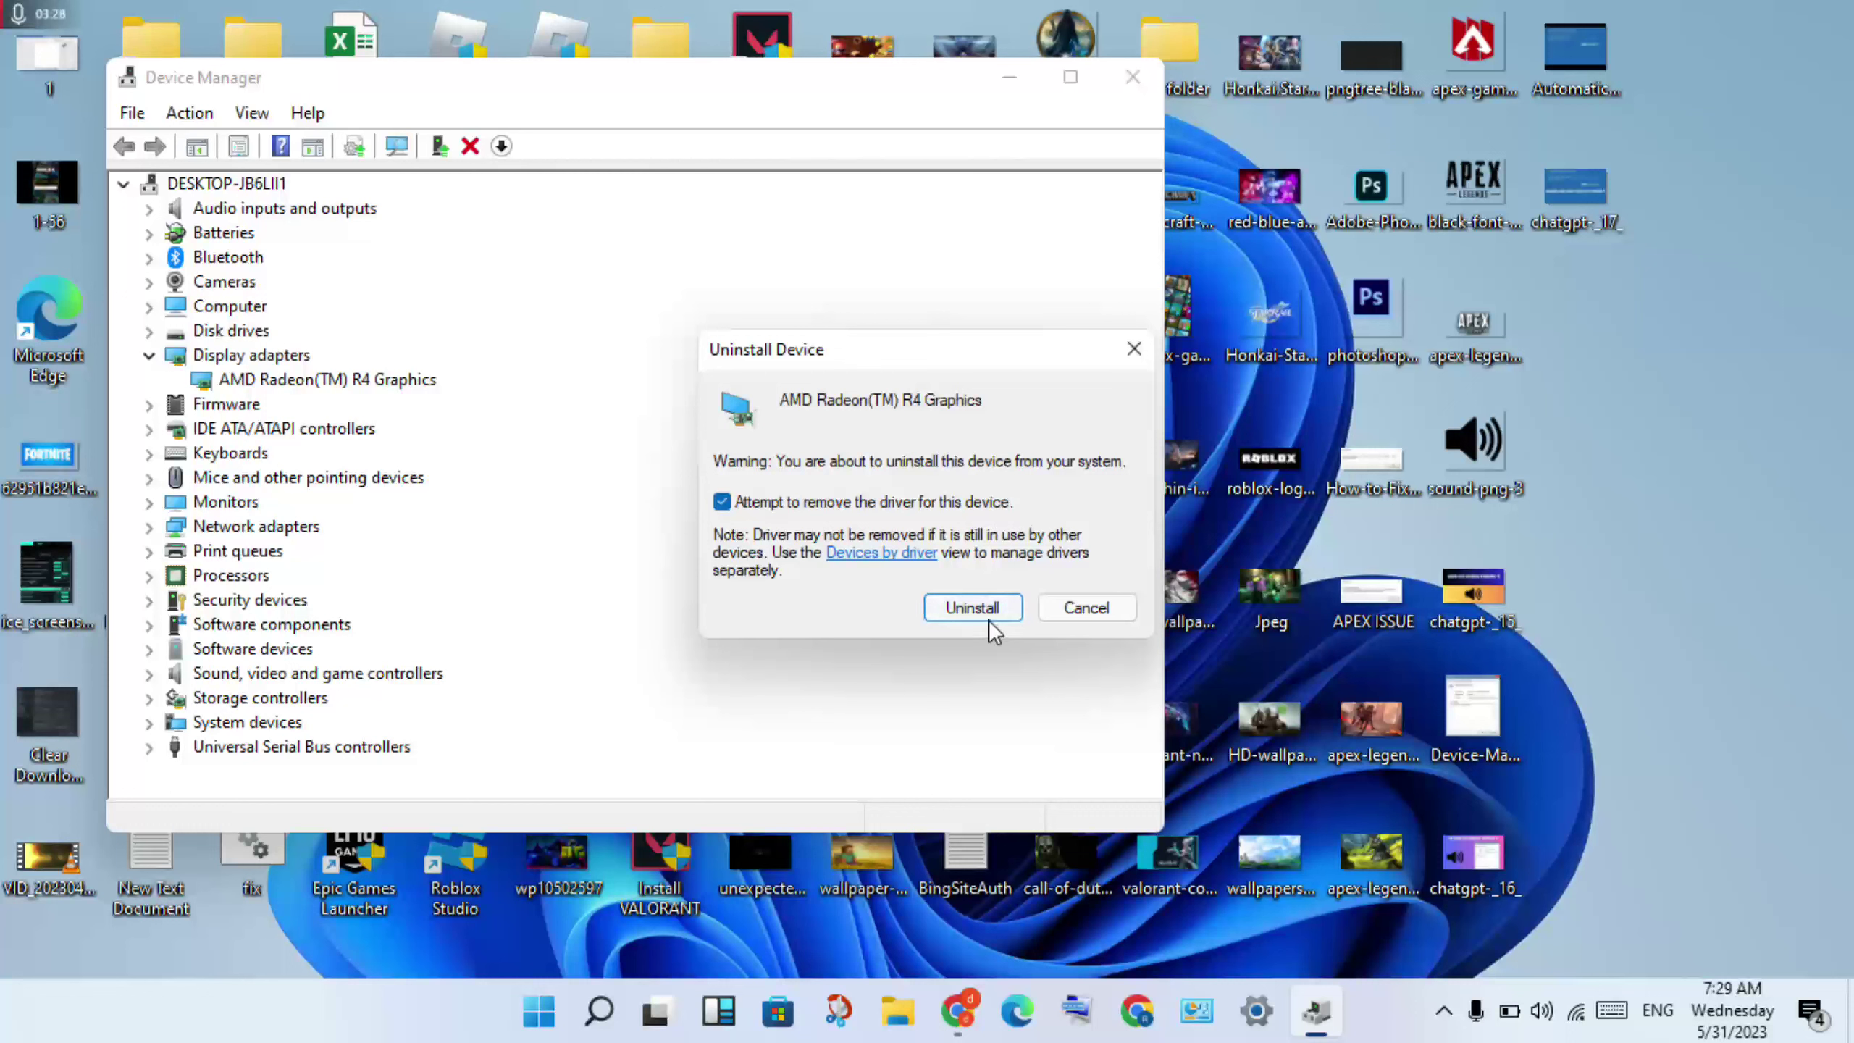
left_click(1089, 612)
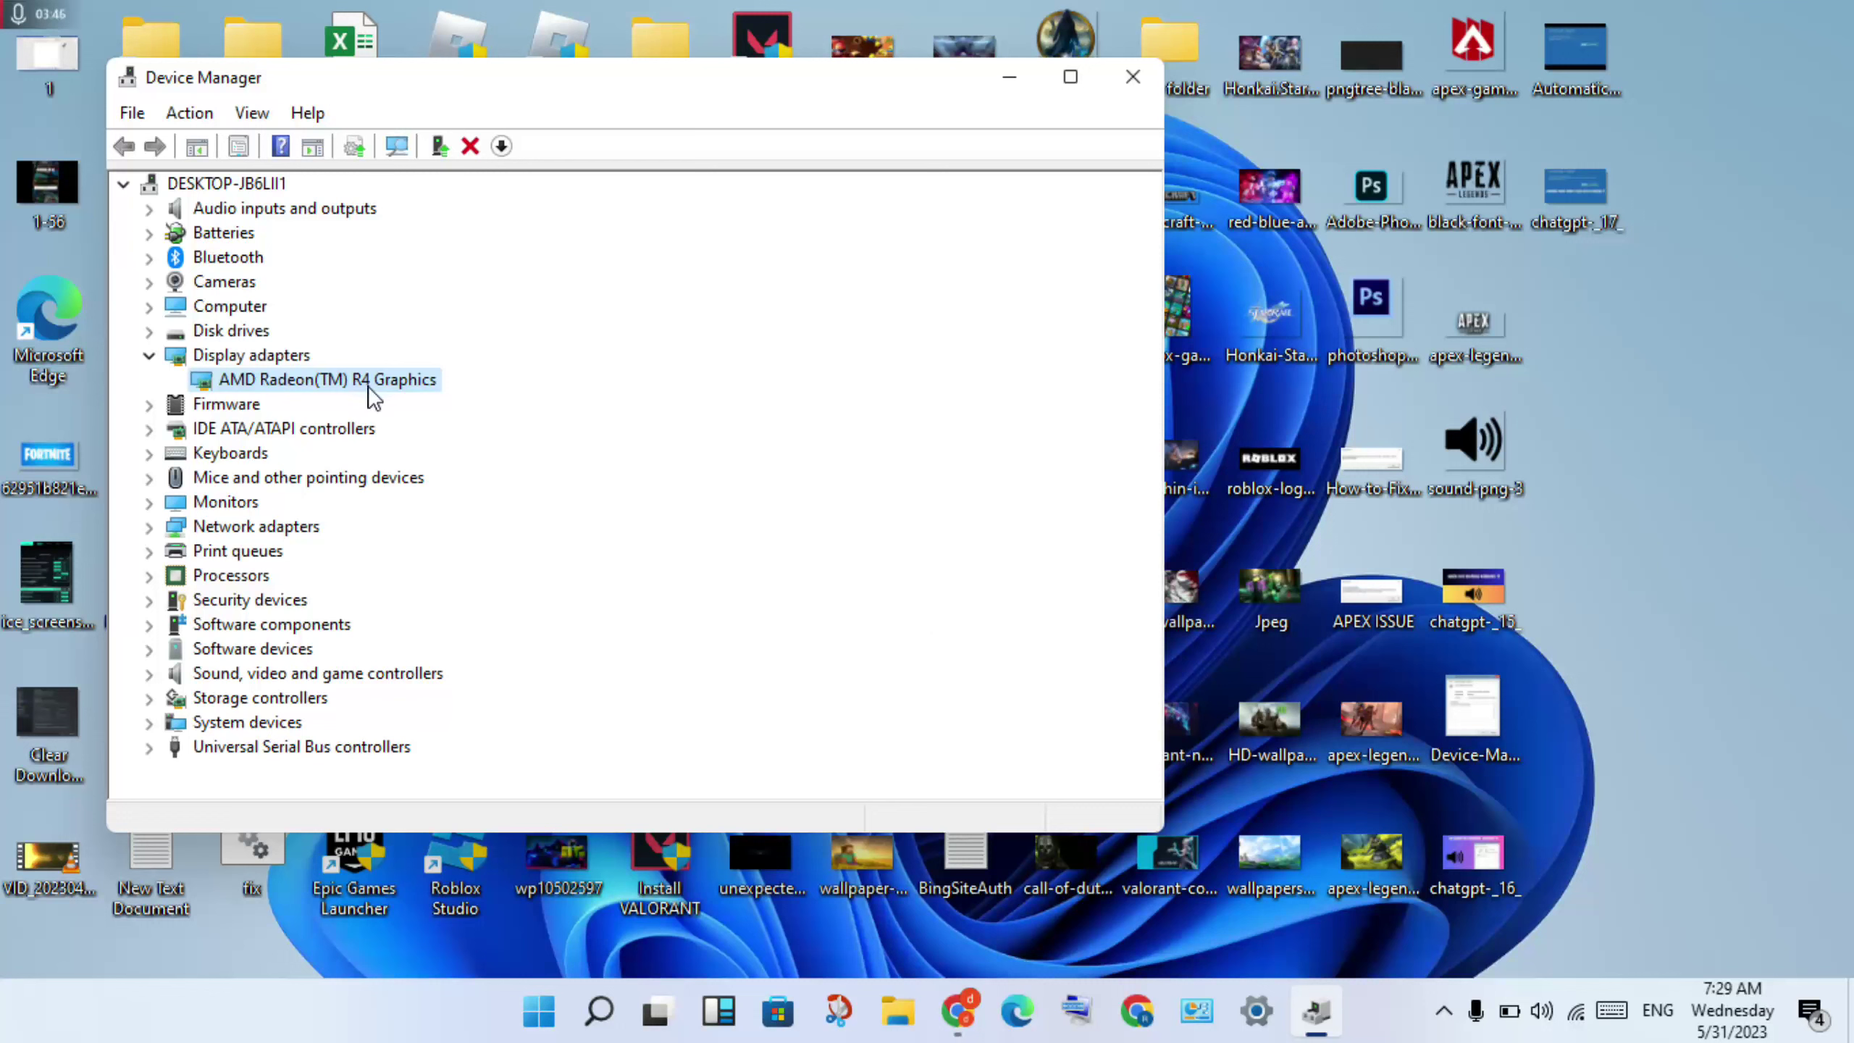
left_click(1135, 79)
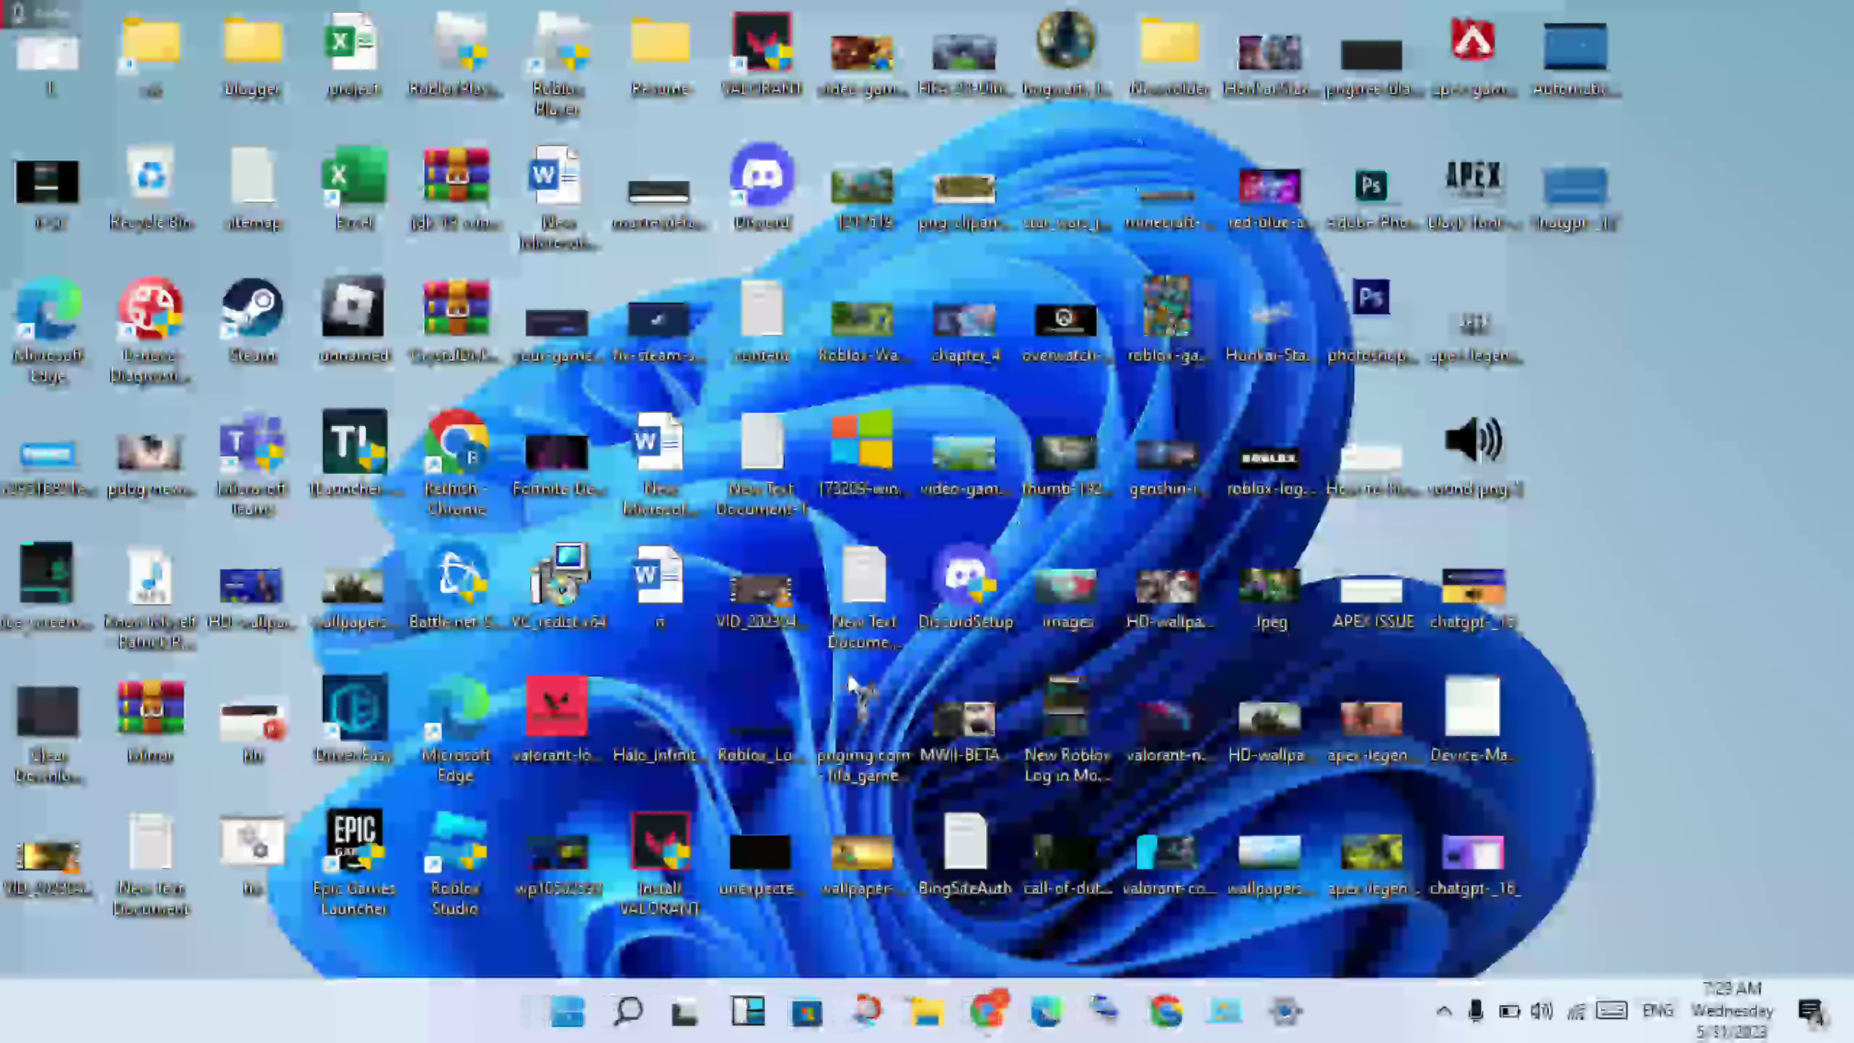
Step: Search Windows for the Settings app and open it
left_click(617, 1032)
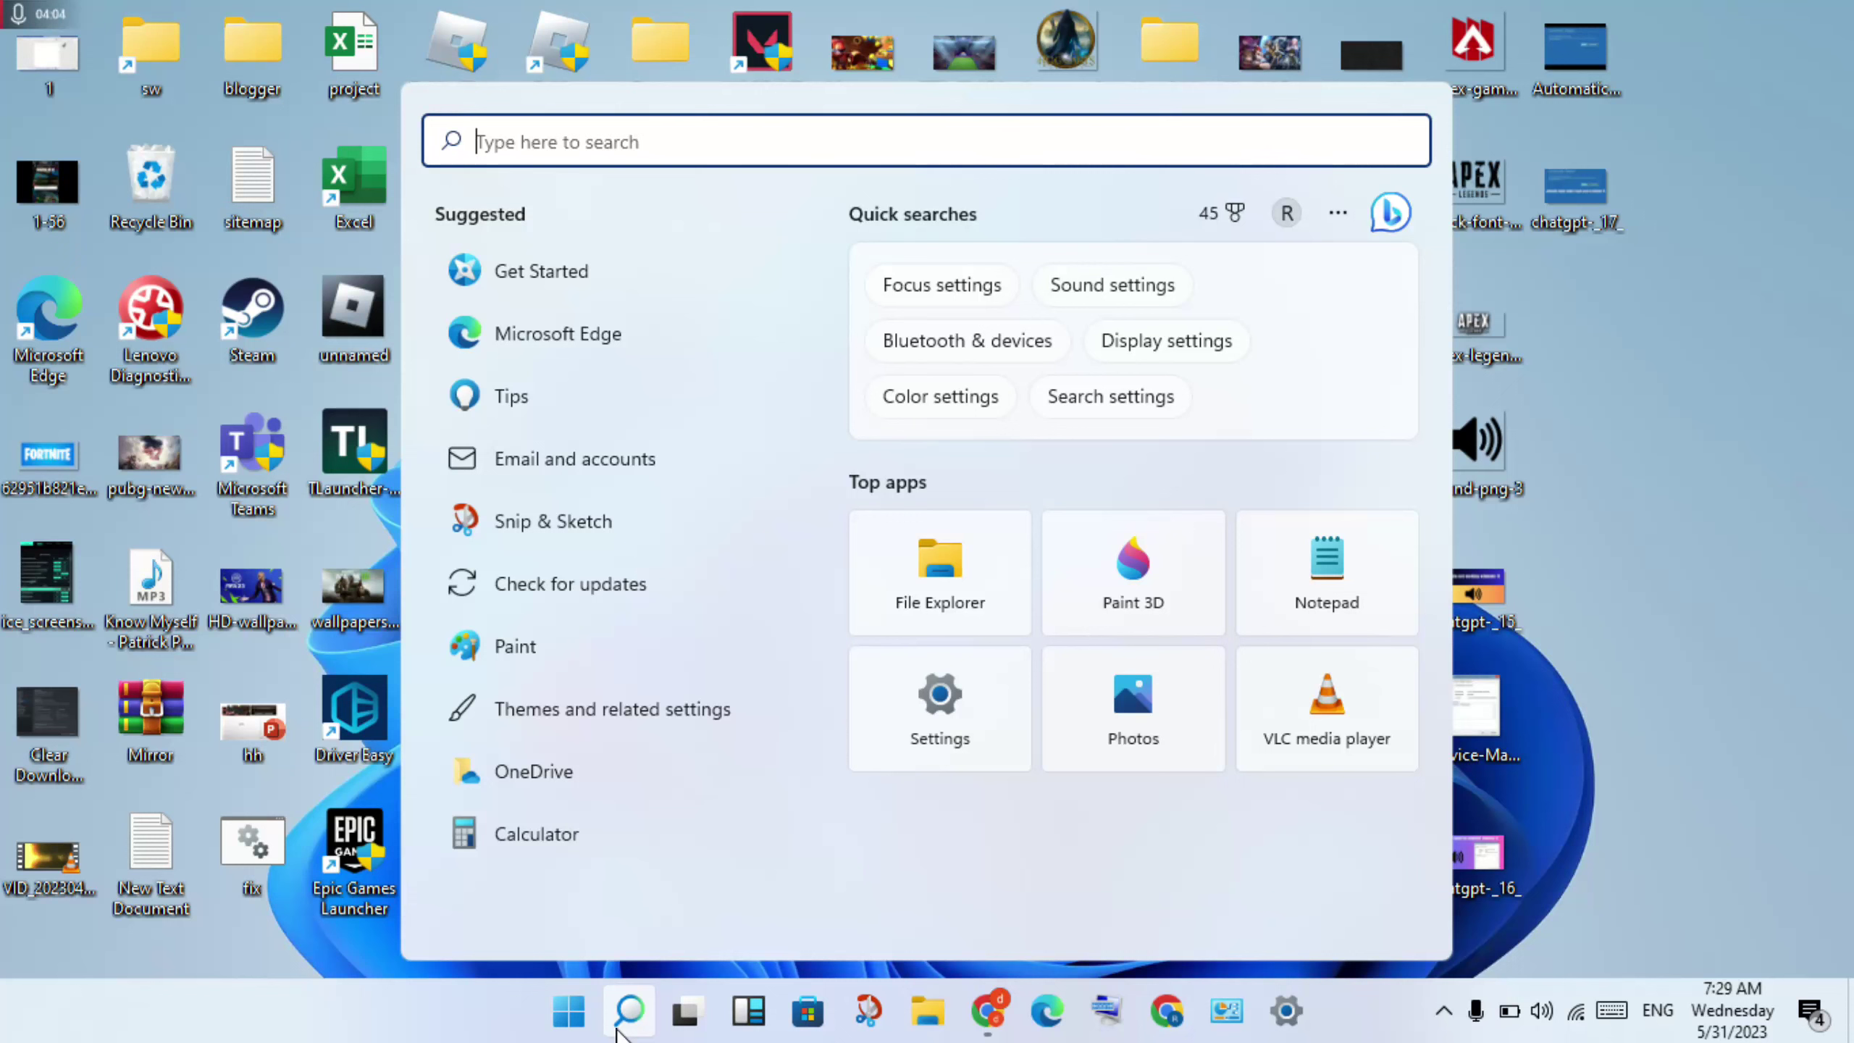
type("se")
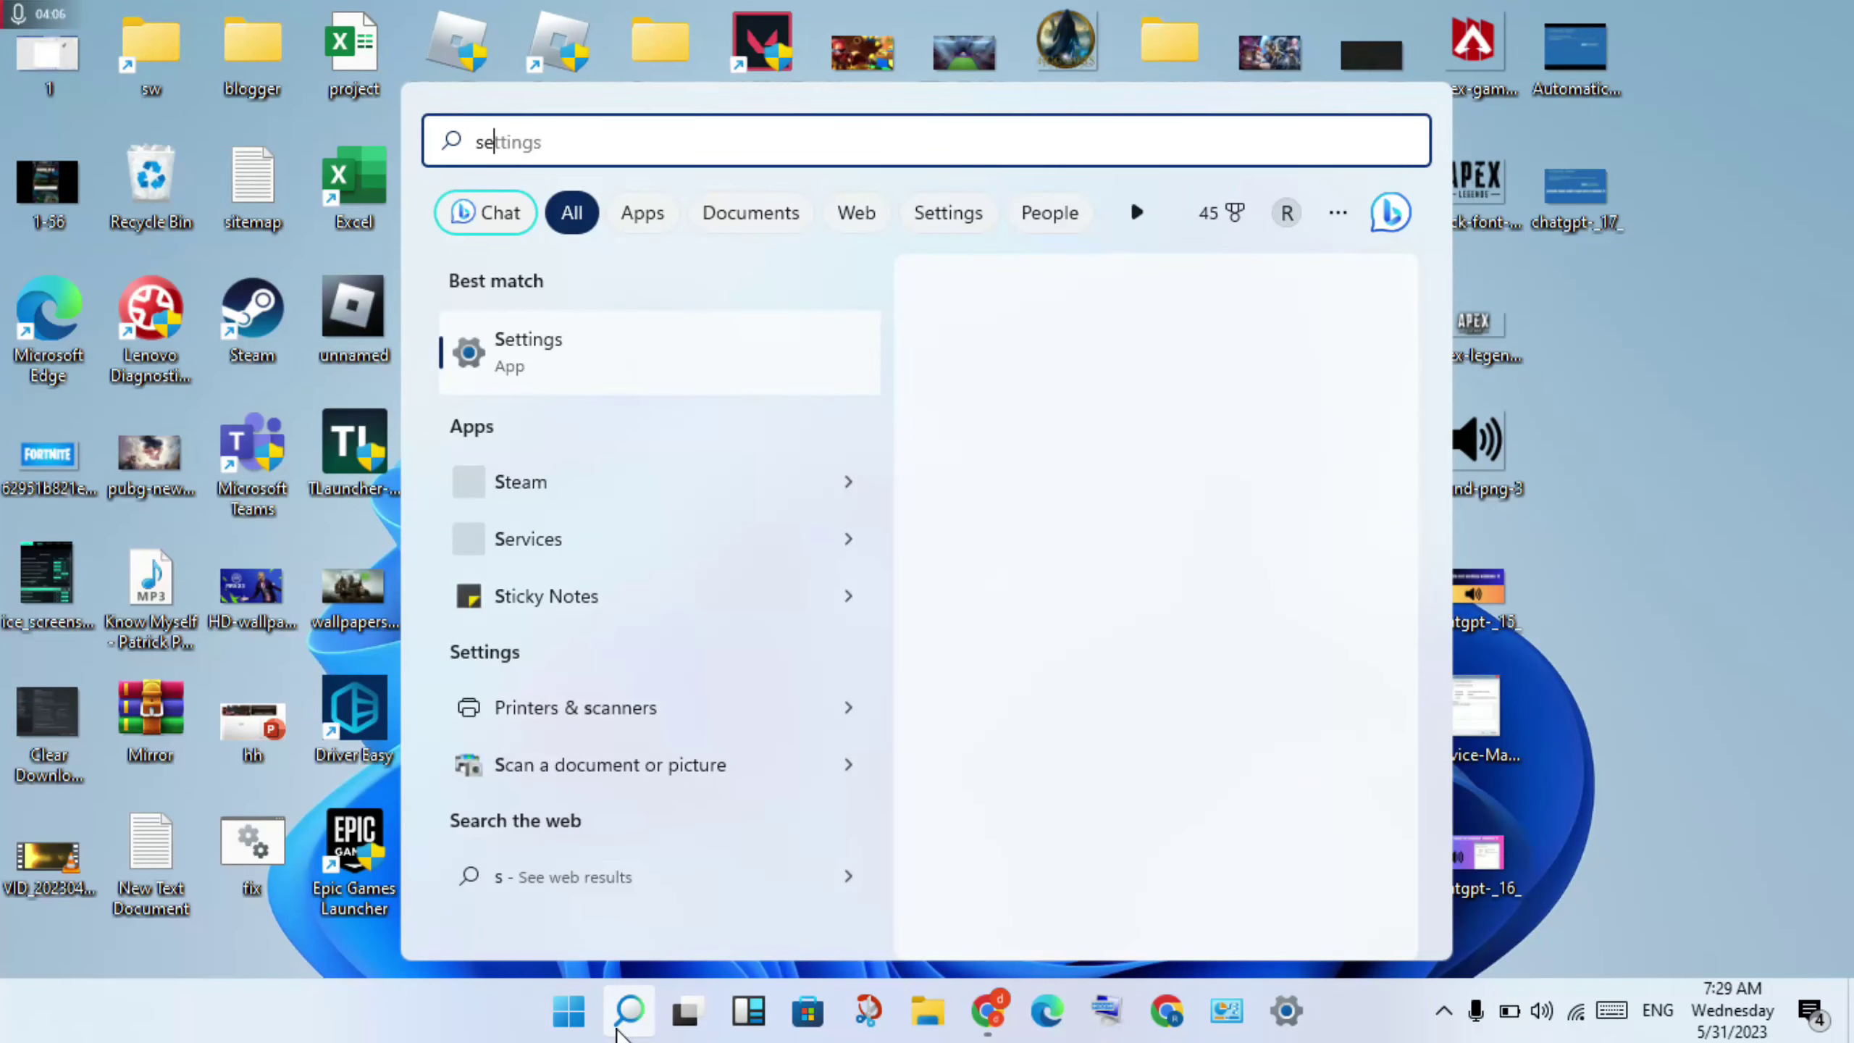
type("ttings")
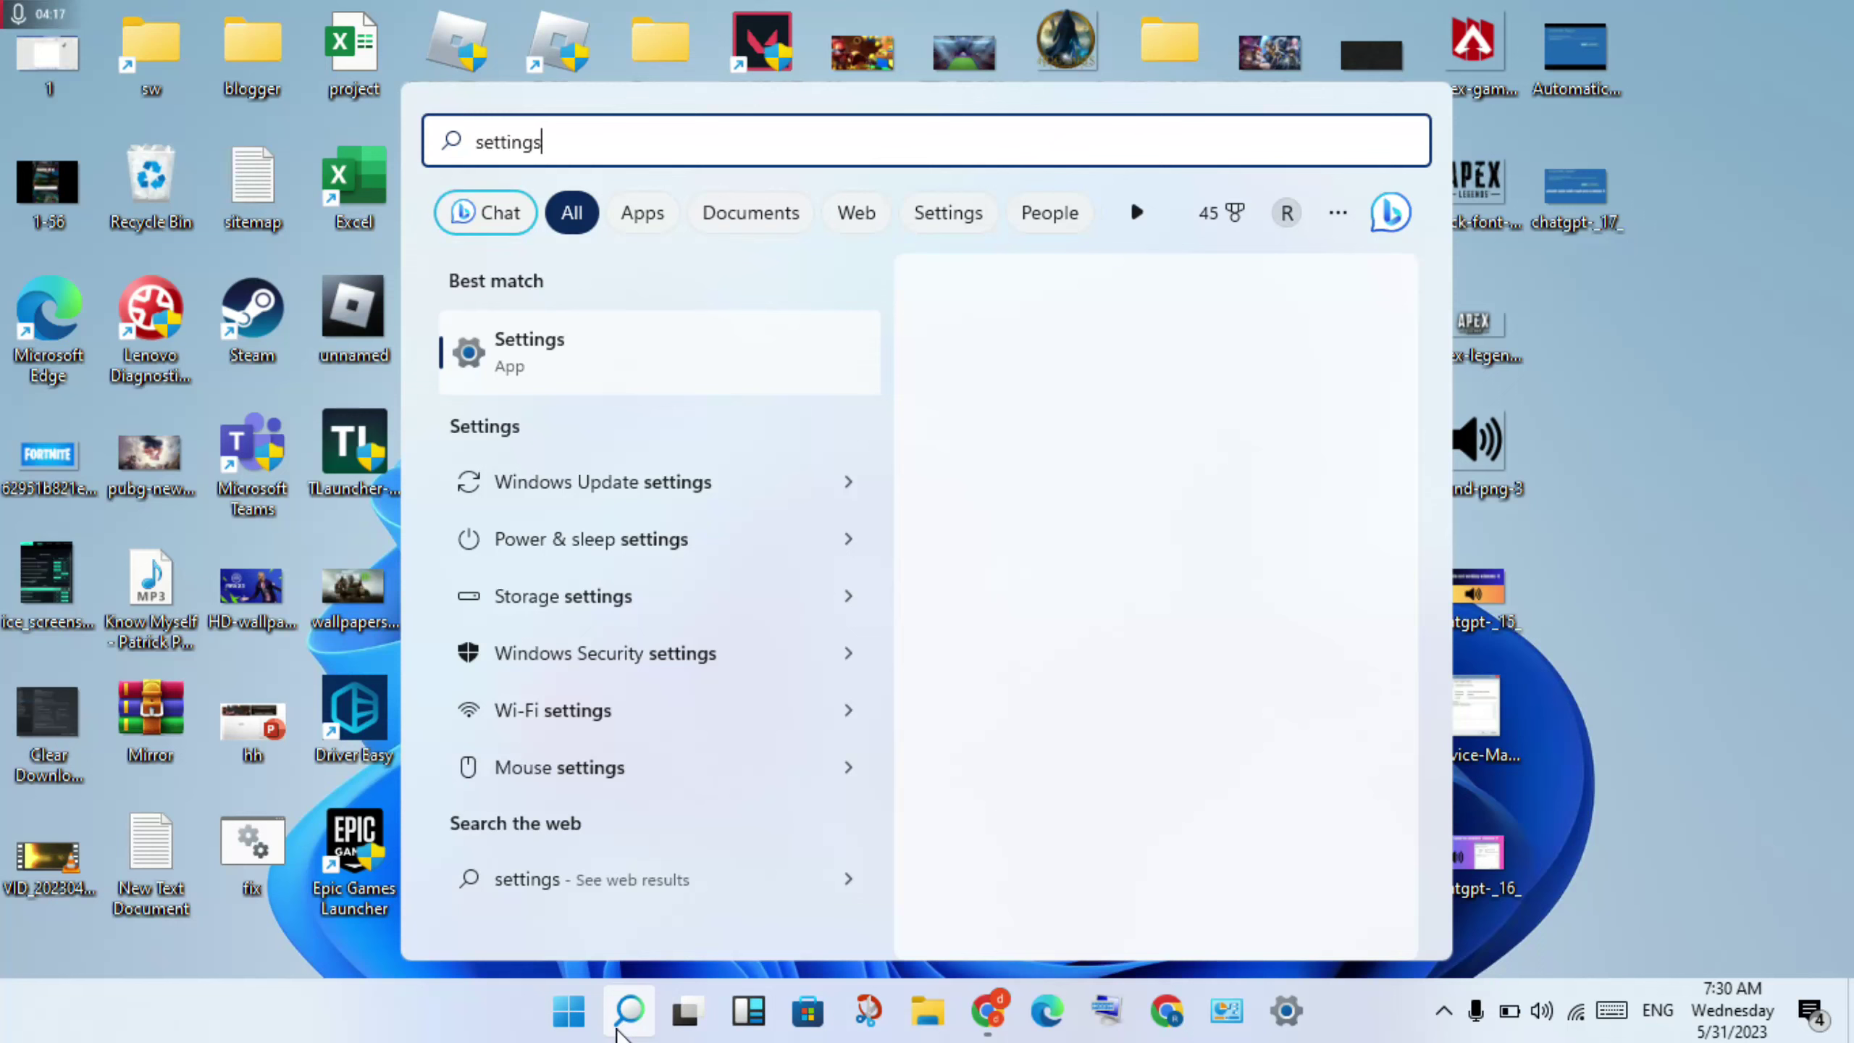
key("Return")
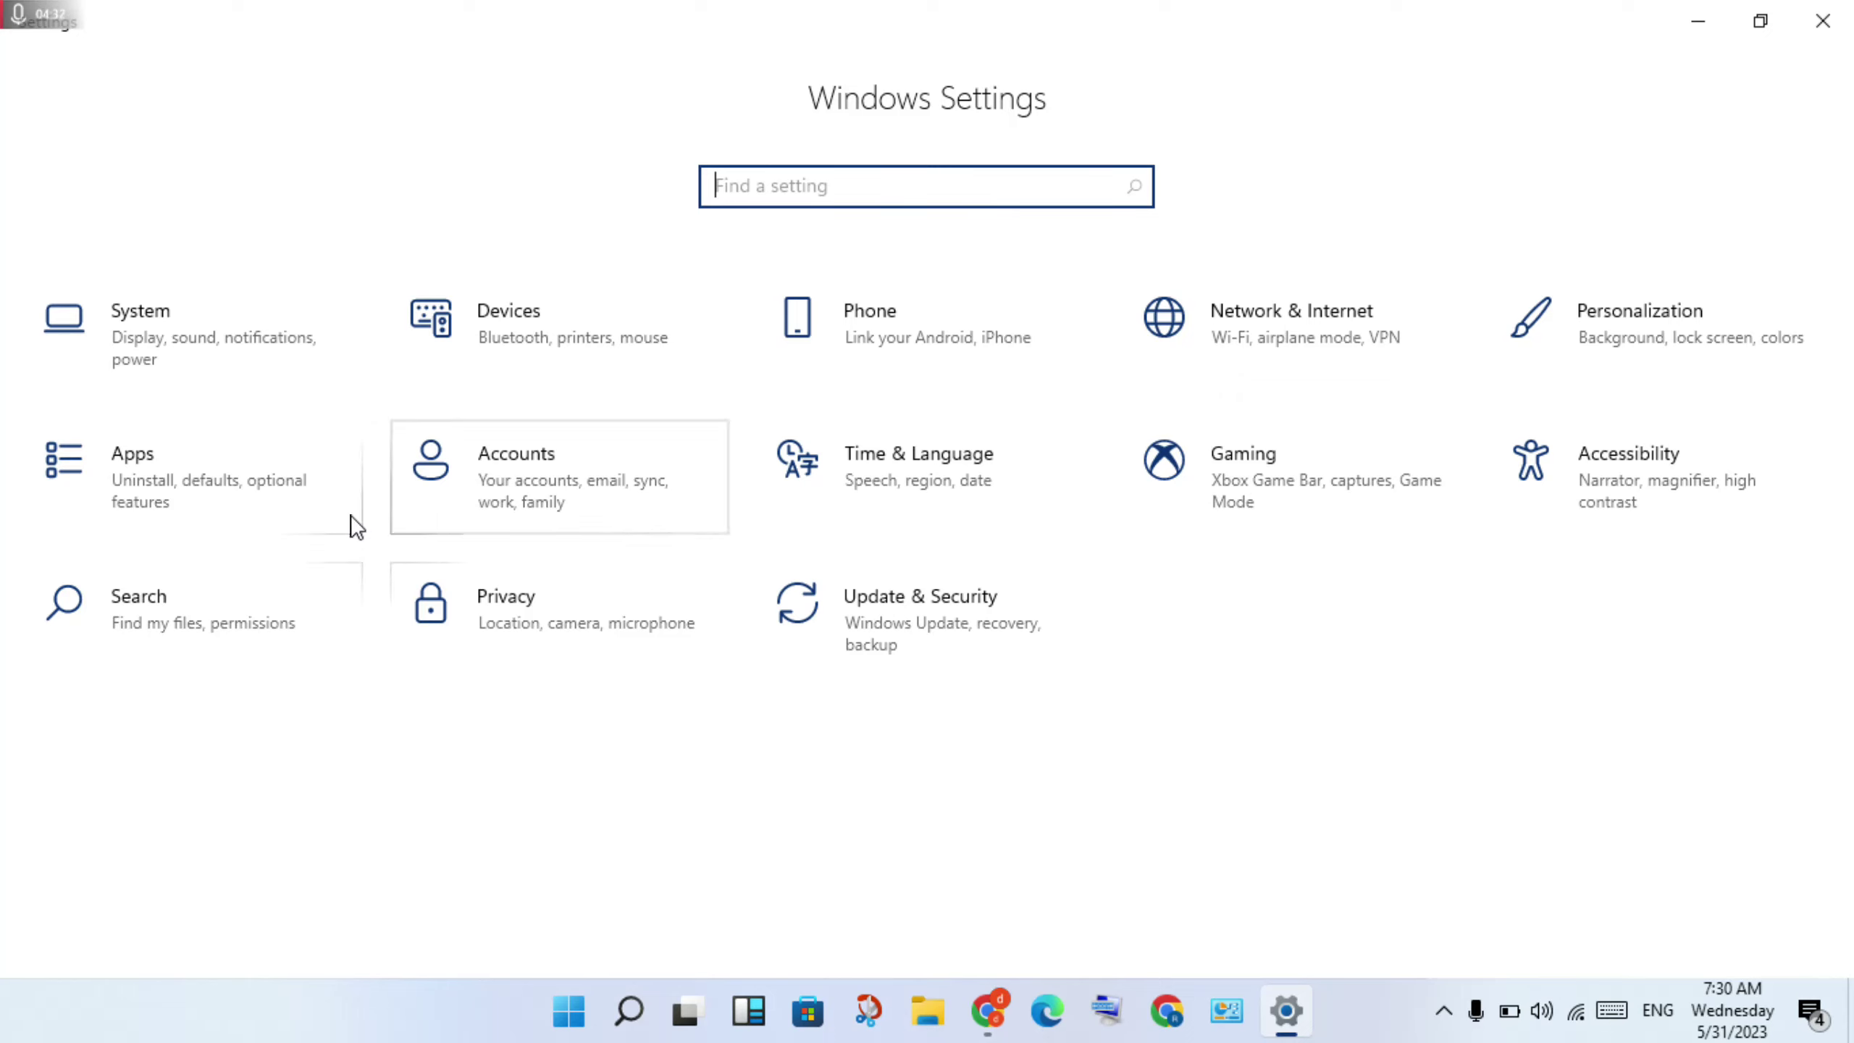
Step: Open the Graphics settings page from the system display settings and bring up its list of apps
left_click(268, 376)
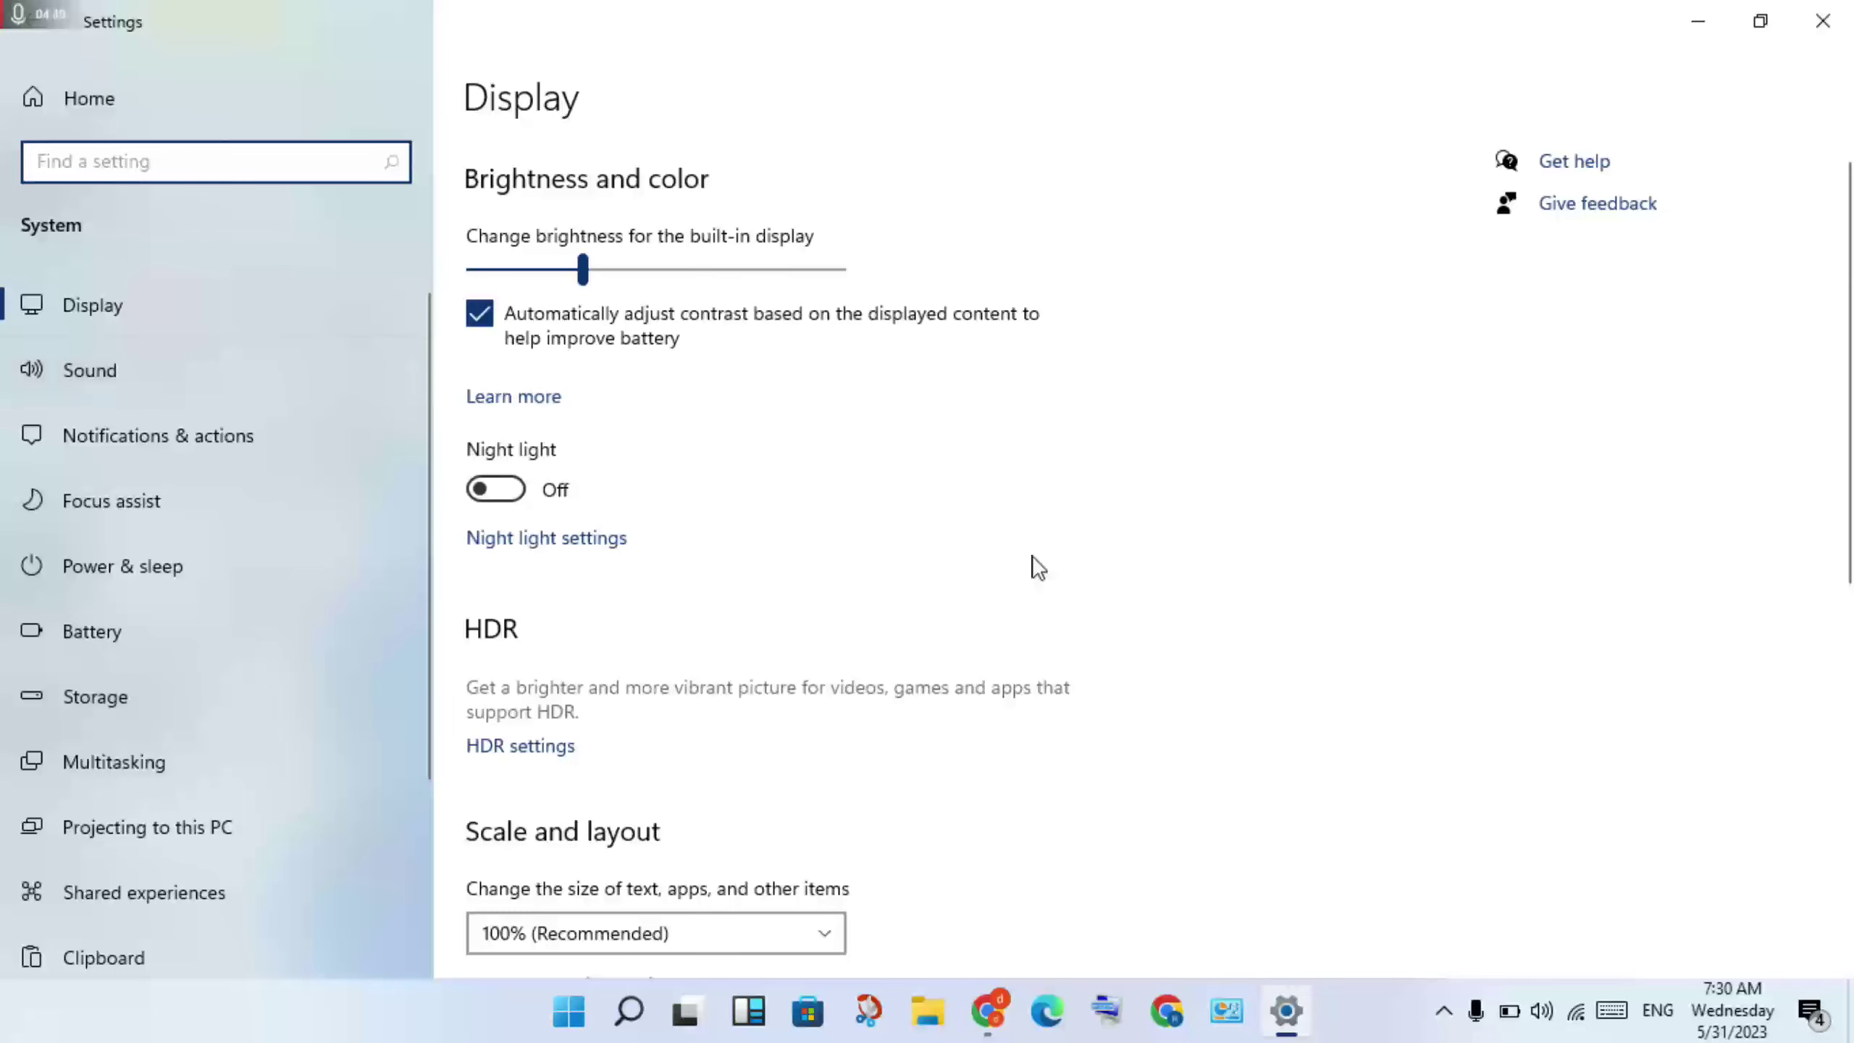
scroll(1171, 633, "down", 10)
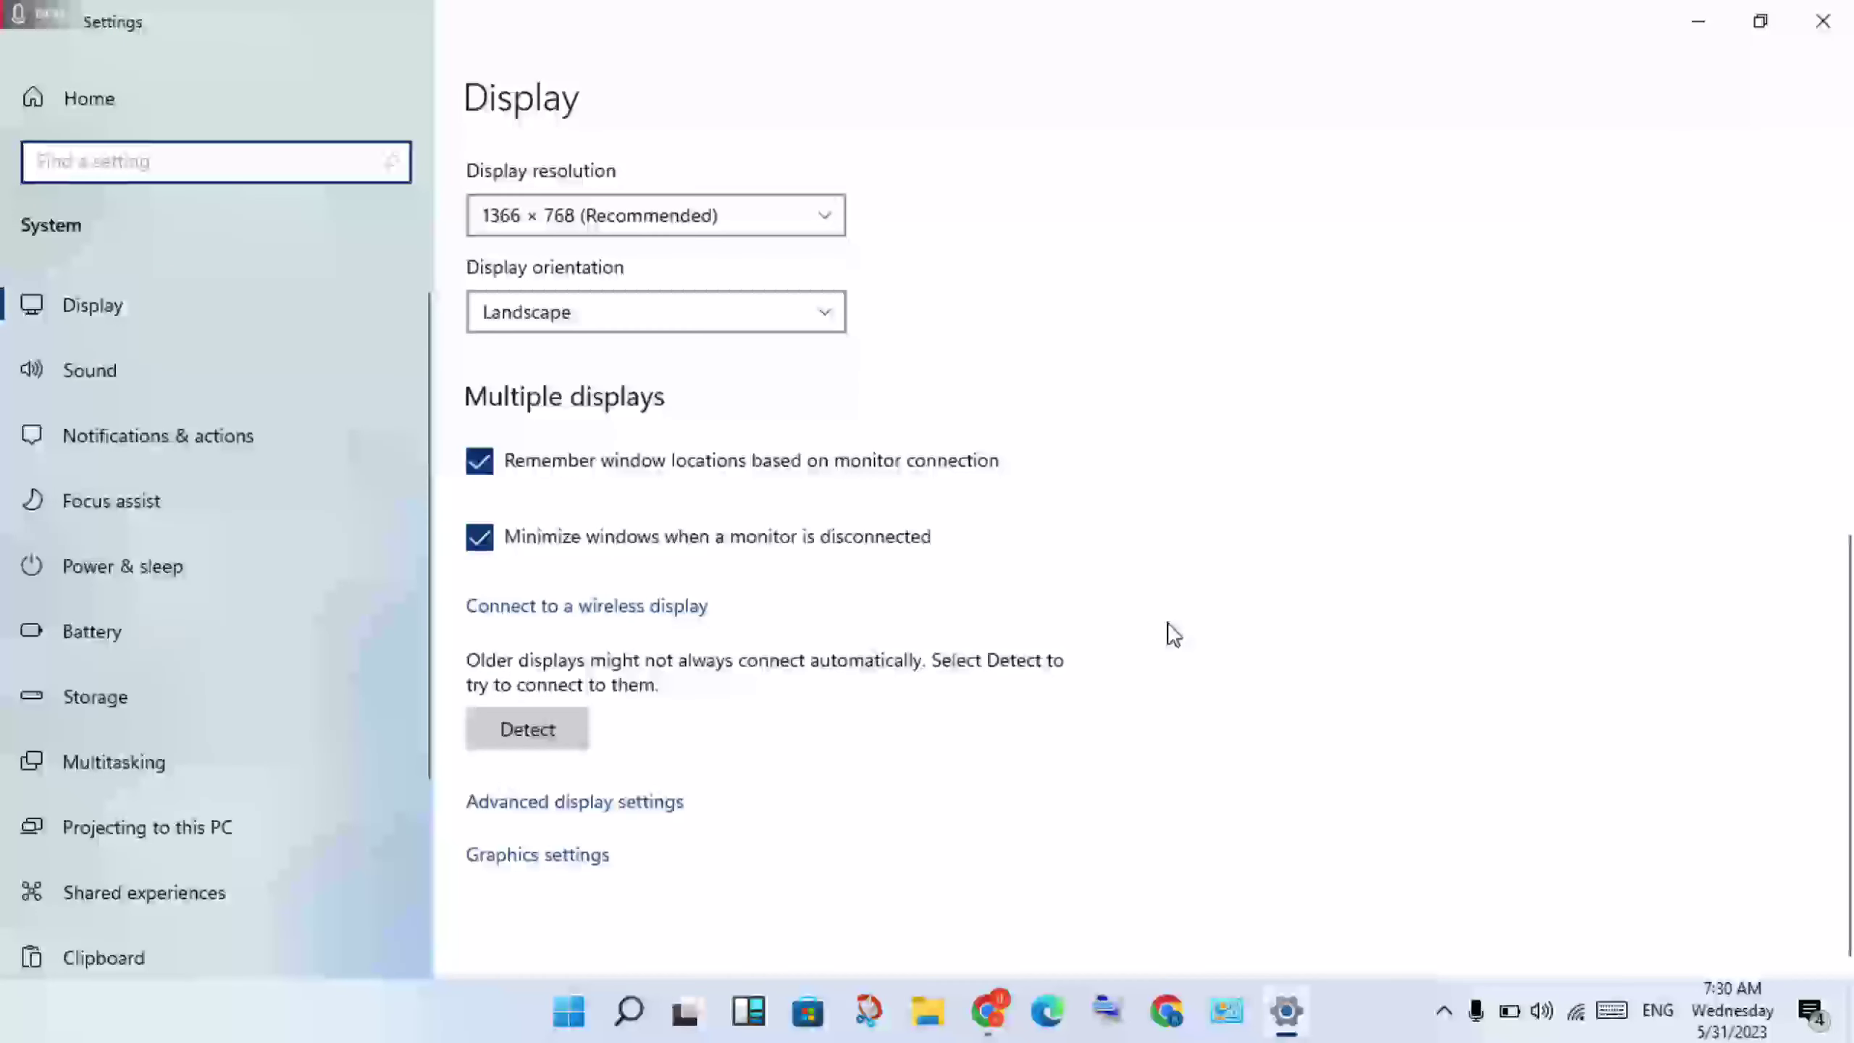
left_click(543, 857)
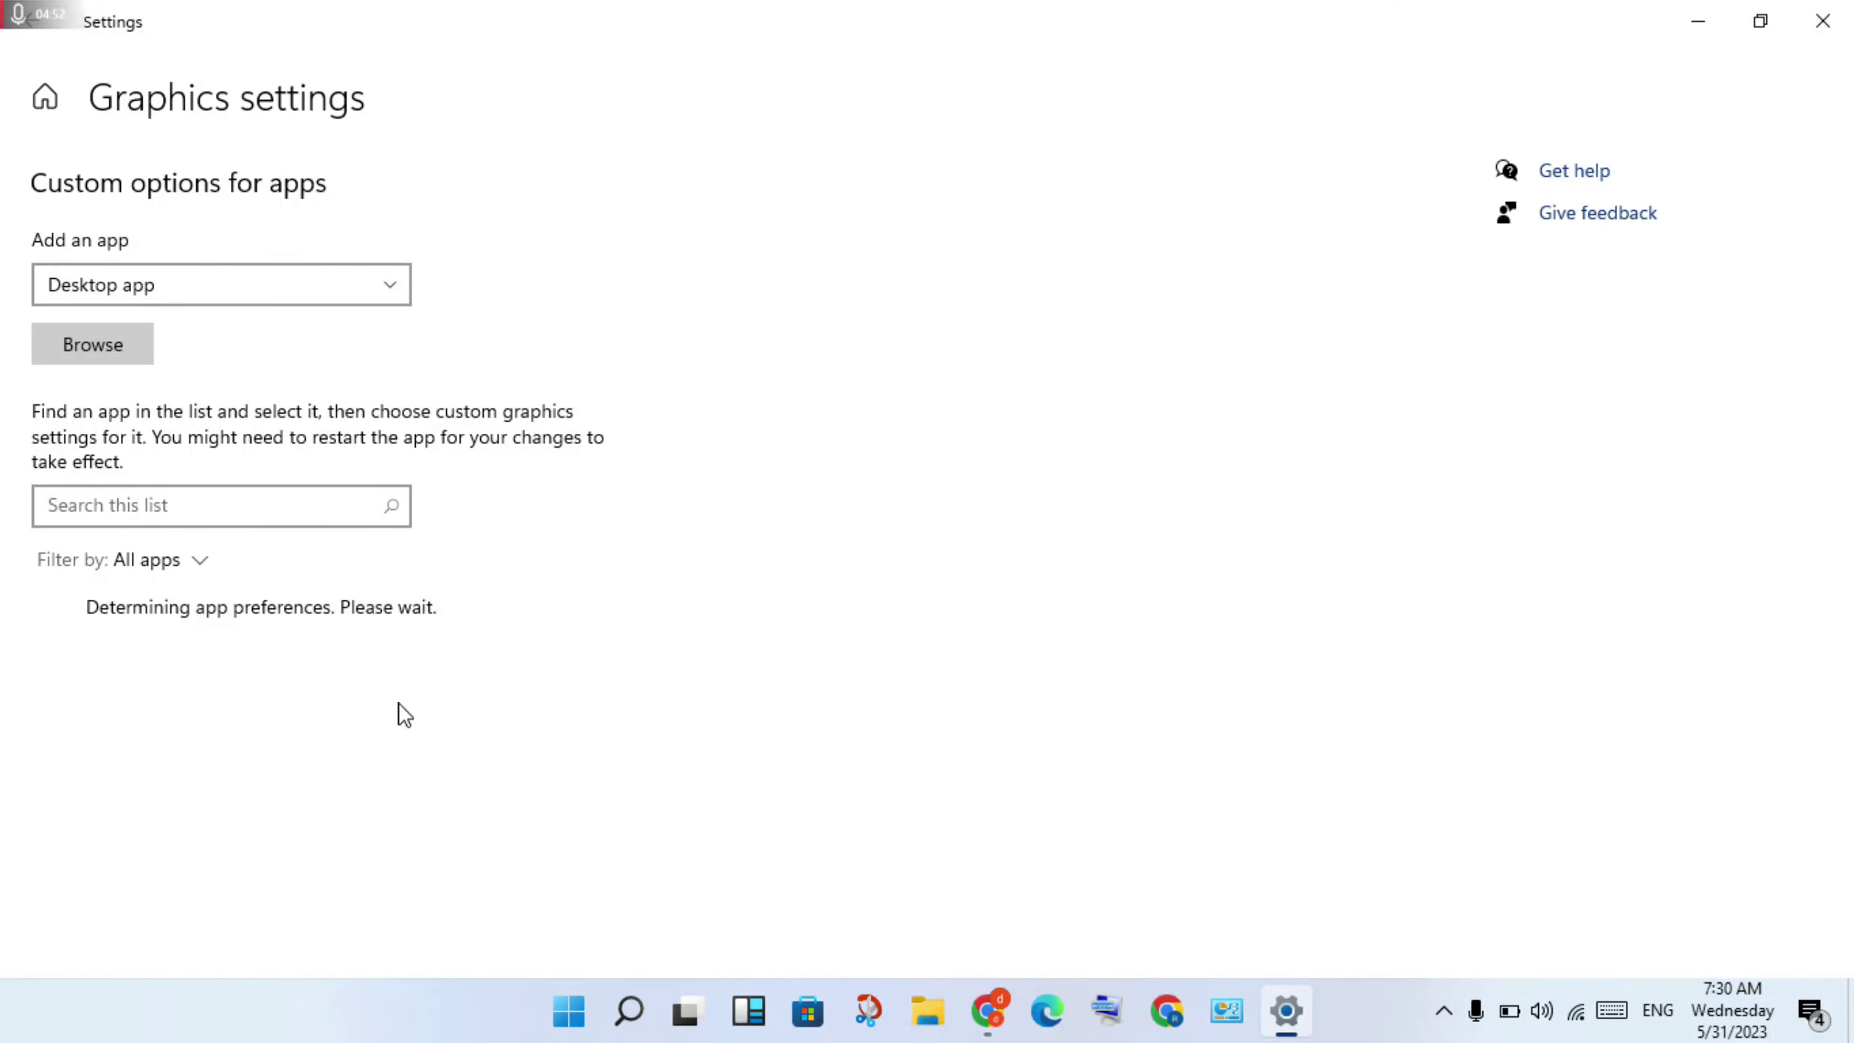
scroll(624, 705, "down", 5)
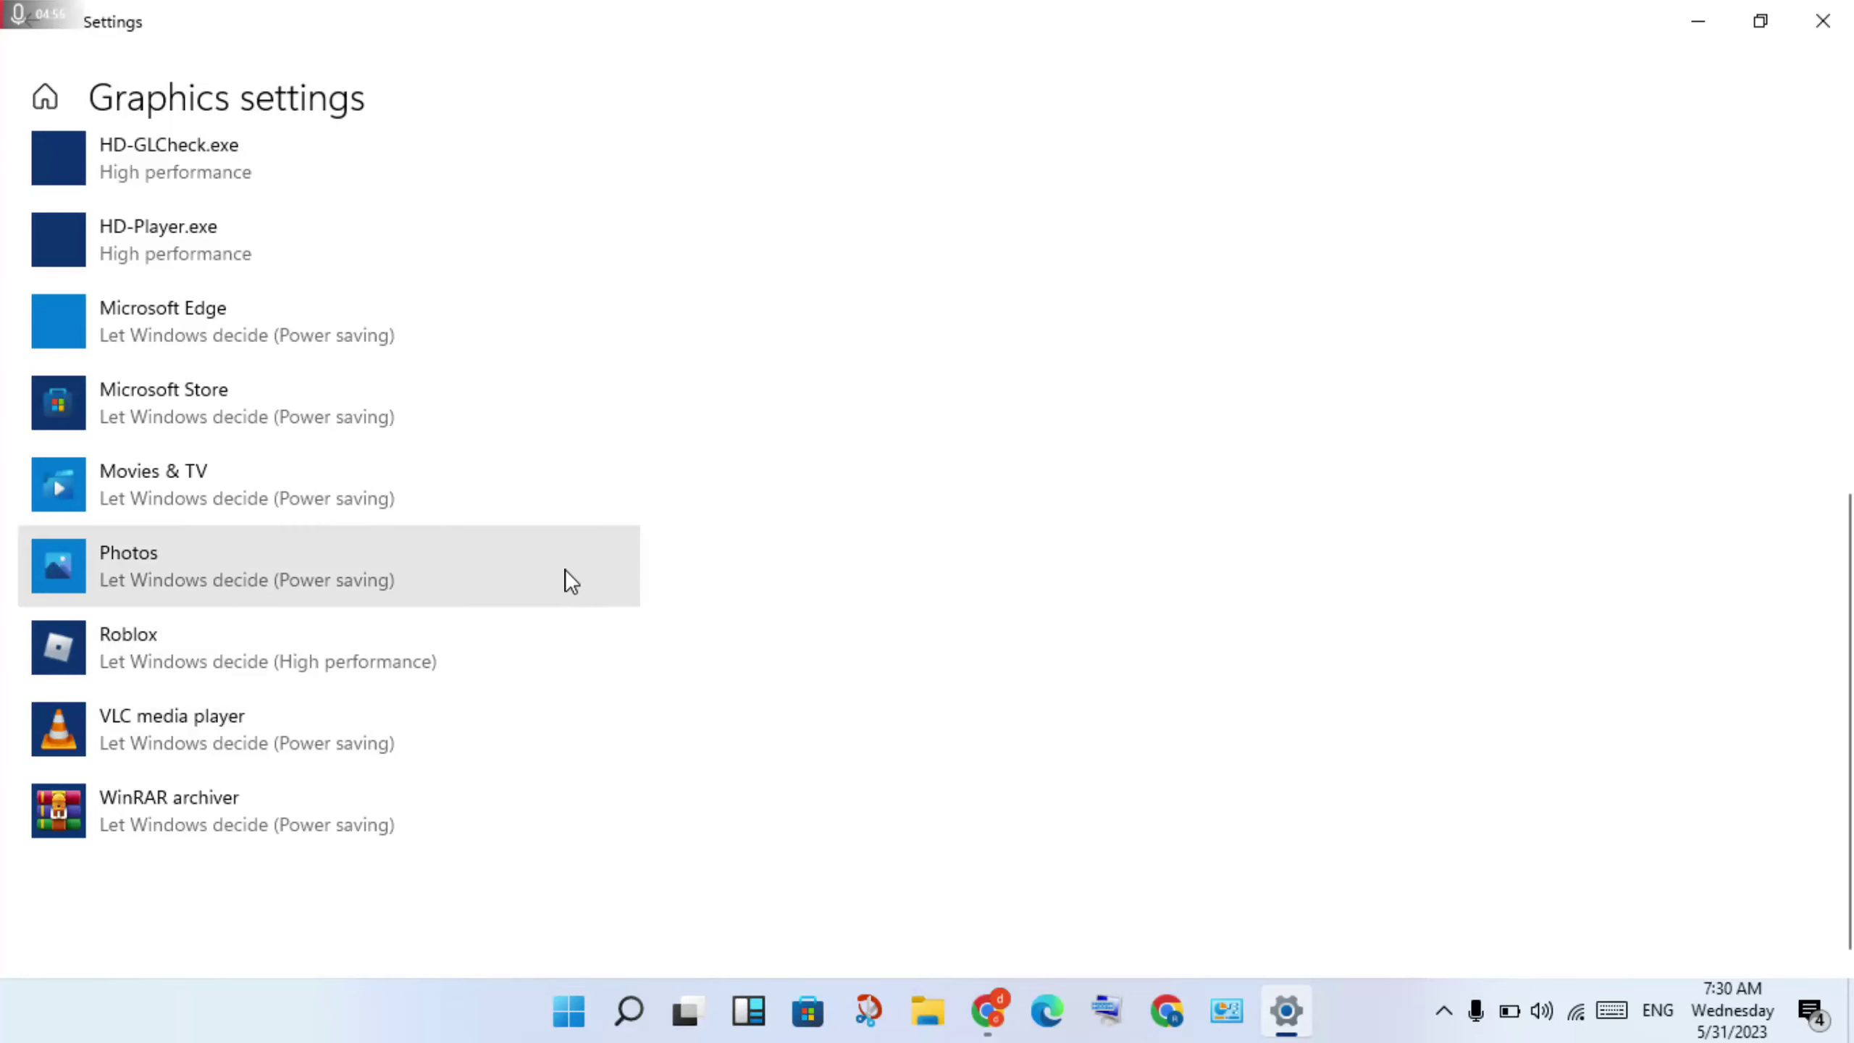
Step: Open the file browser for adding a desktop app to the graphics settings and cancel it
scroll(566, 574, "up", 5)
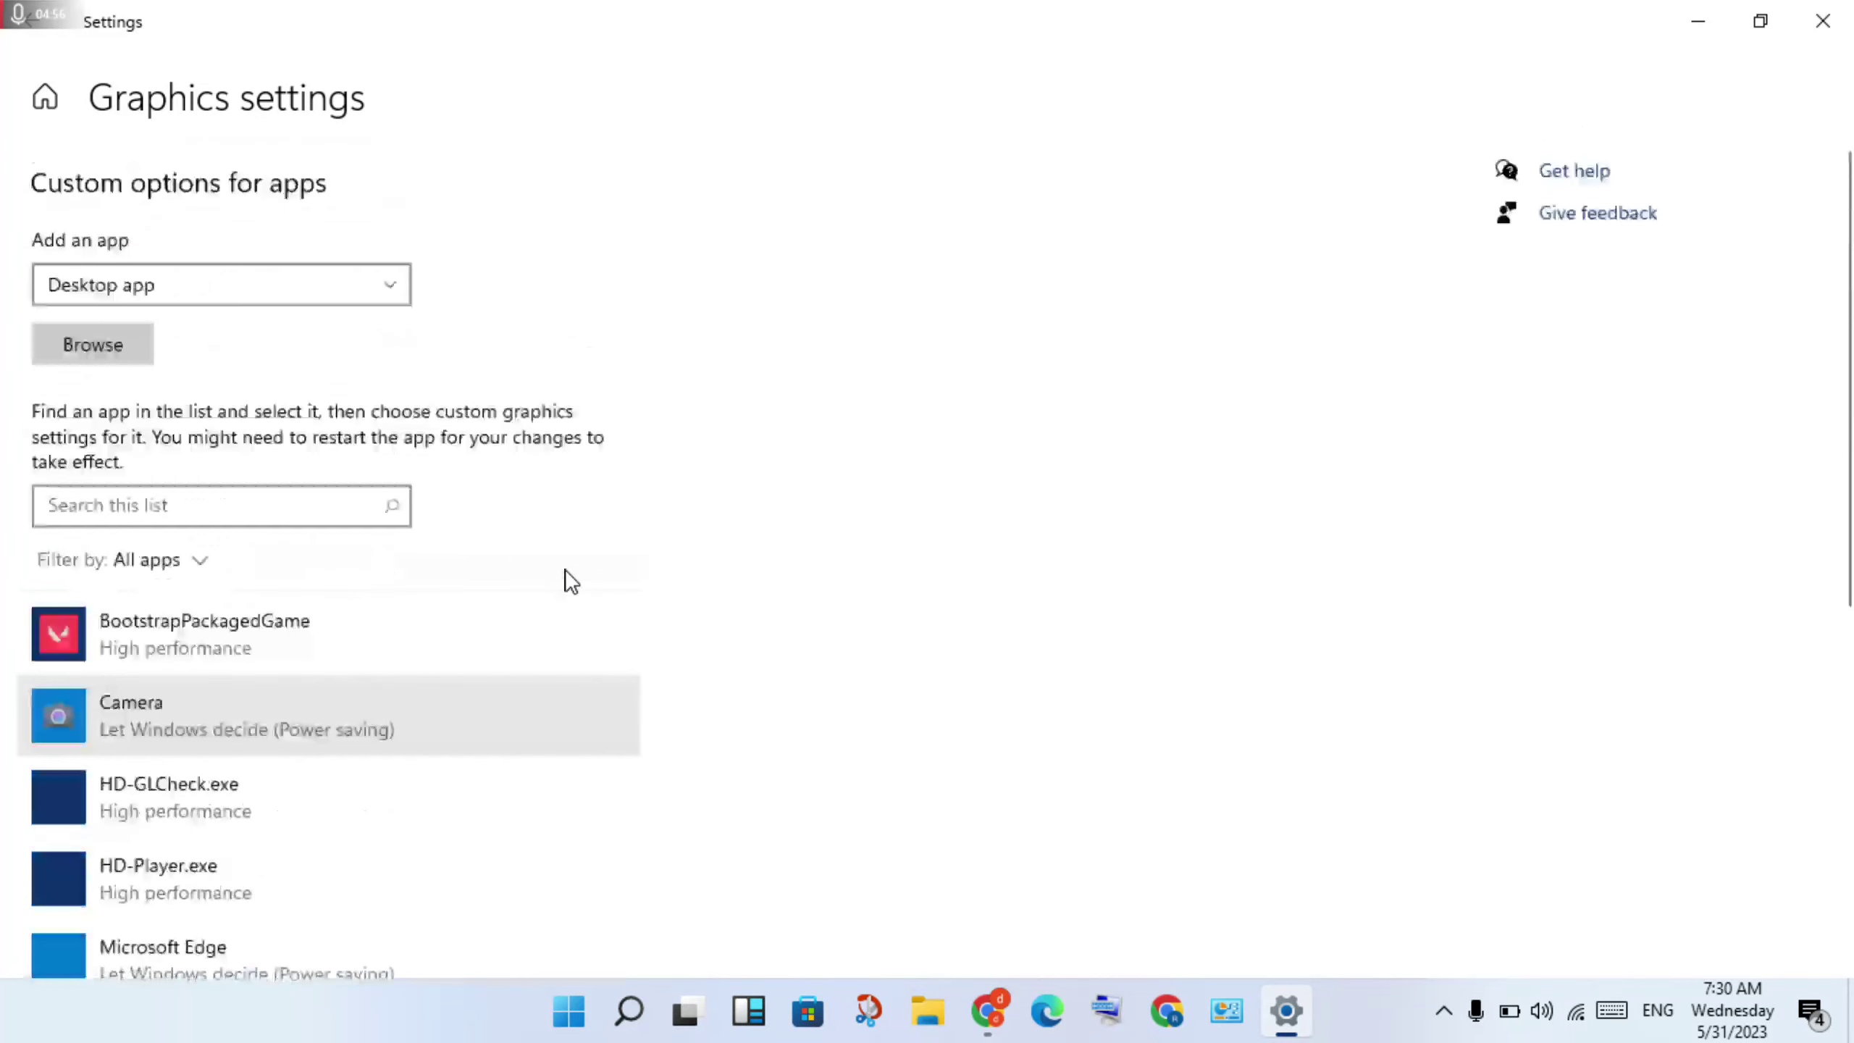
left_click(102, 348)
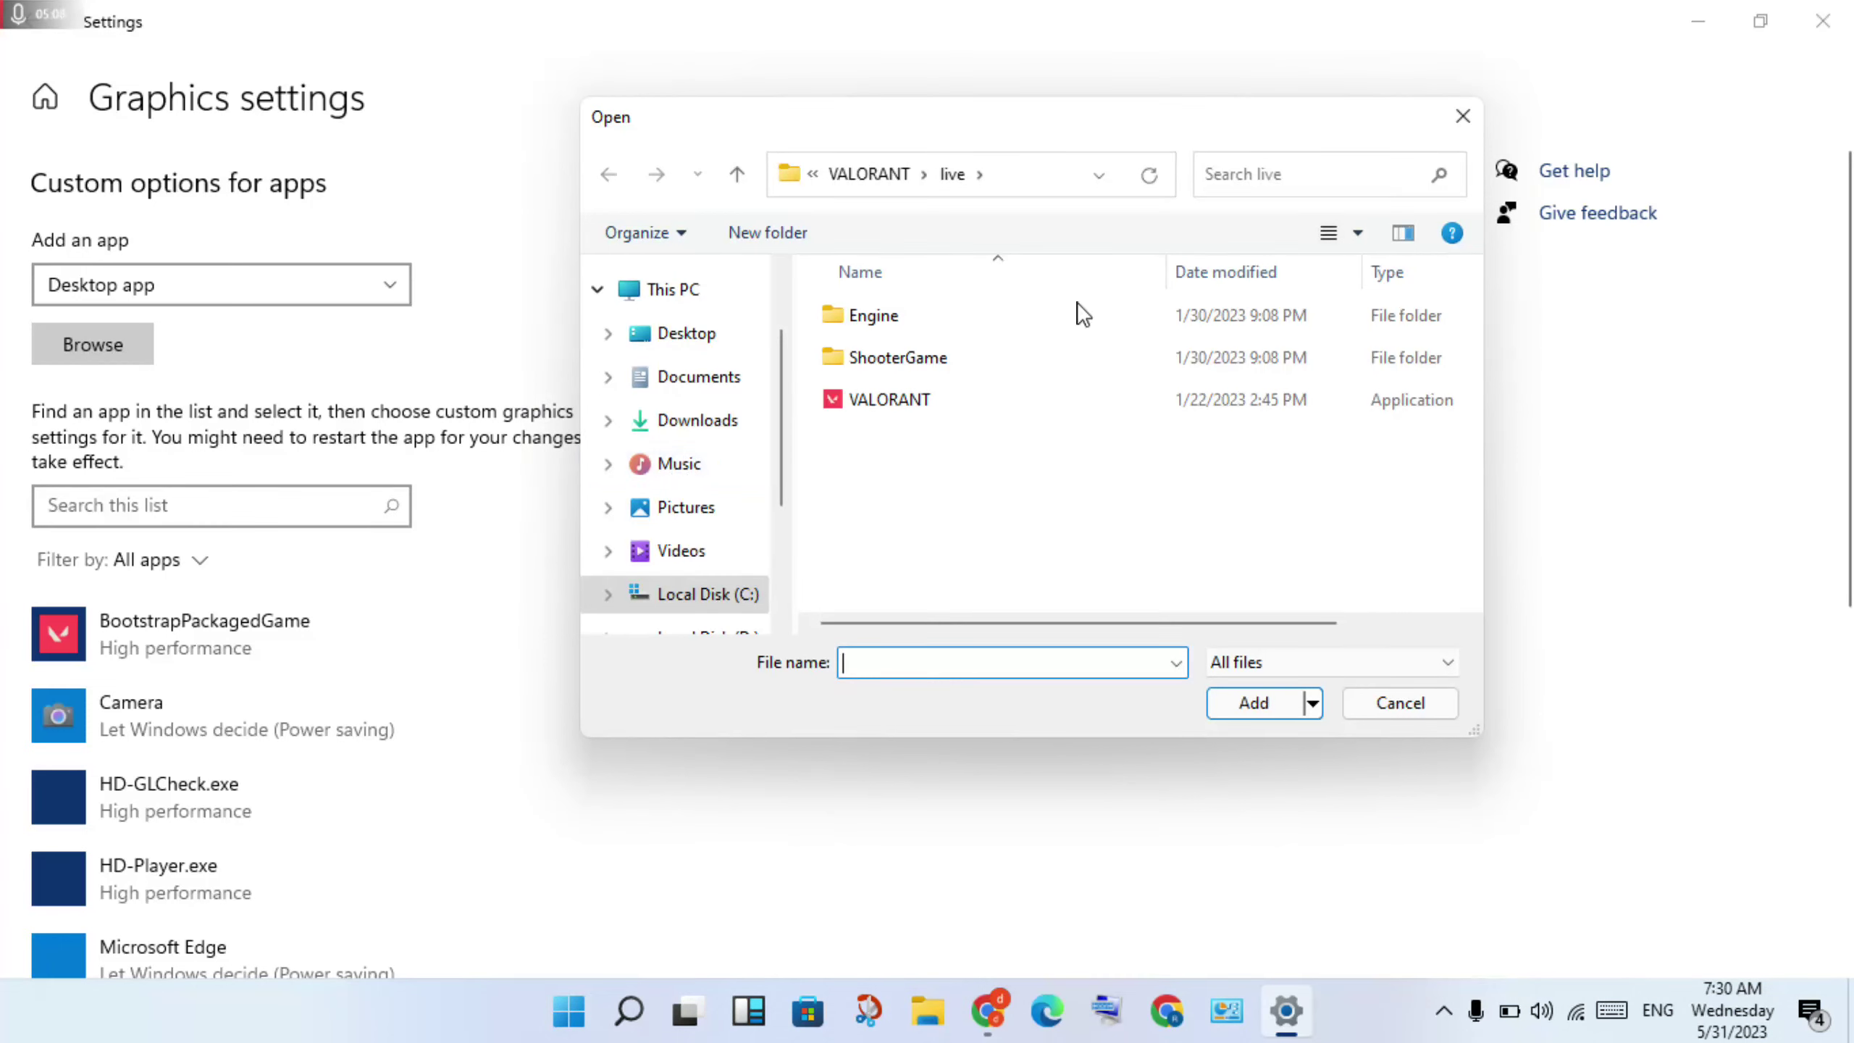
left_click(1399, 702)
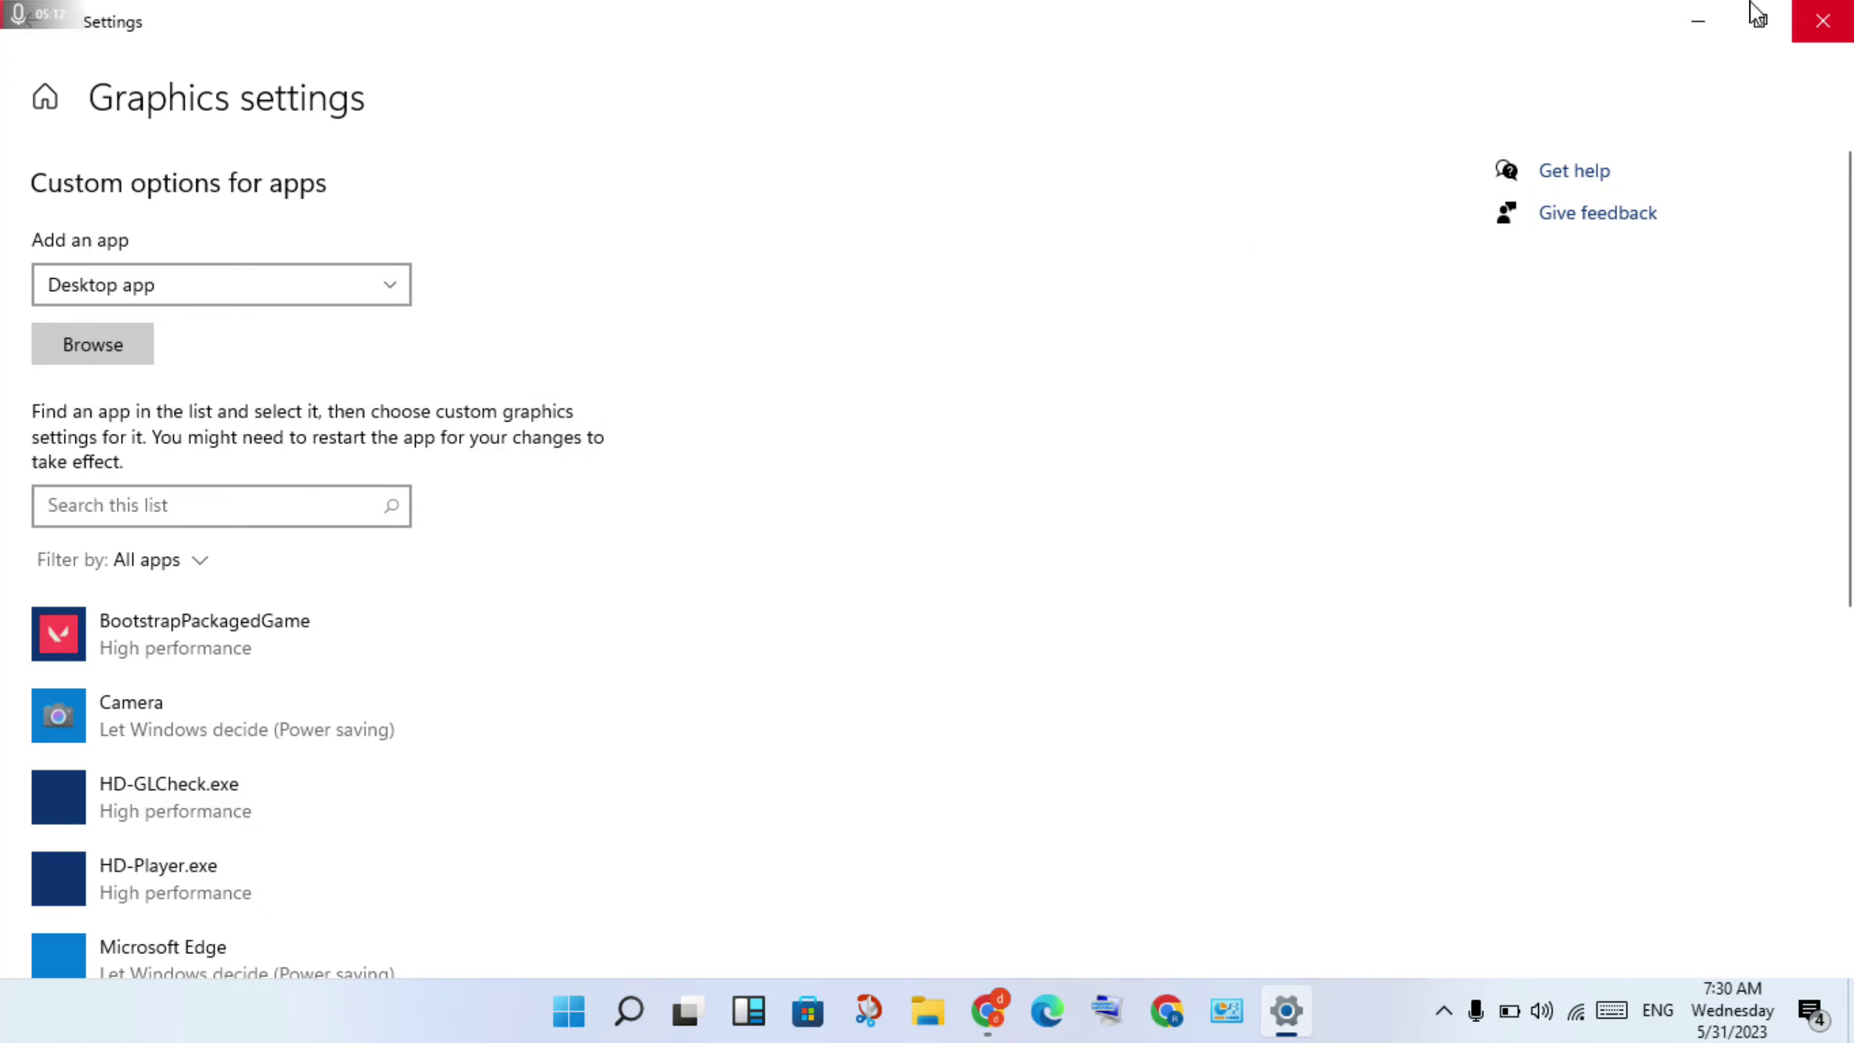
Step: Minimize Settings and check the context menu of the TLauncher installer on the desktop, dismissing it without choosing anything
key("super+Down")
left_click(1685, 45)
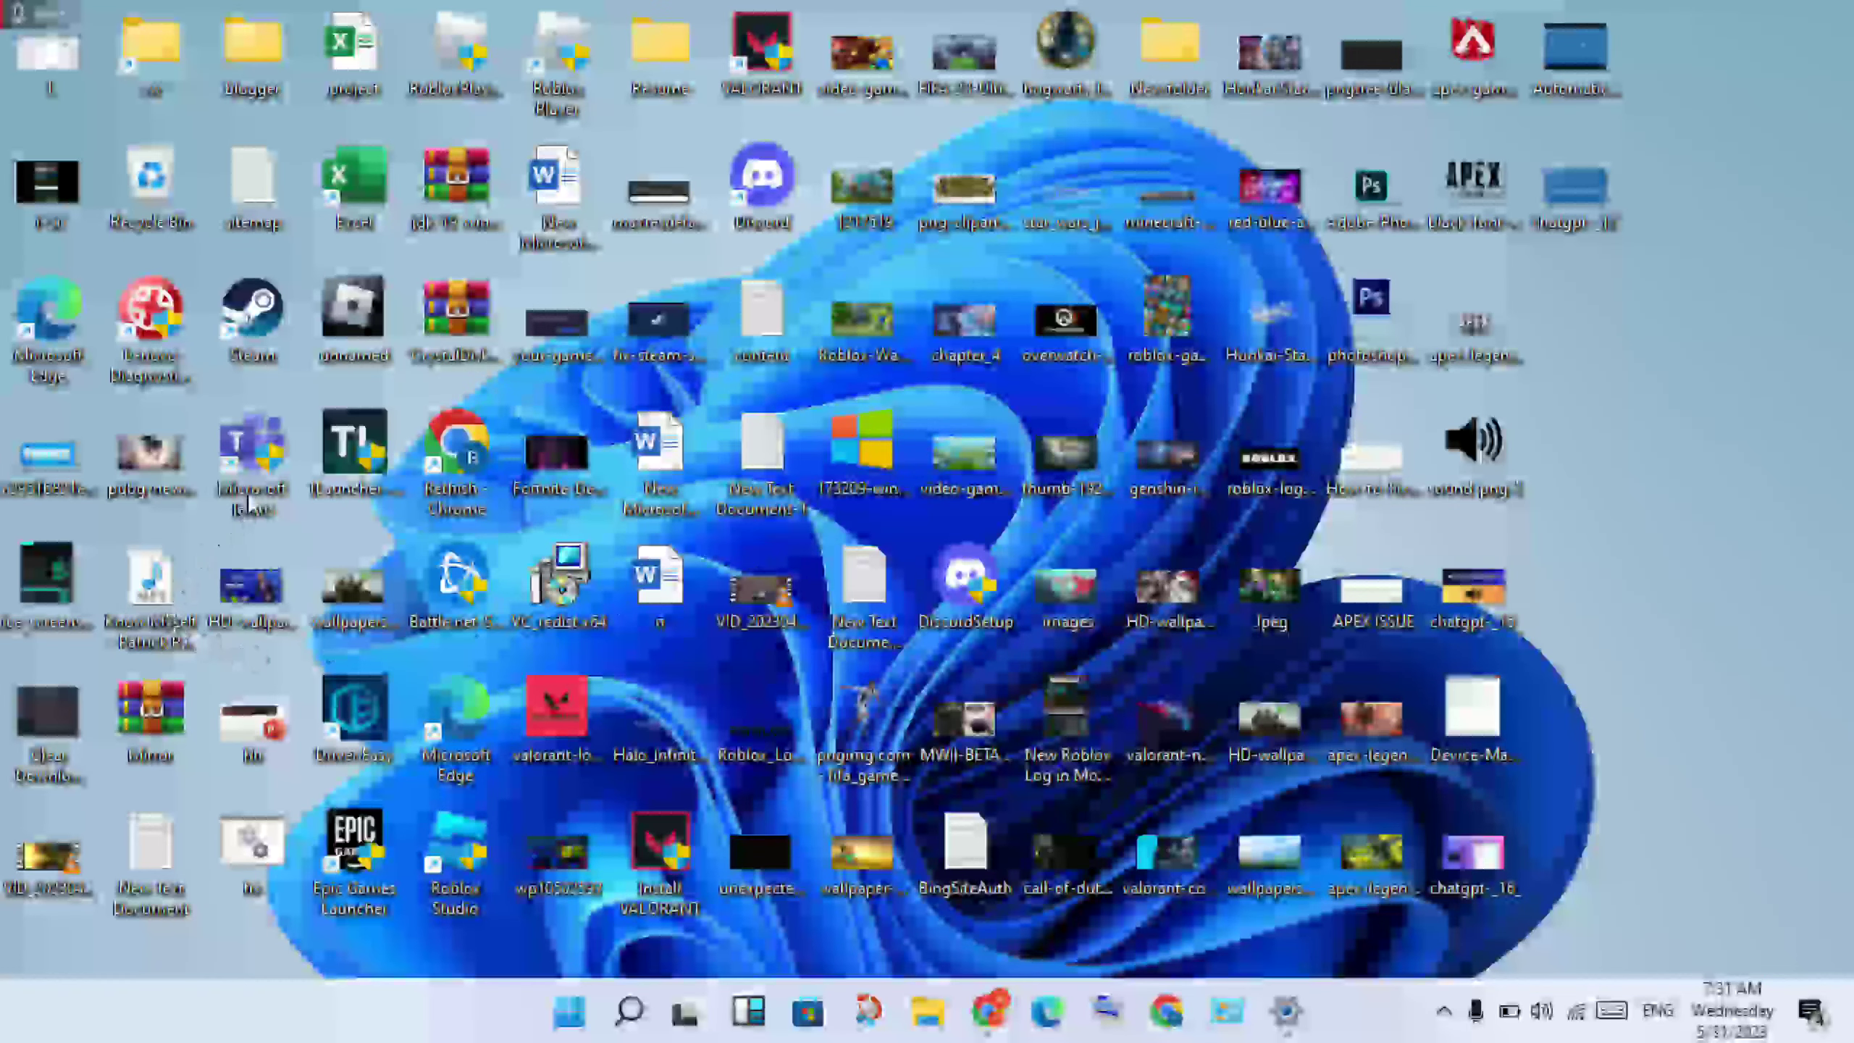
right_click(347, 443)
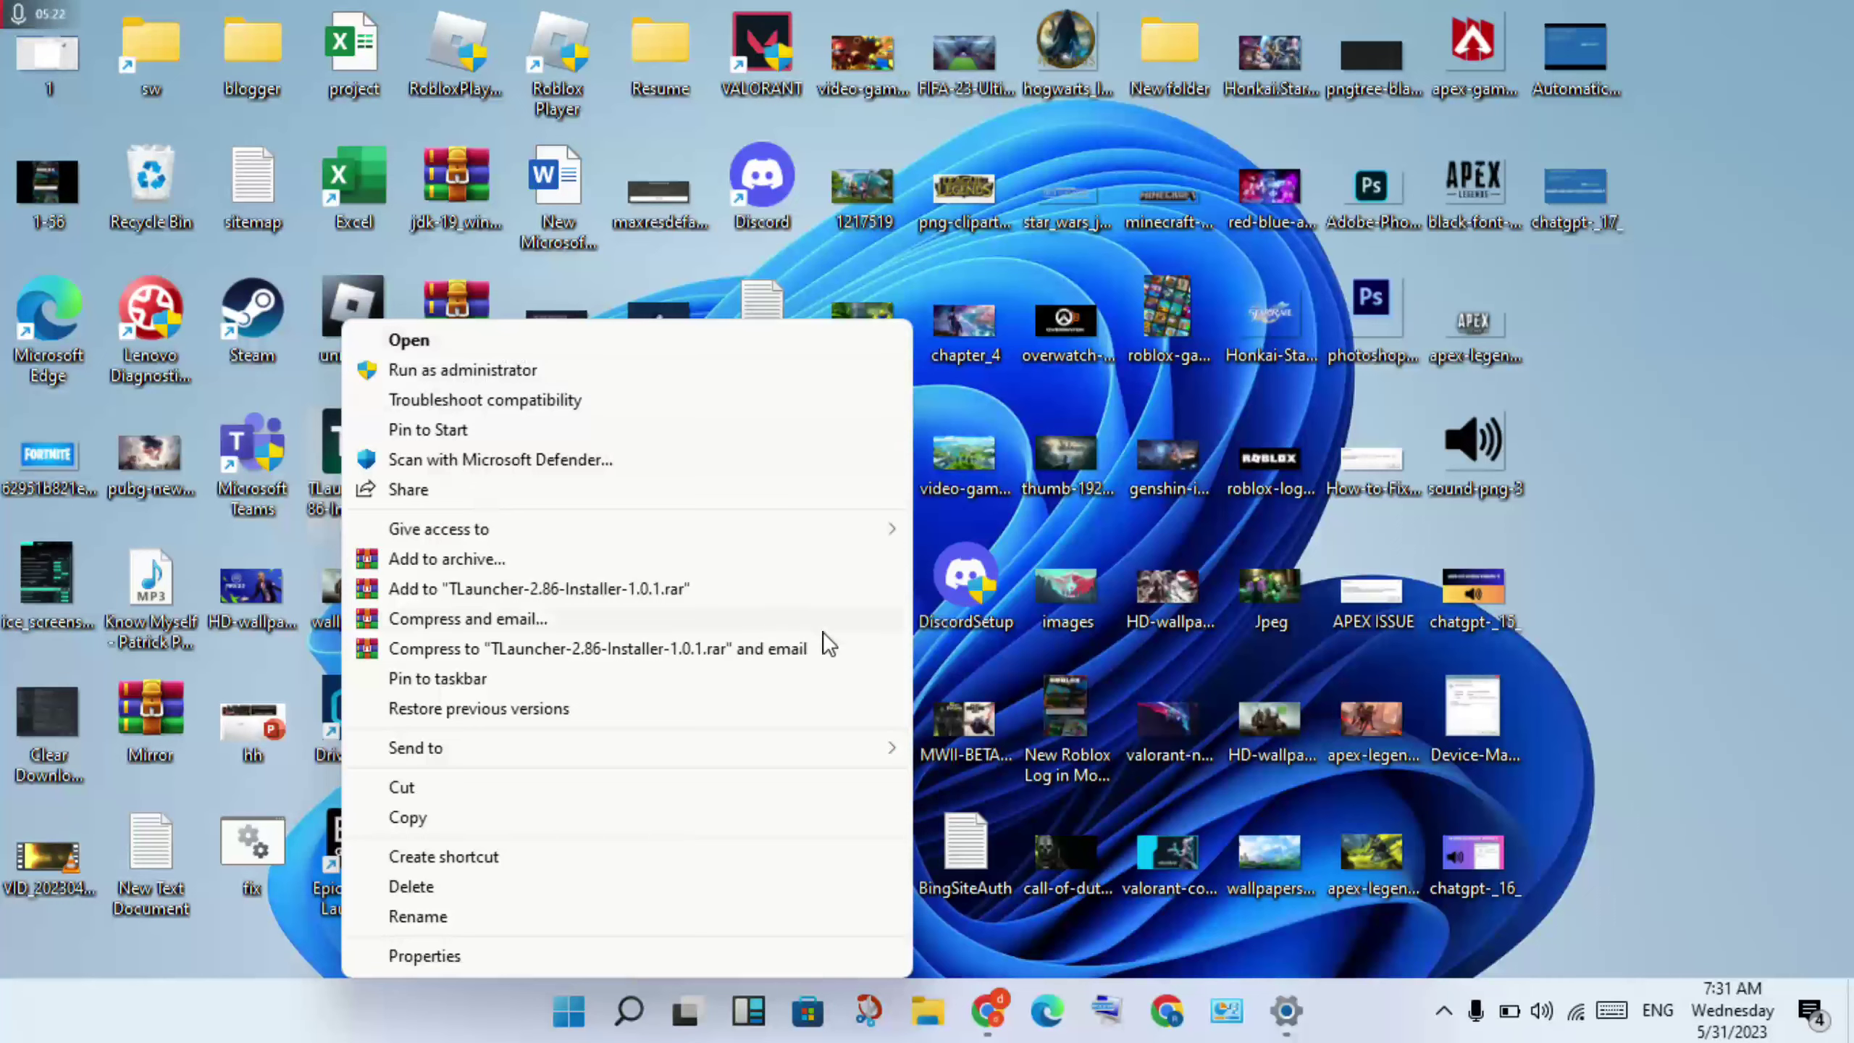
left_click(1583, 662)
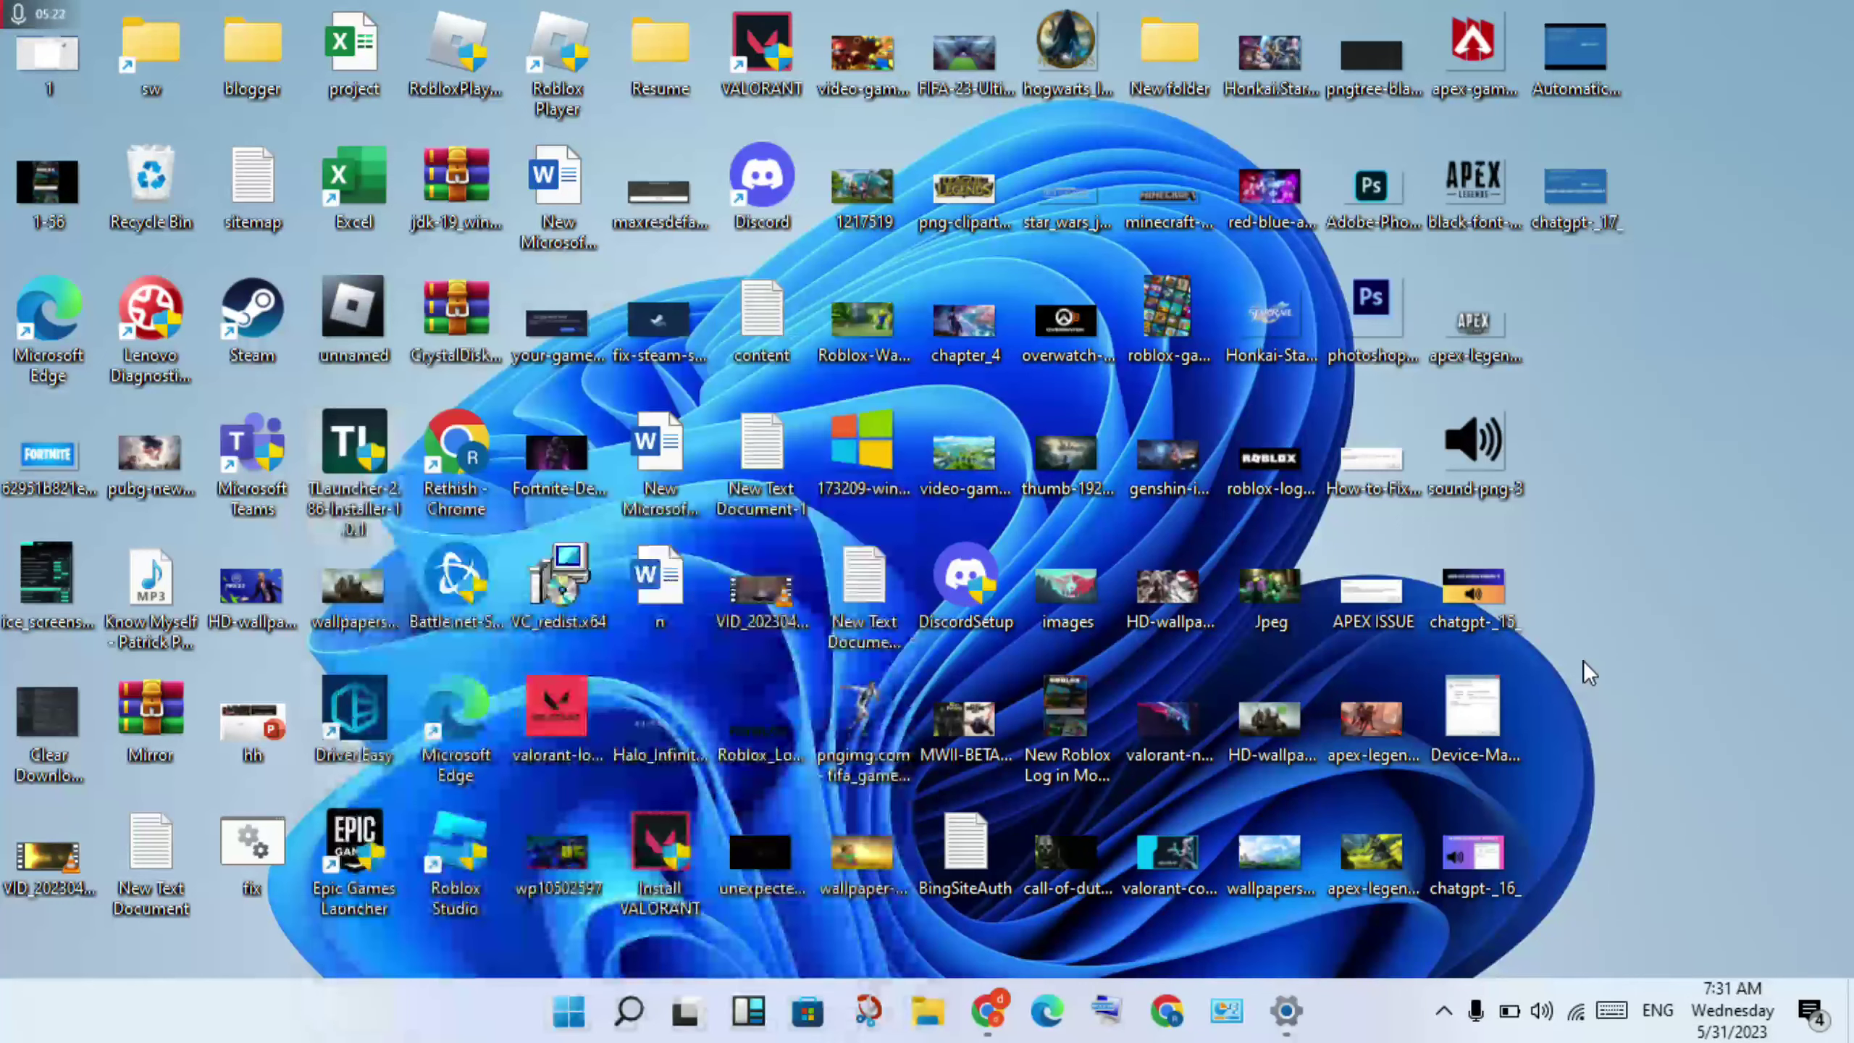
right_click(349, 508)
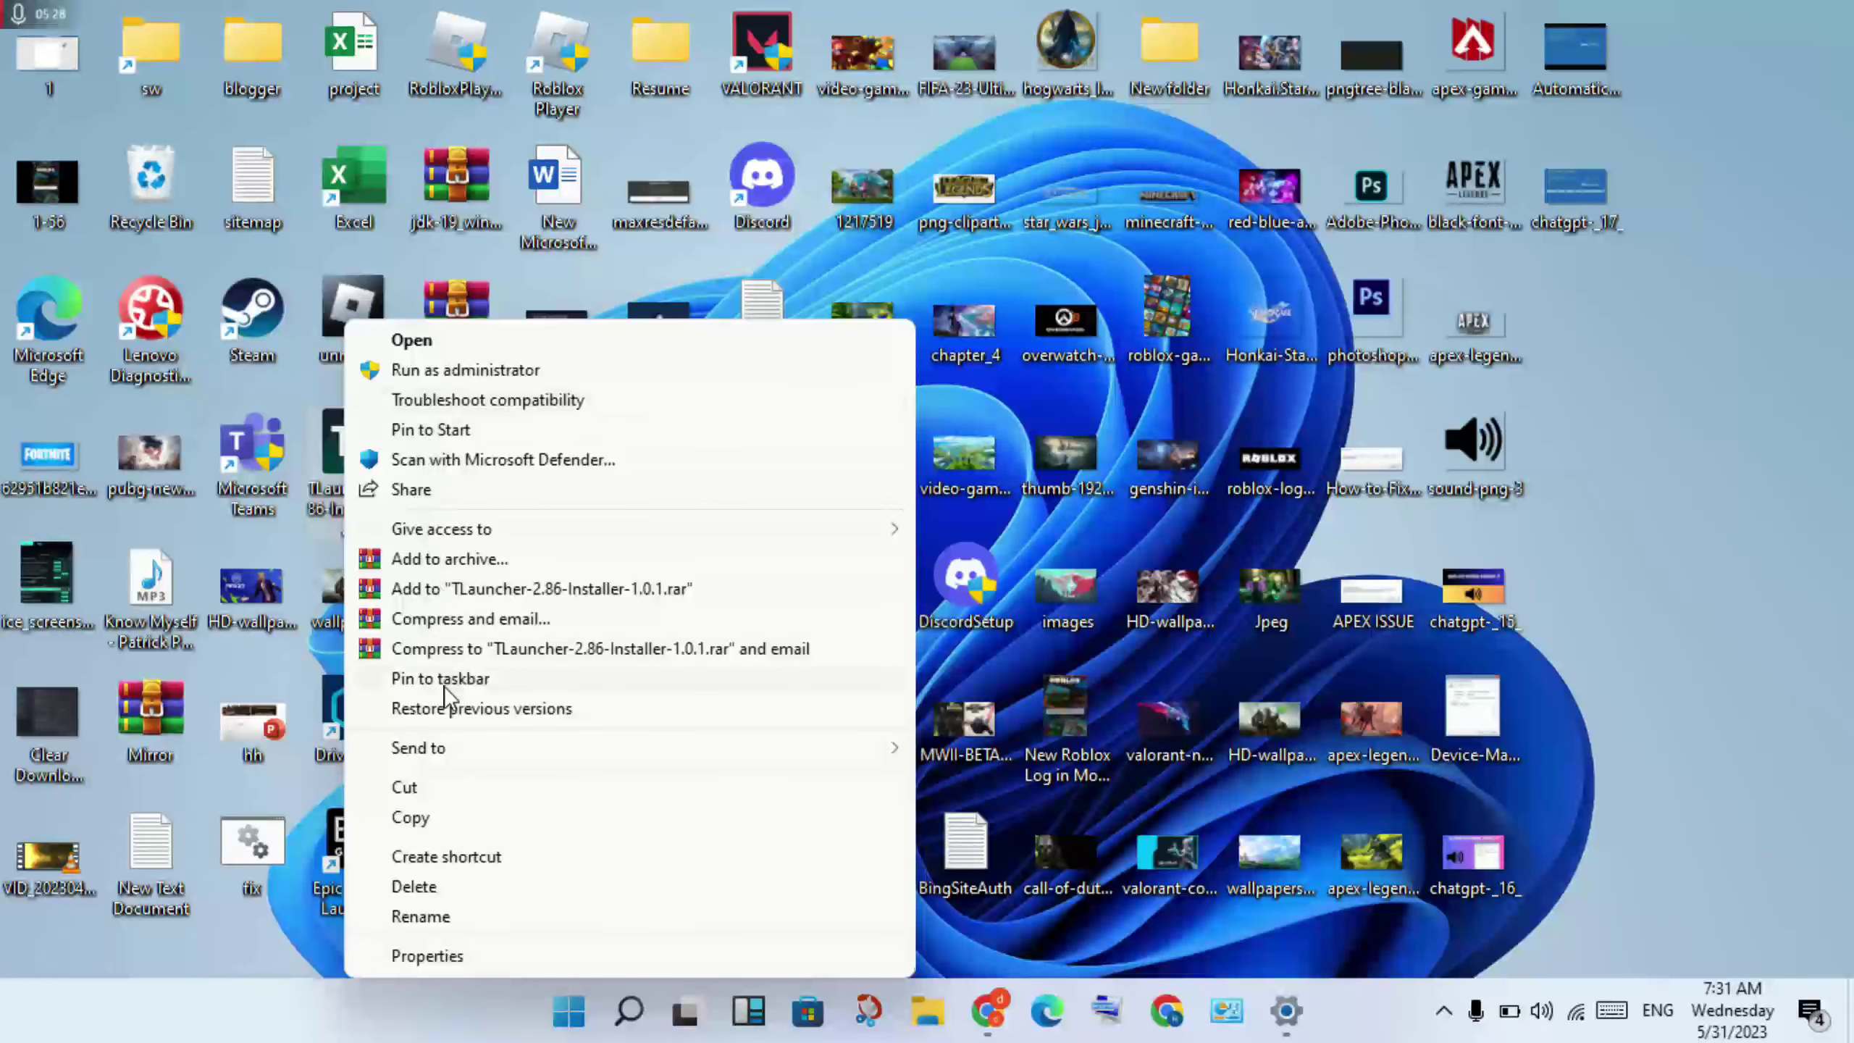
left_click(1773, 327)
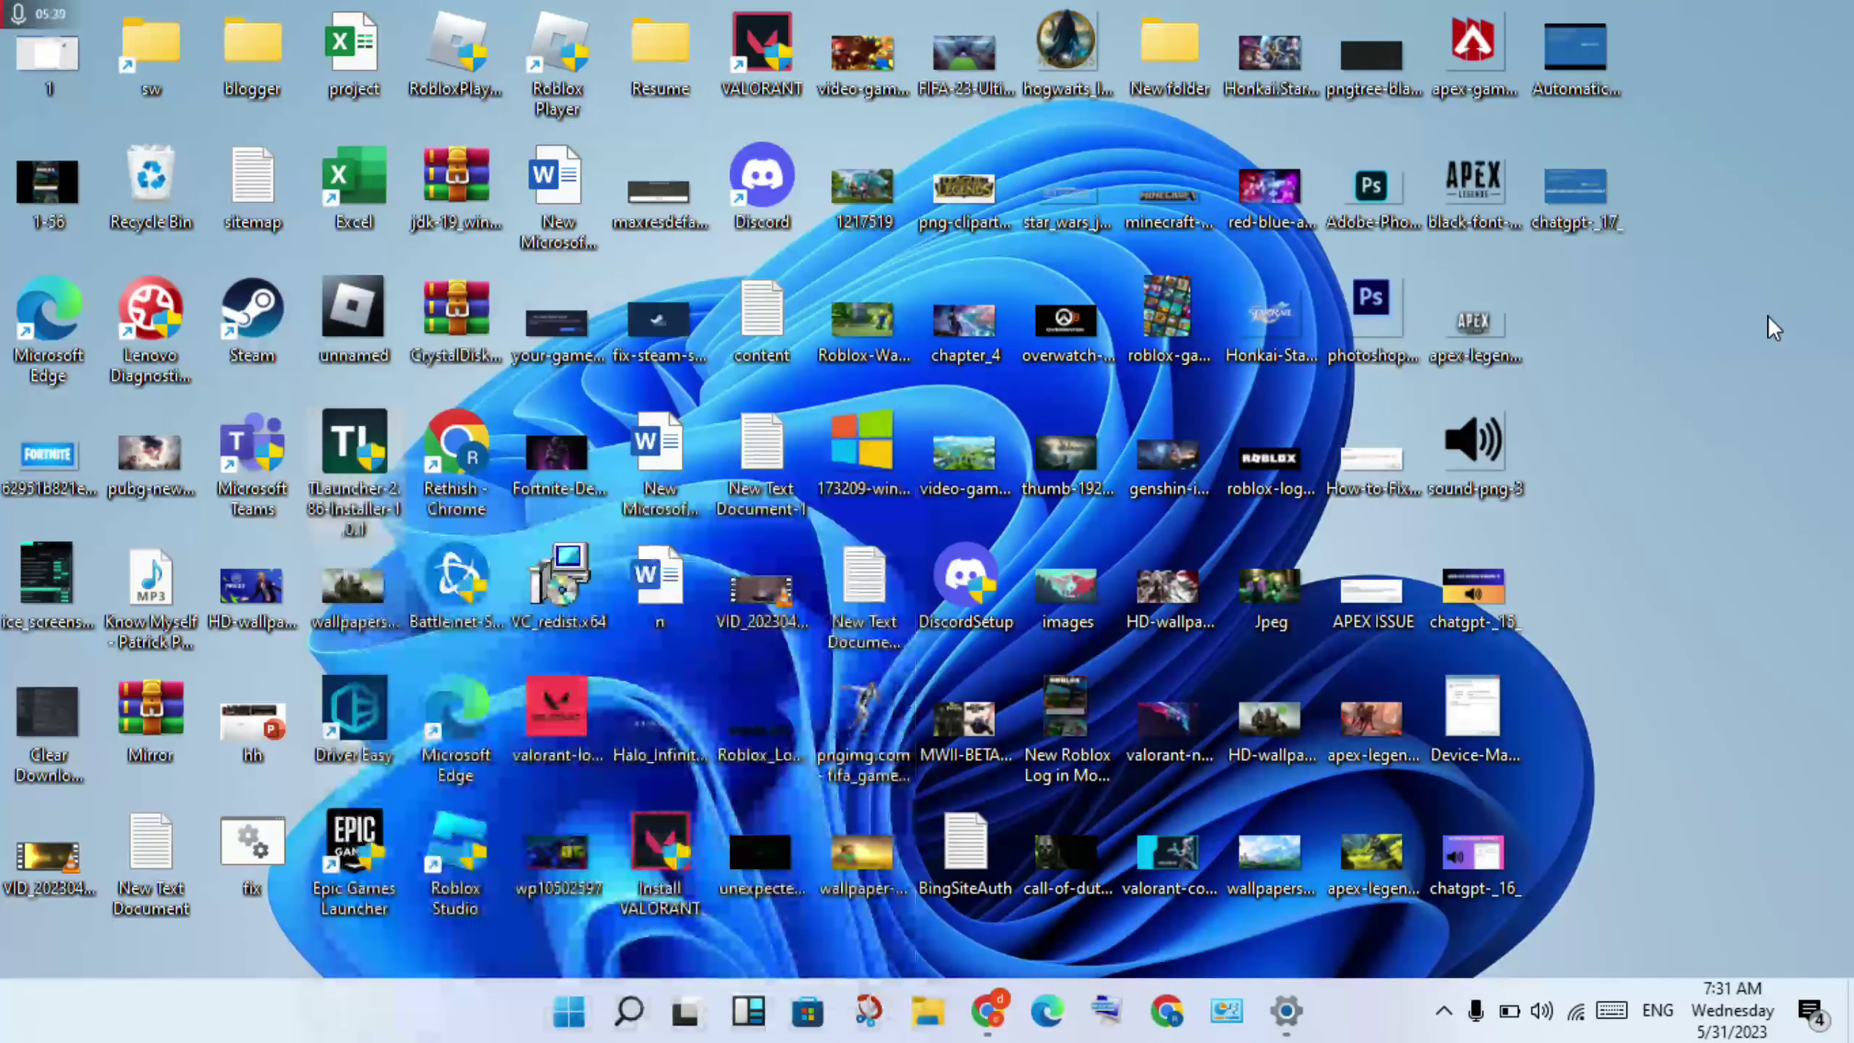
Step: Return to the Graphics settings, browse Program Files (x86) on Local Disk (C:) for a desktop app, and close the browser without adding one
left_click(1286, 1012)
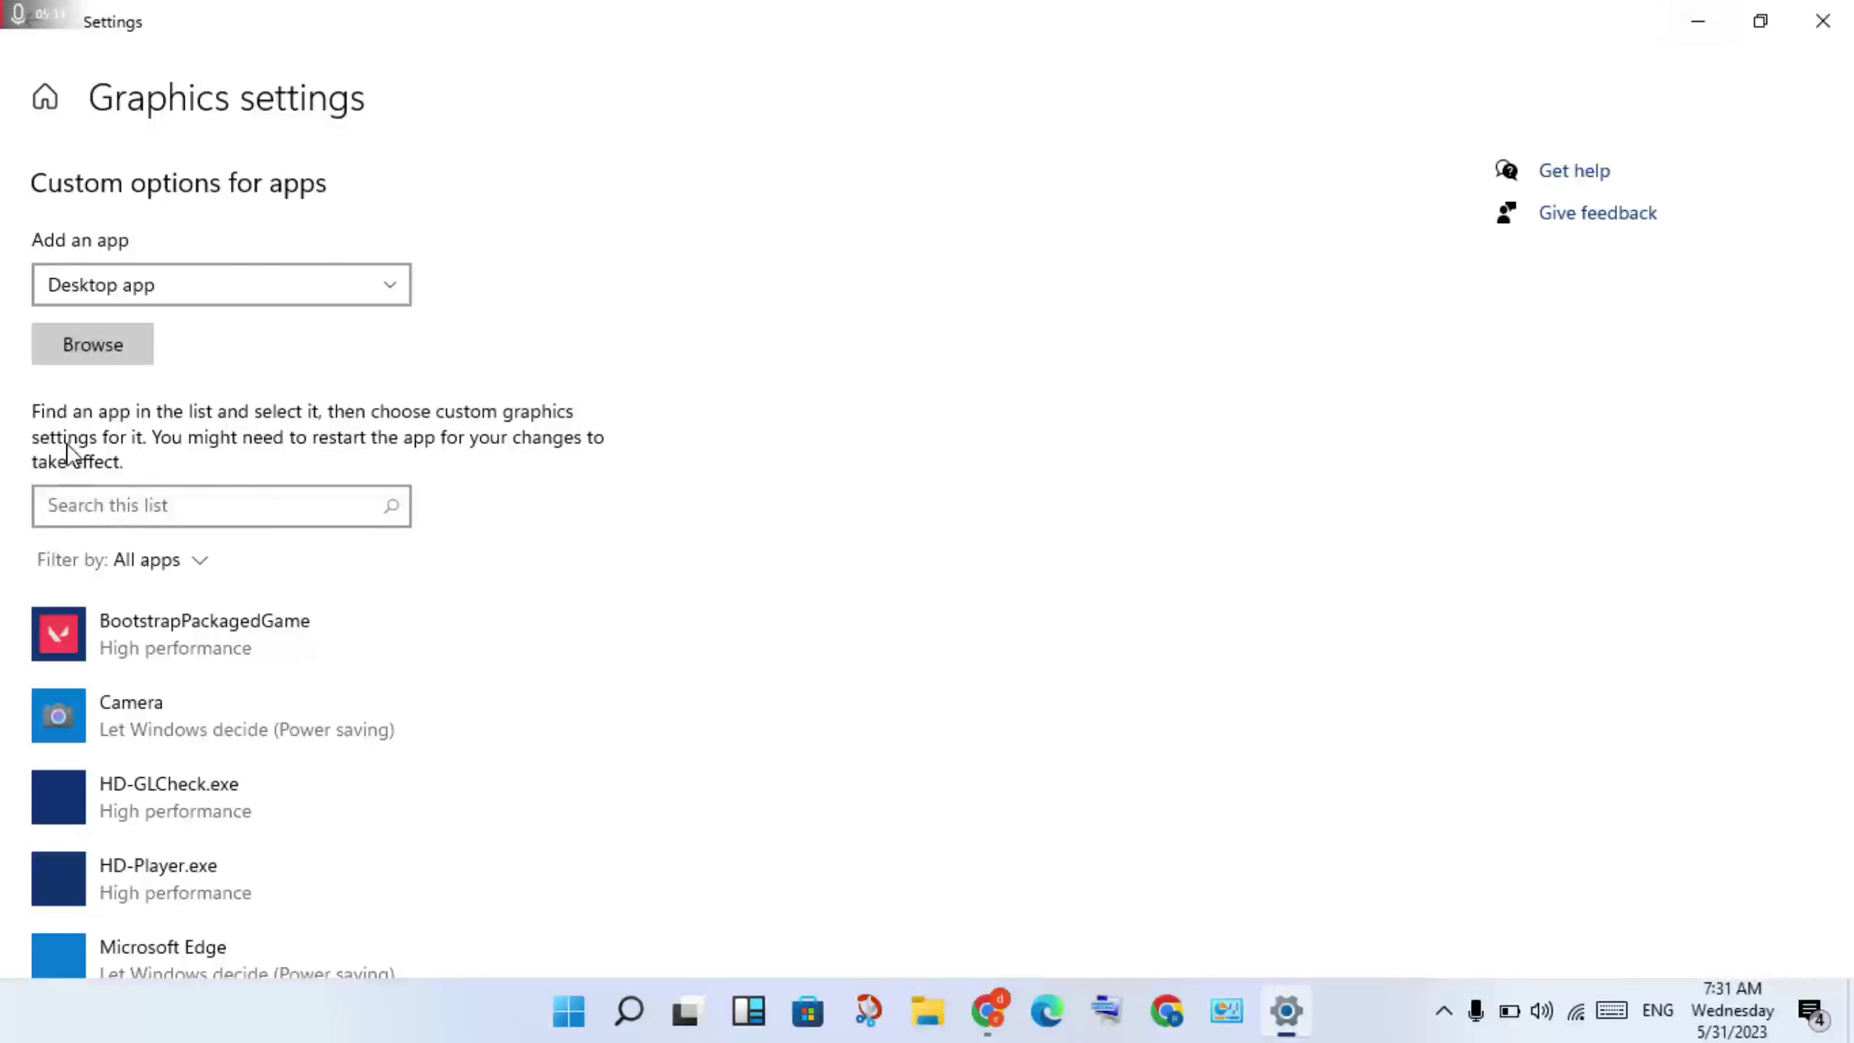
left_click(87, 356)
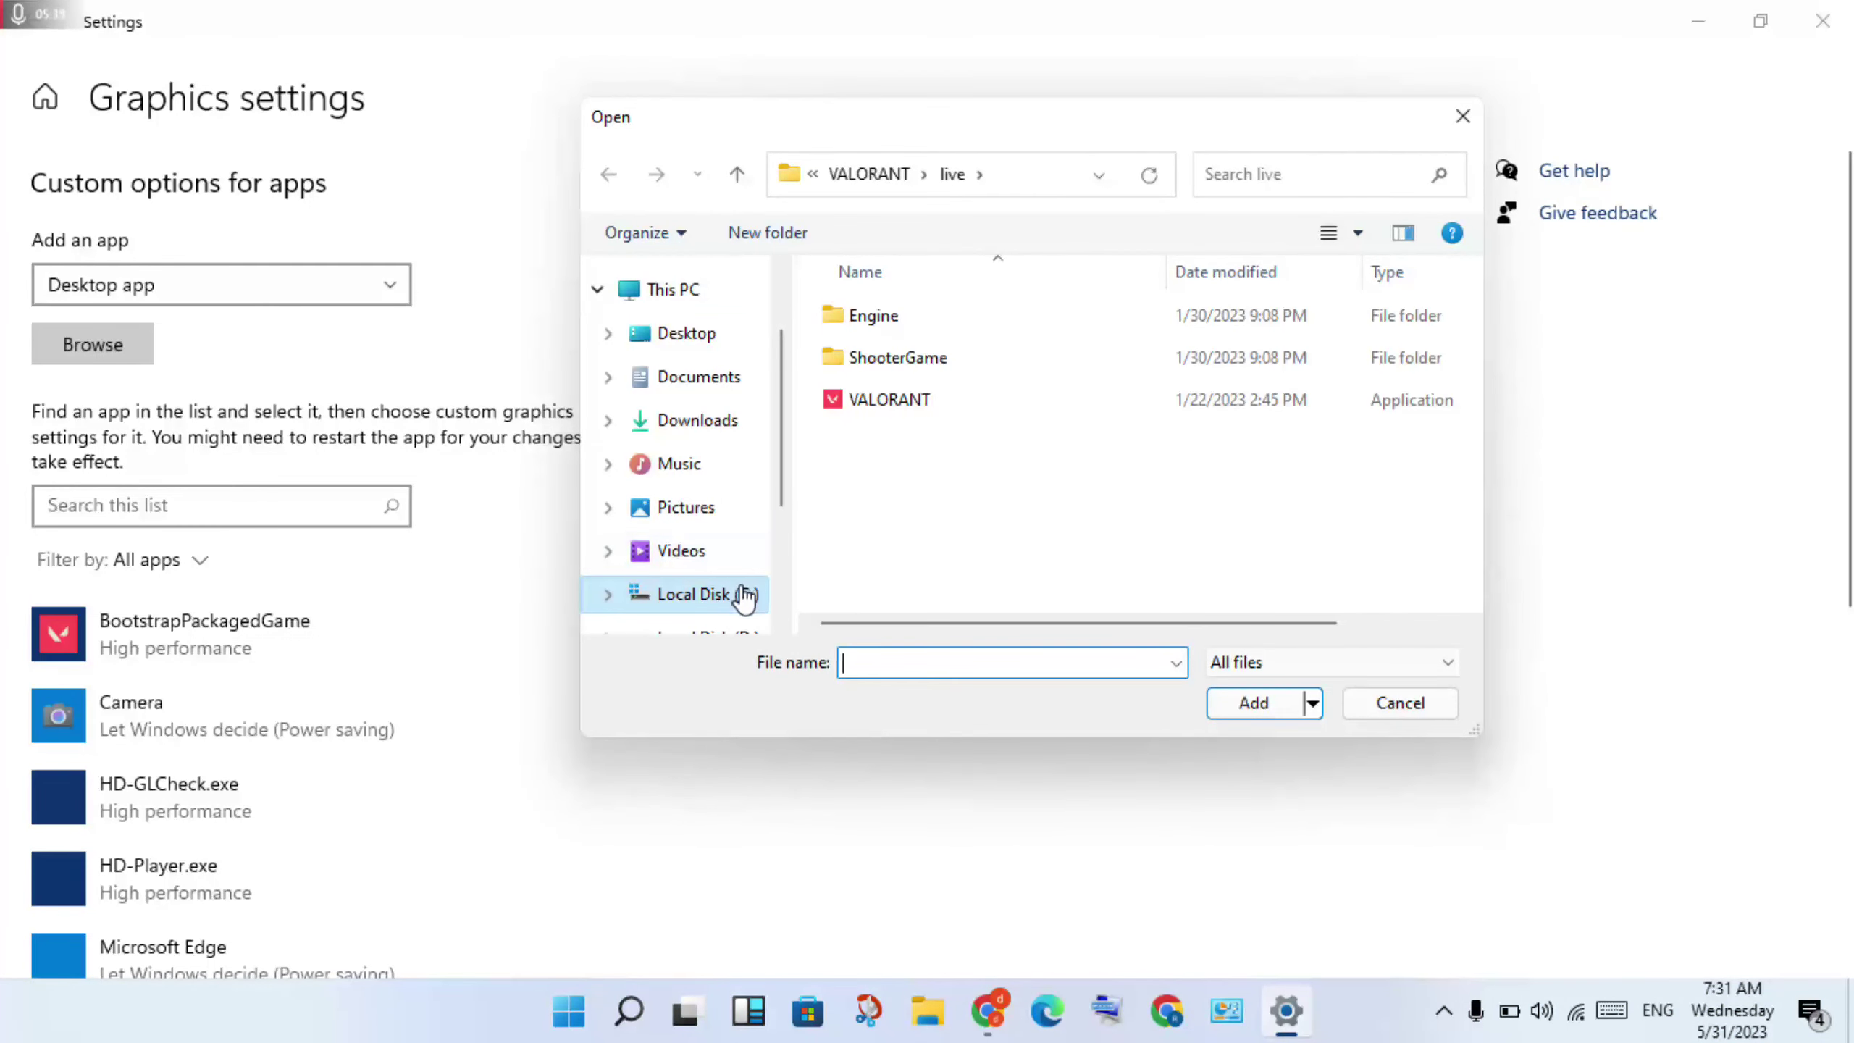
left_click(724, 604)
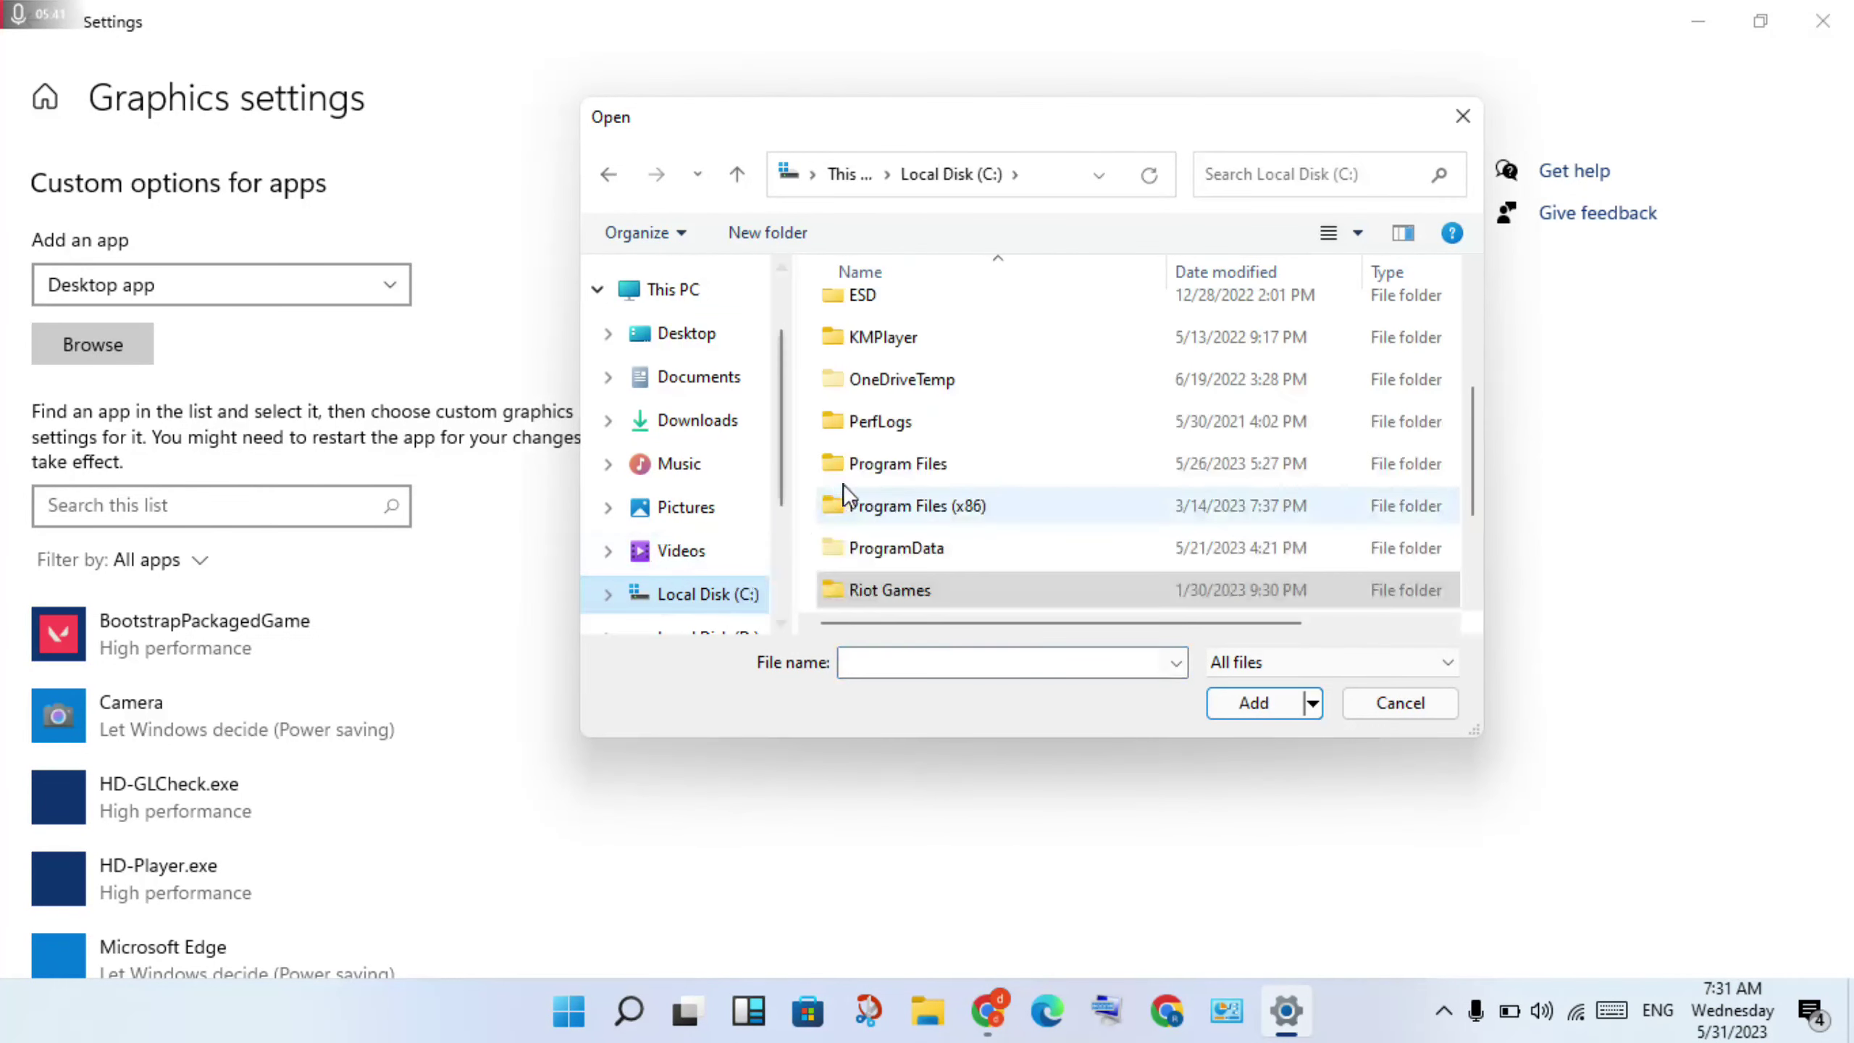
double_click(927, 500)
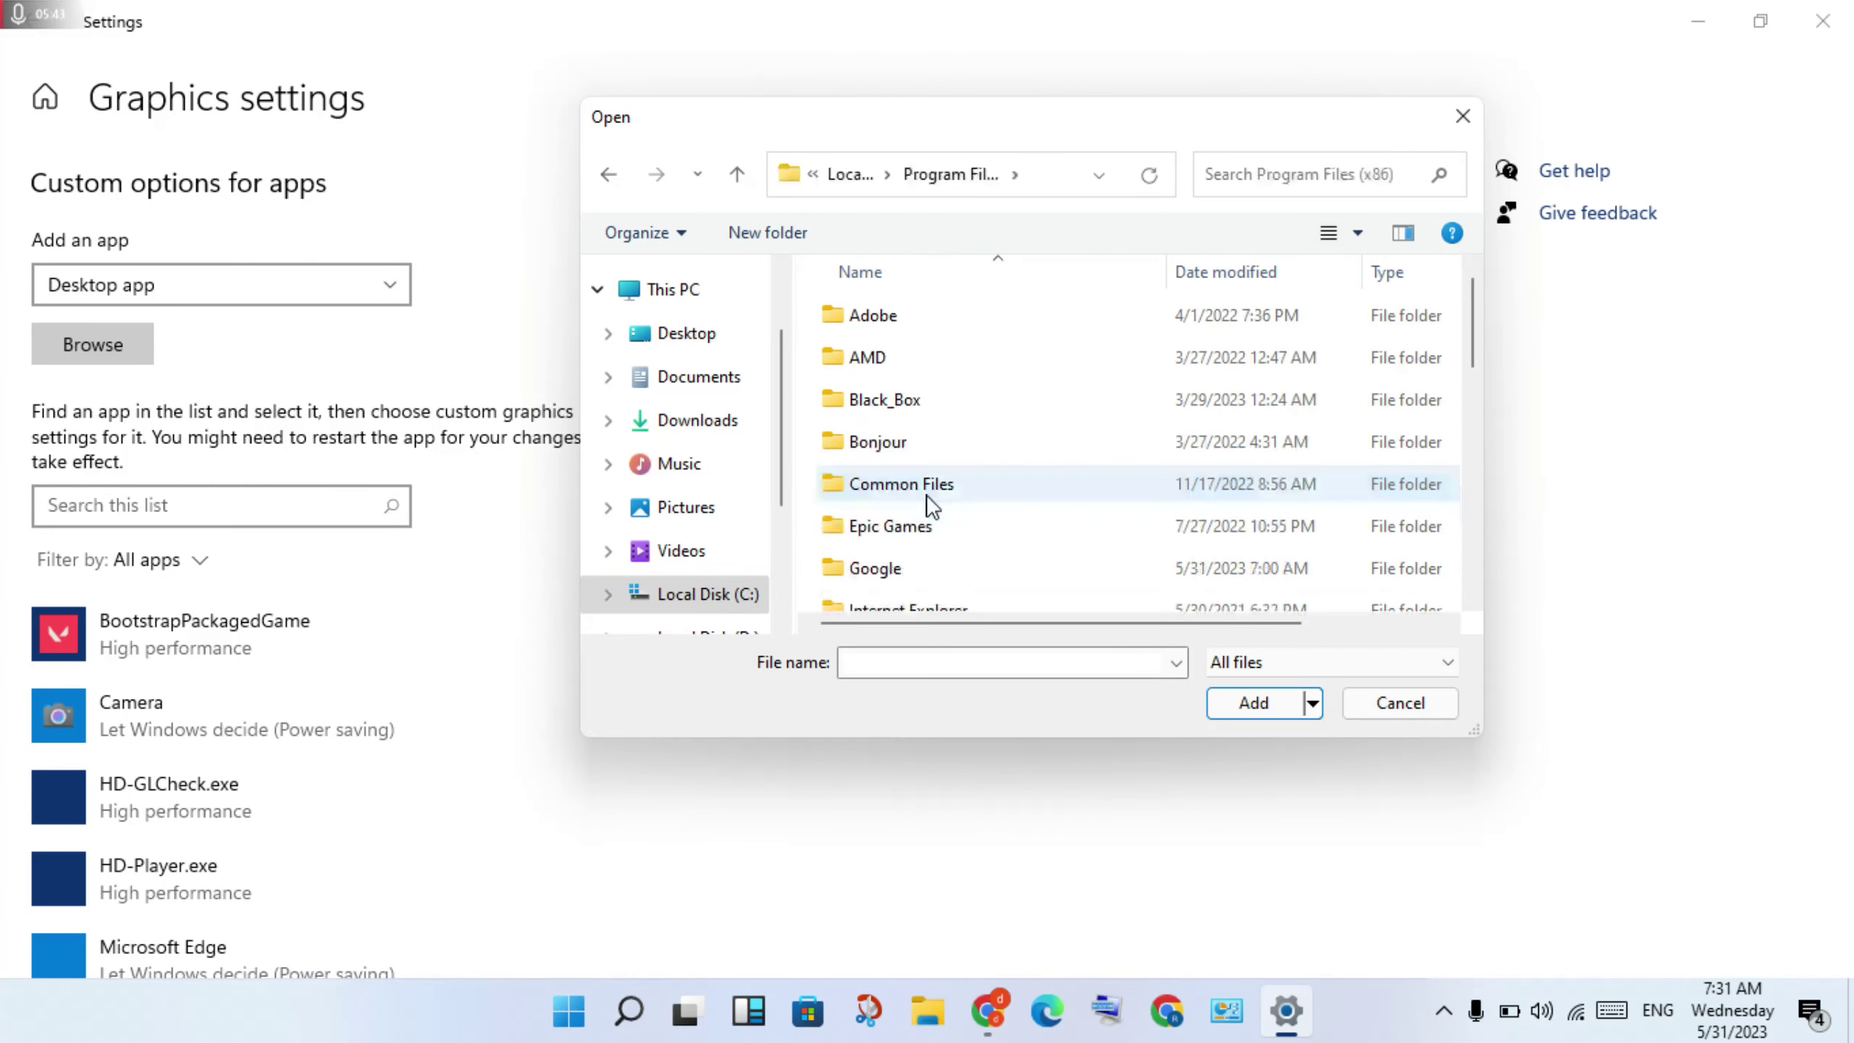
scroll(929, 504, "down", 5)
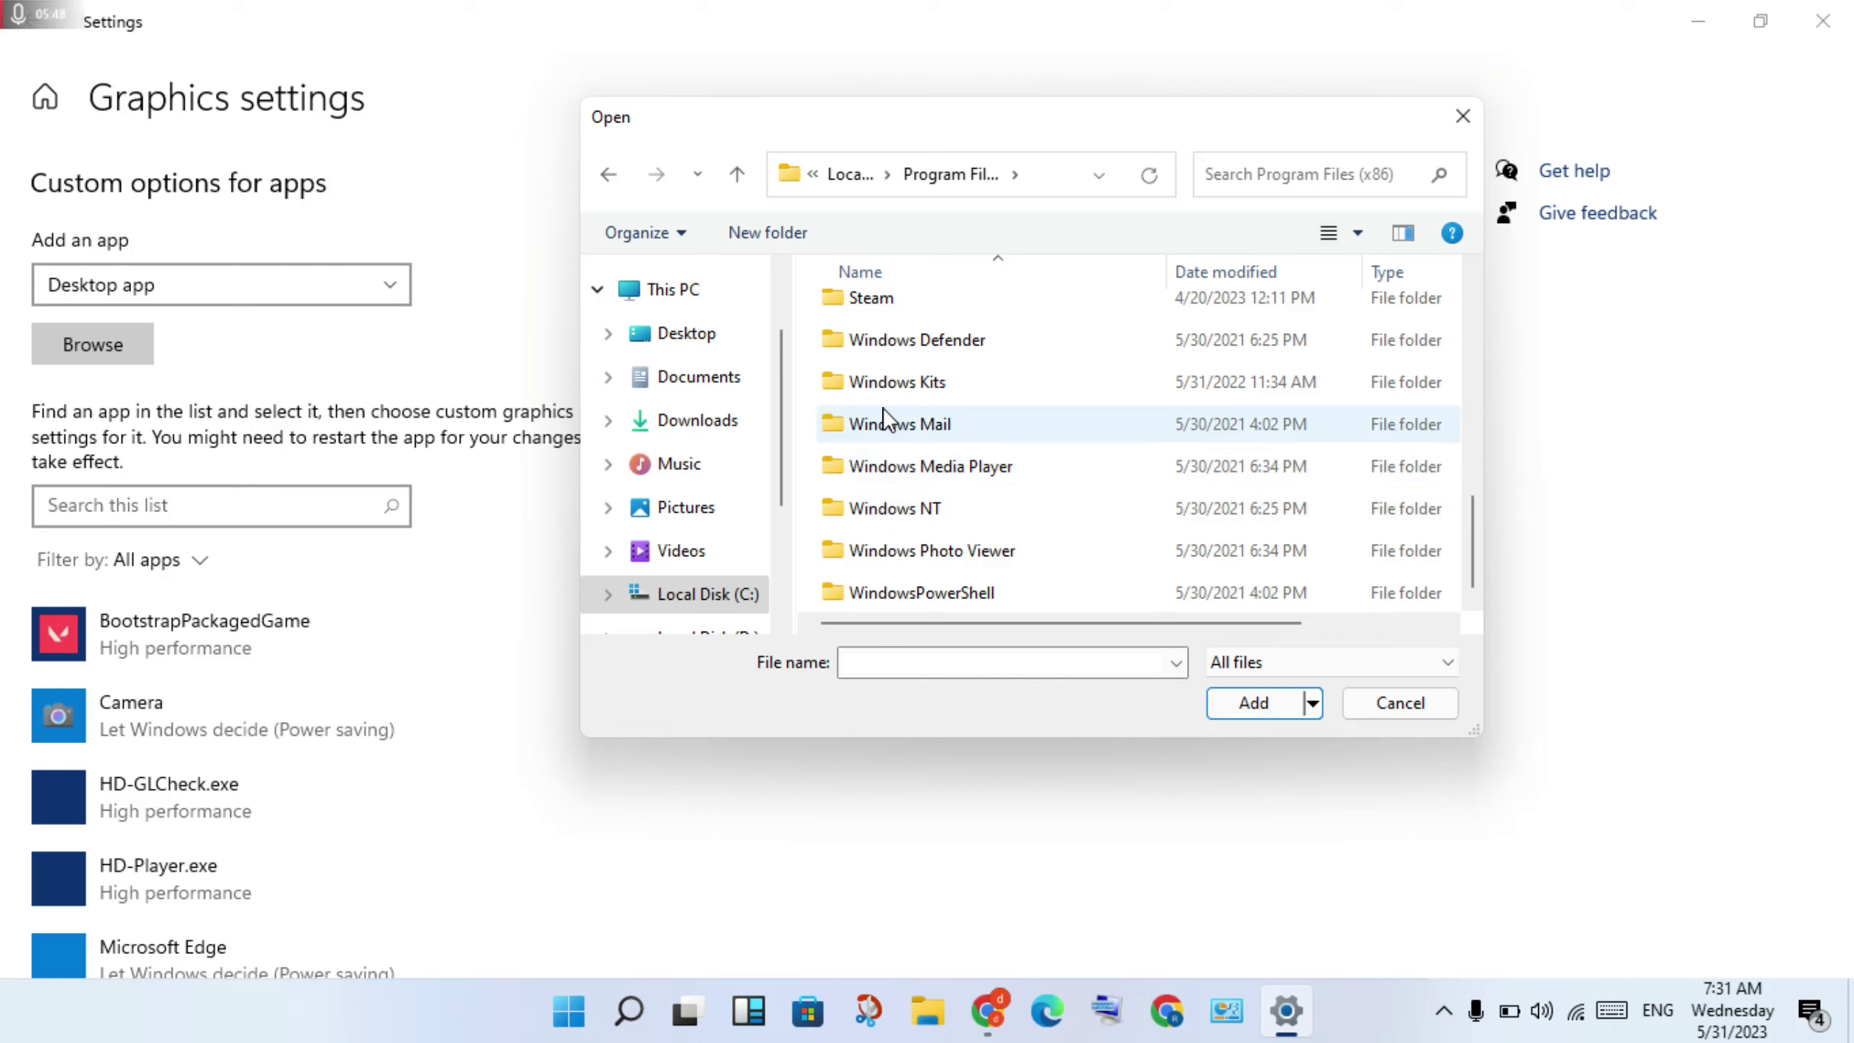
scroll(885, 413, "up", 5)
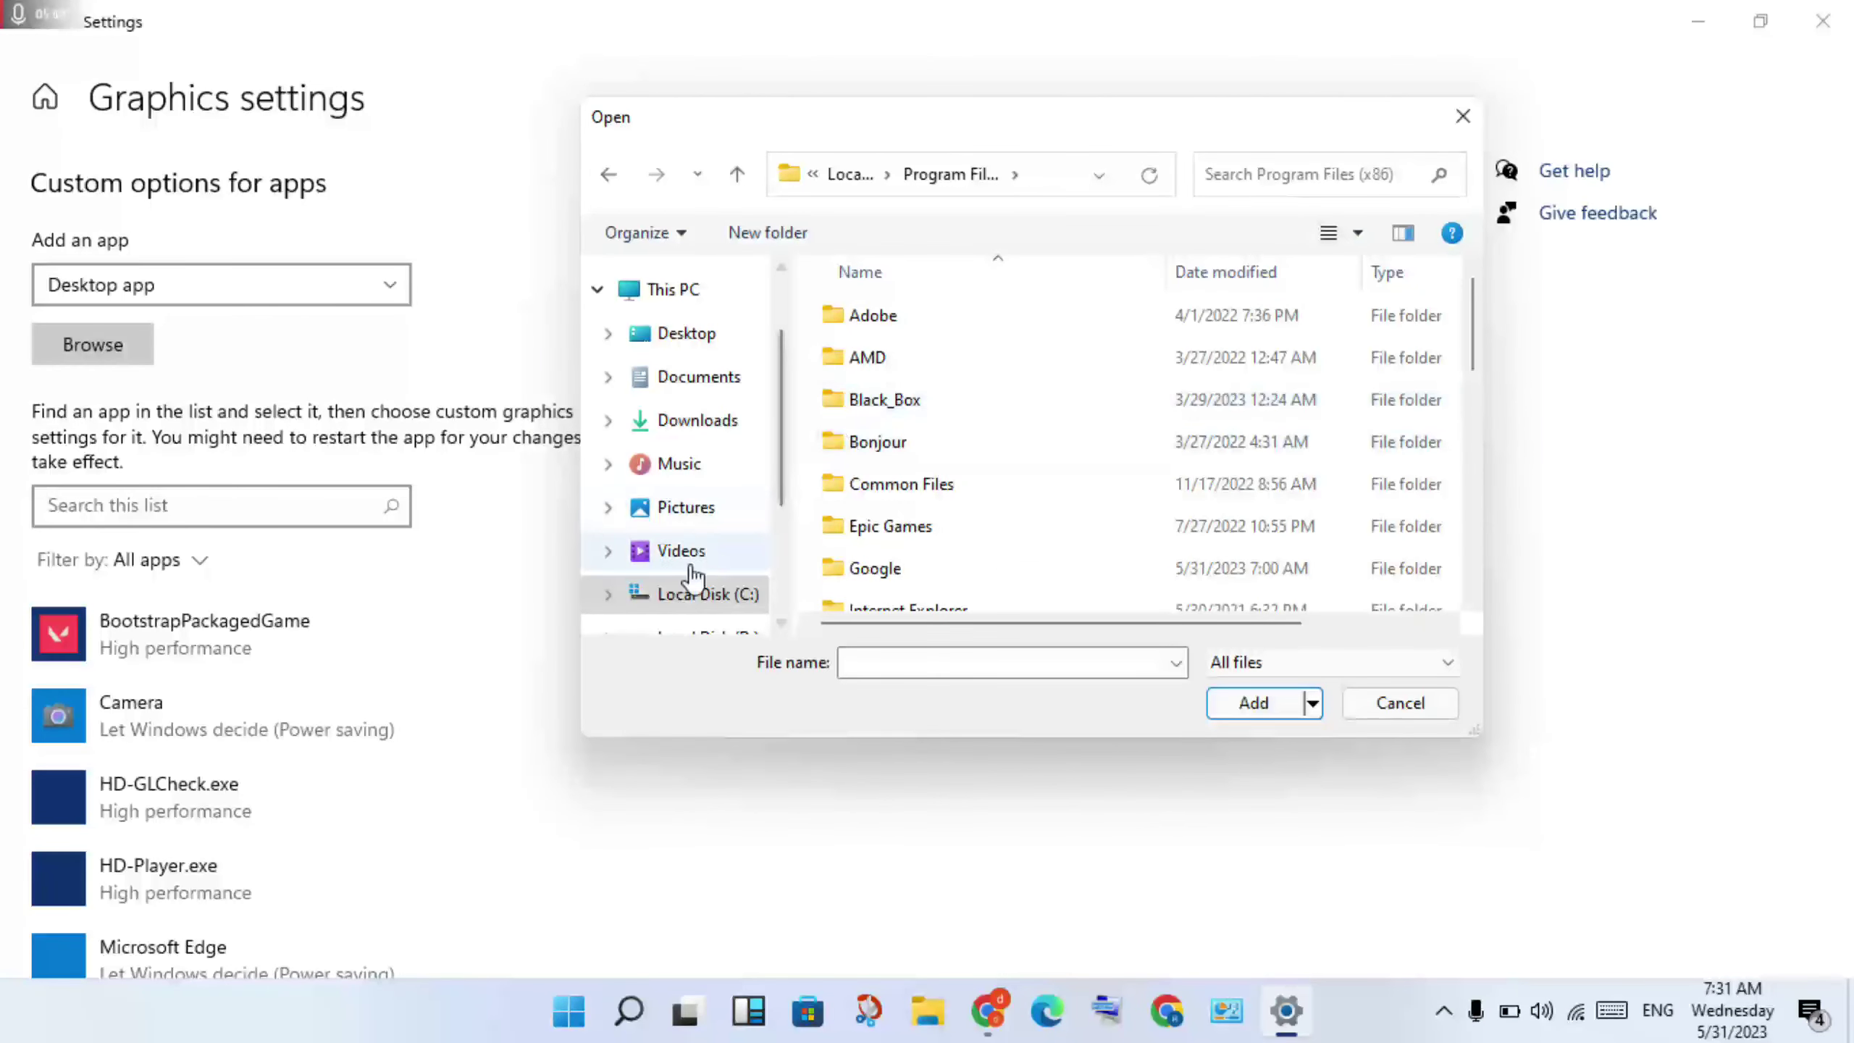
scroll(661, 593, "down", 3)
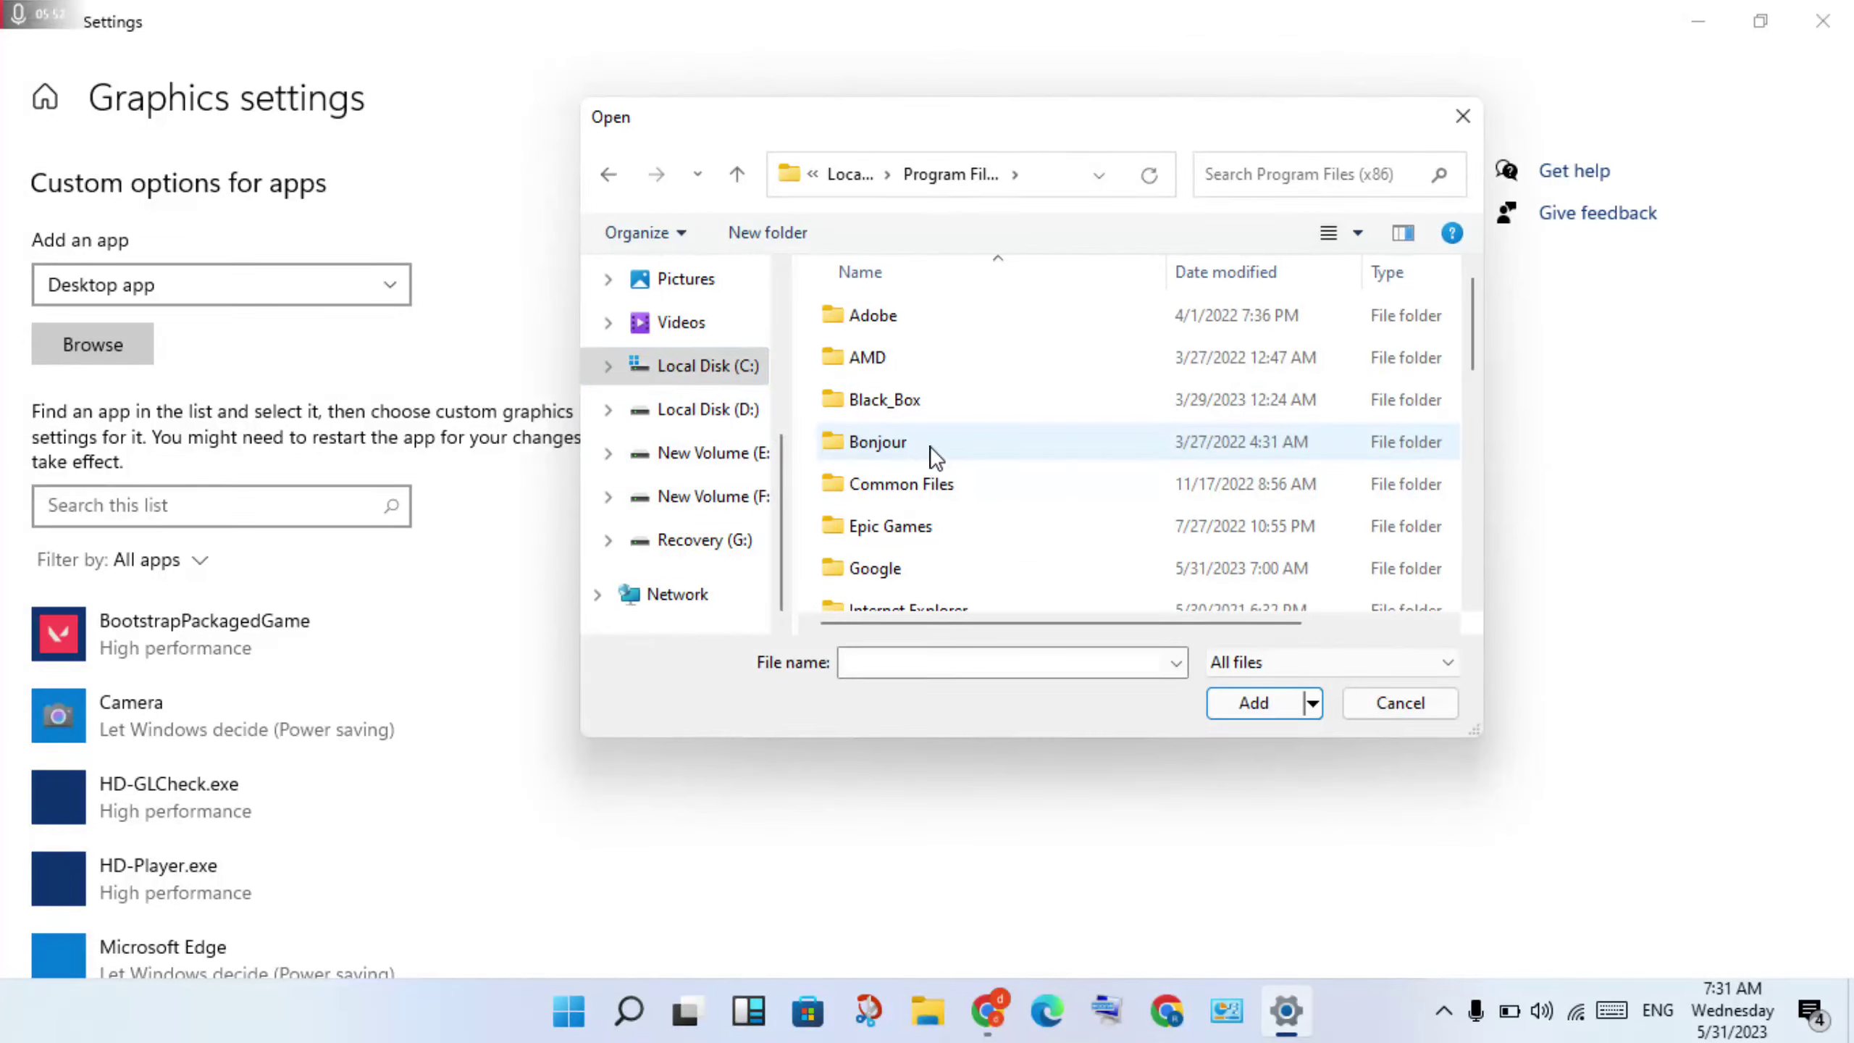
left_click_drag(1474, 298, 1423, 237)
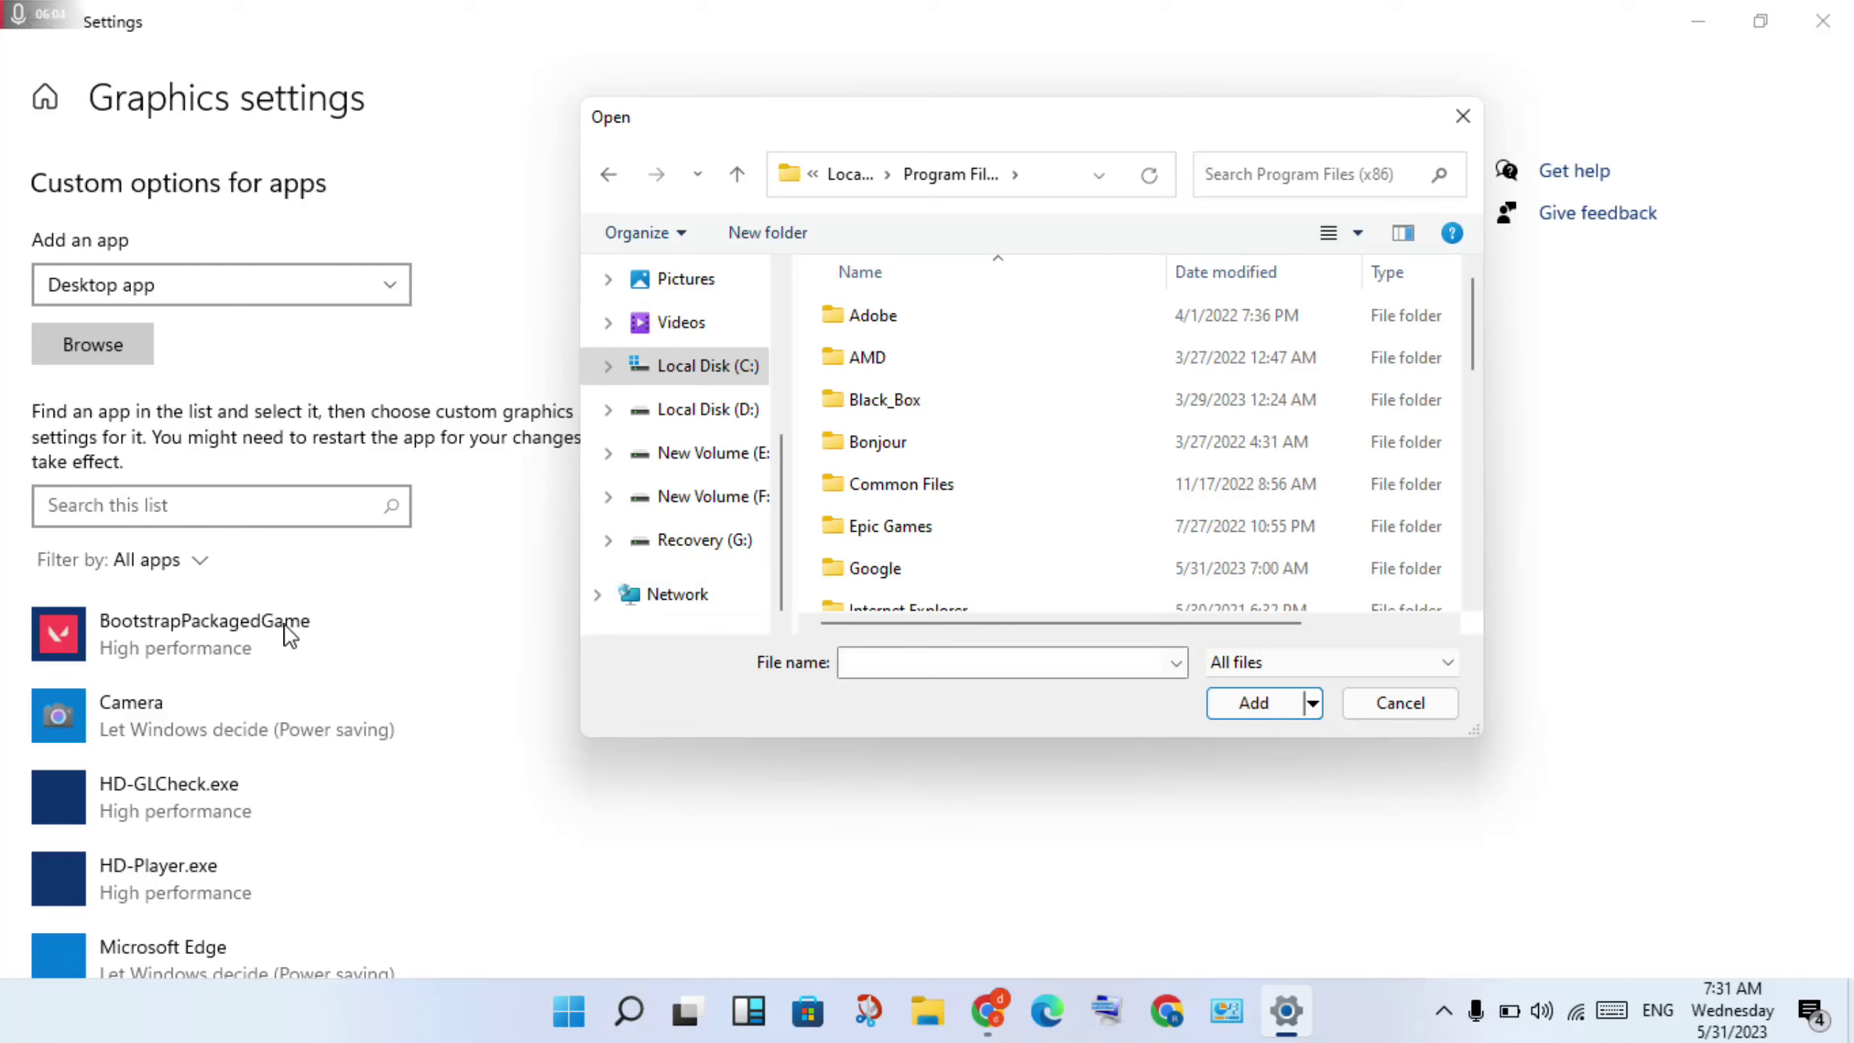
left_click(1465, 115)
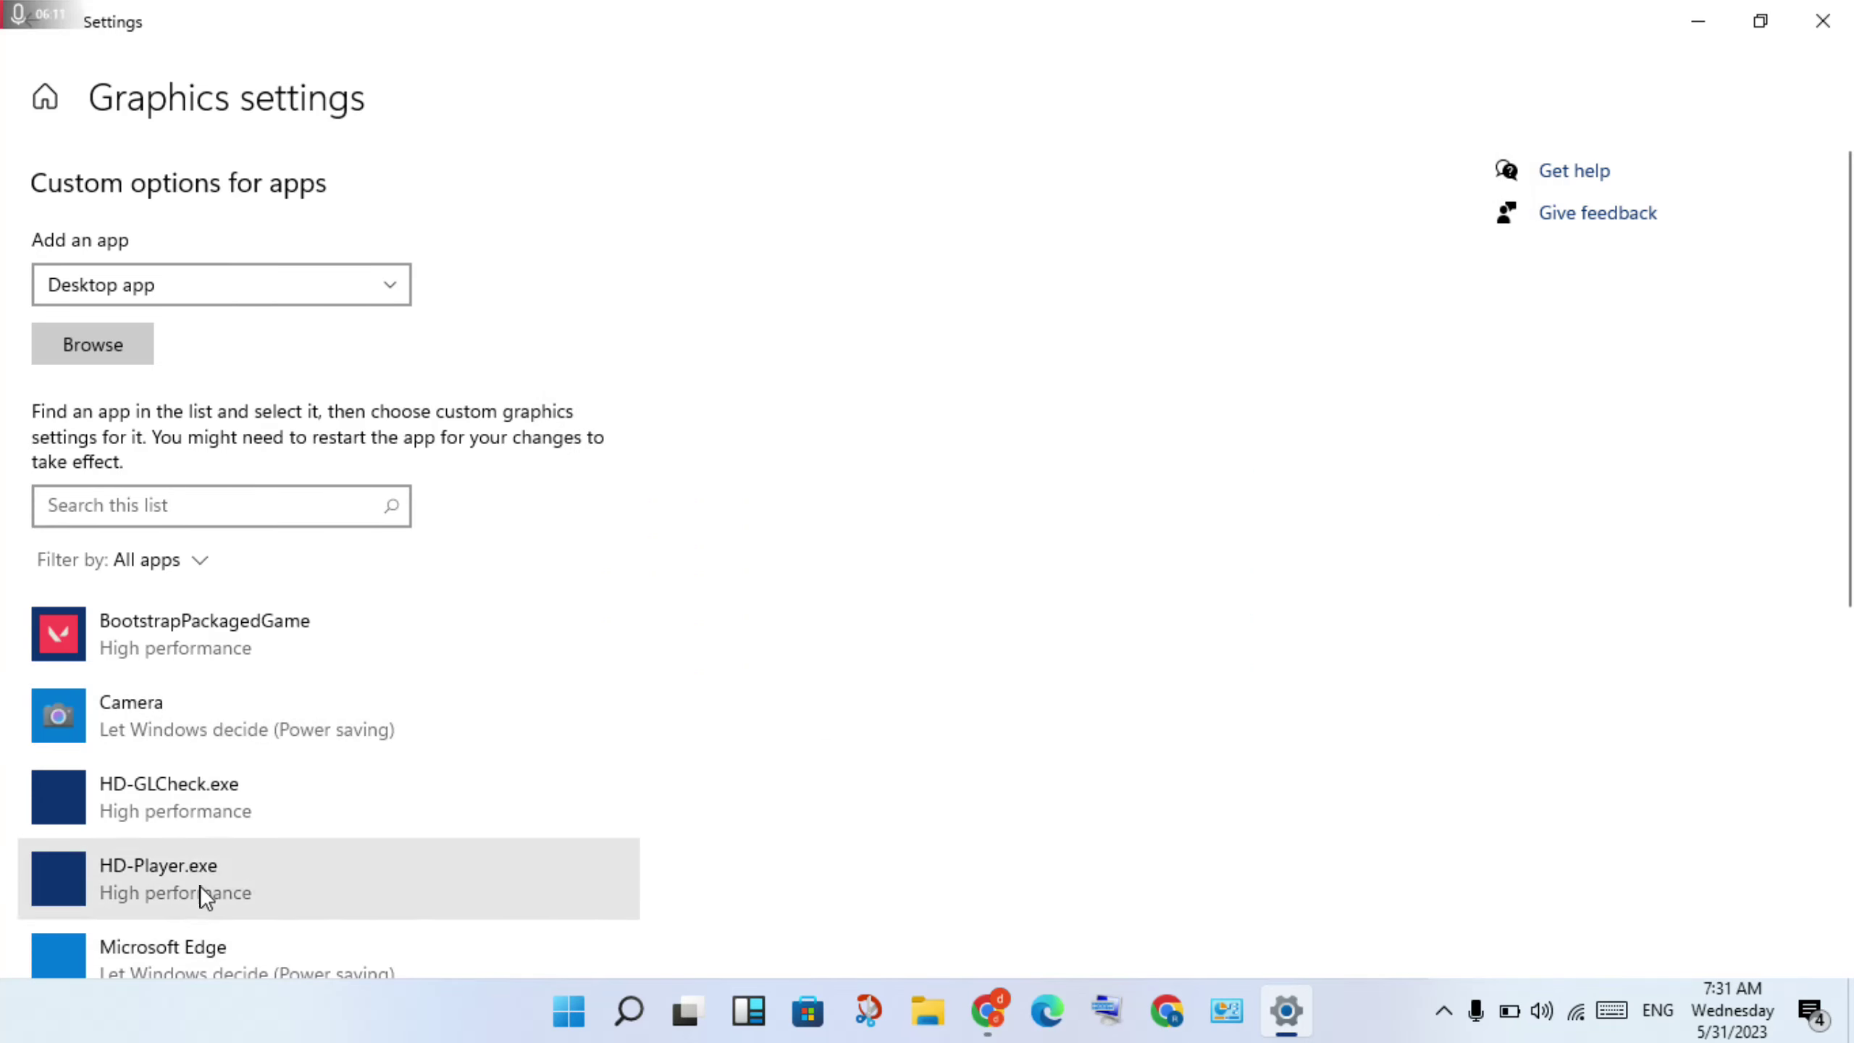
Step: Save the High performance graphics preference for BootstrapPackagedGame and close Settings
left_click(272, 643)
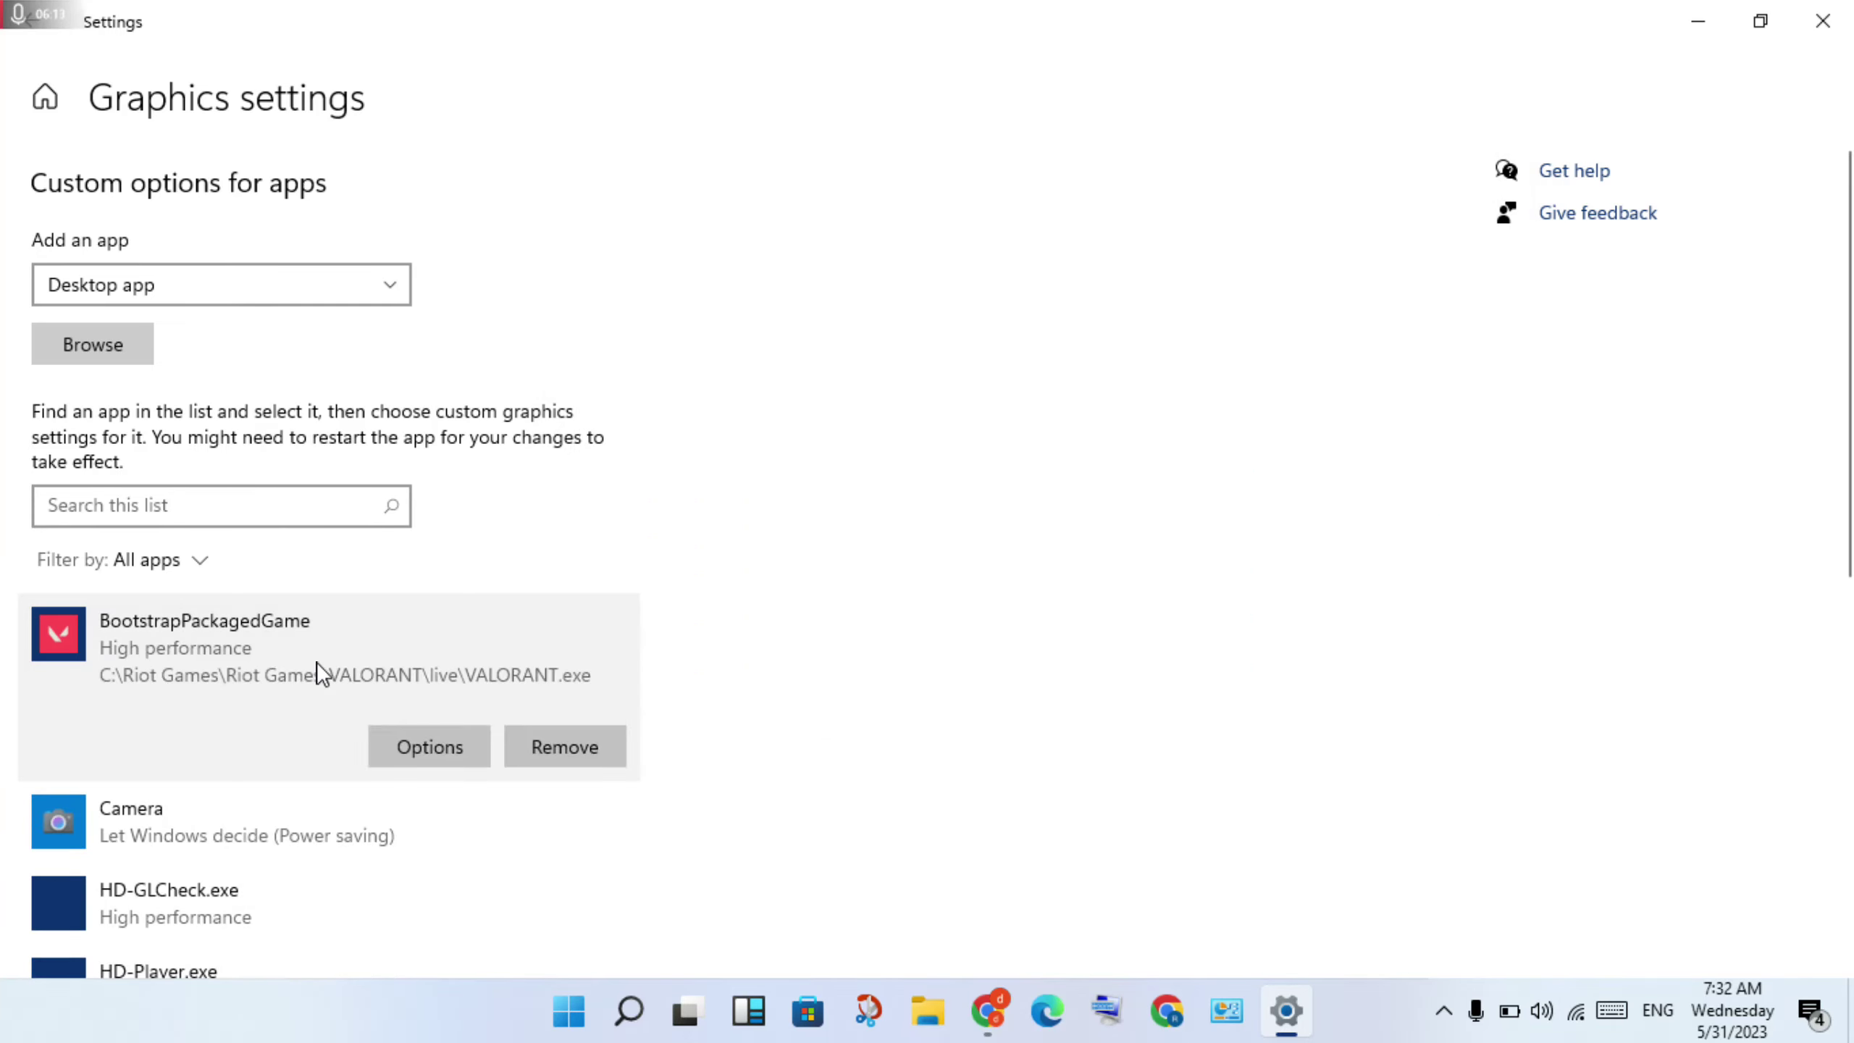
left_click(431, 752)
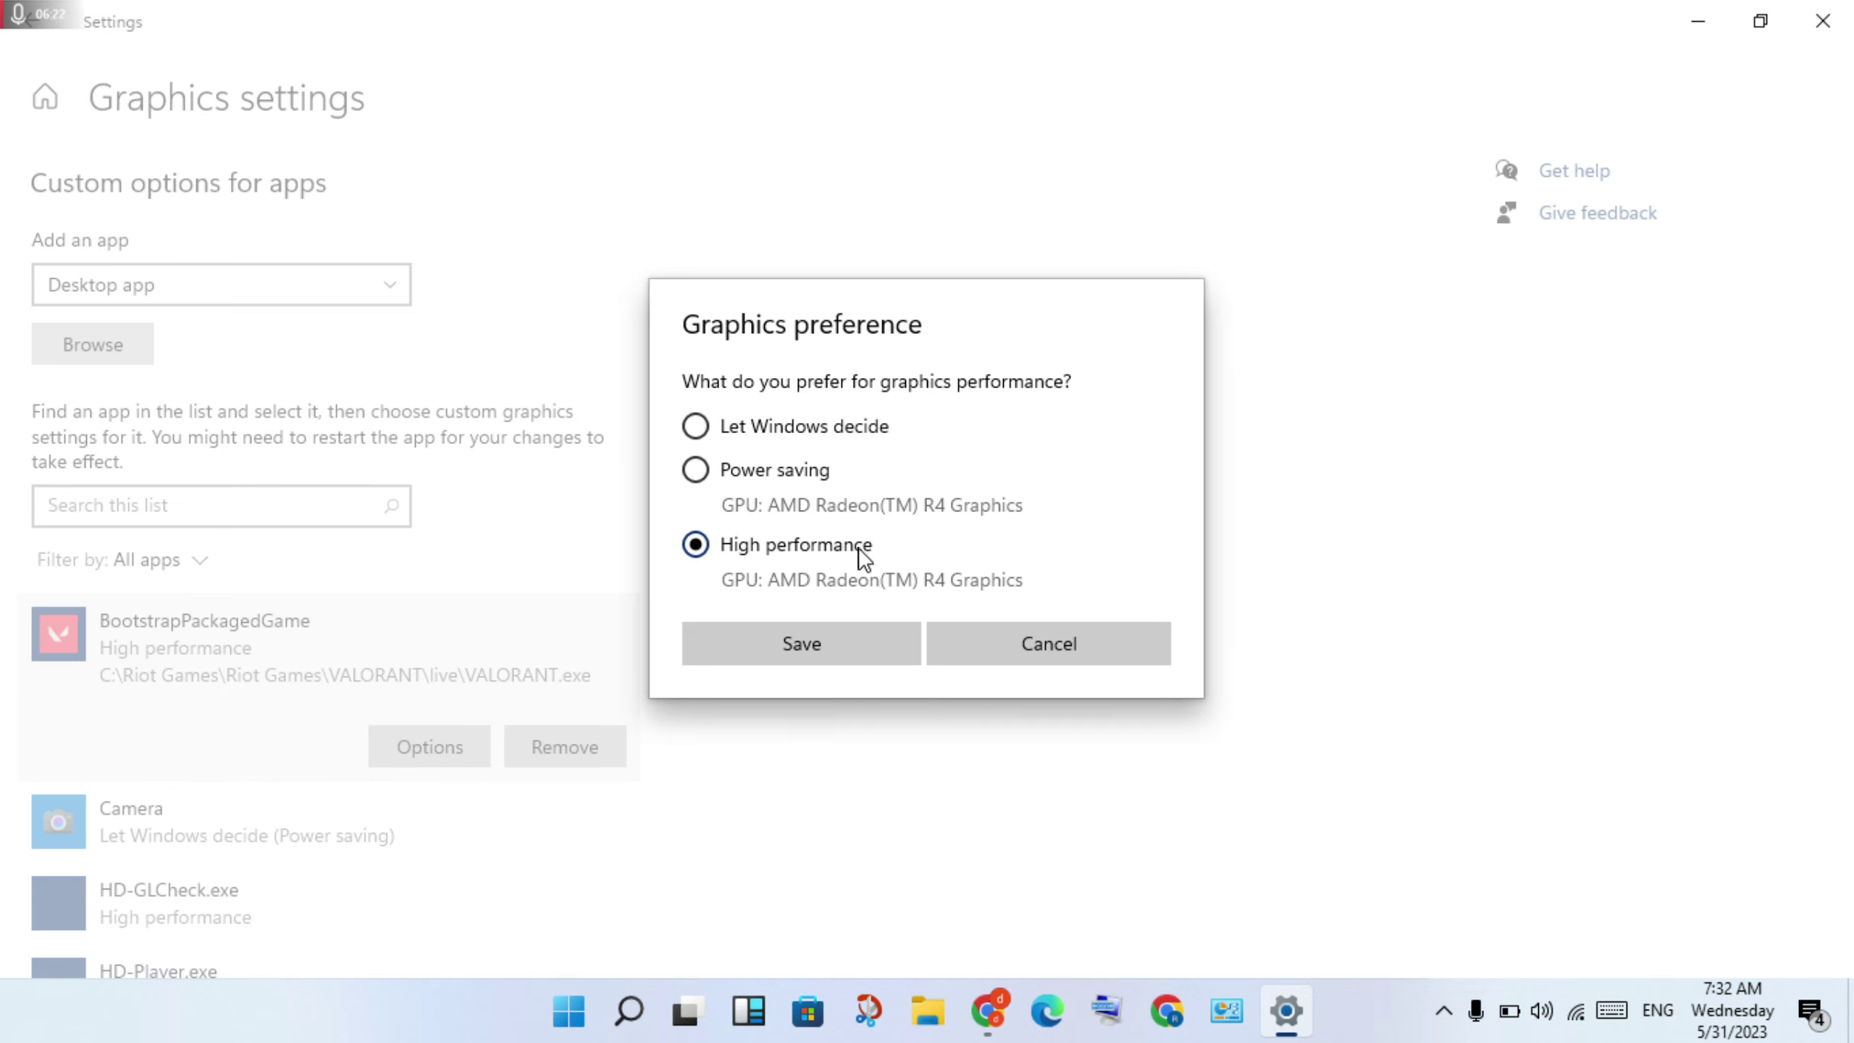
left_click(836, 646)
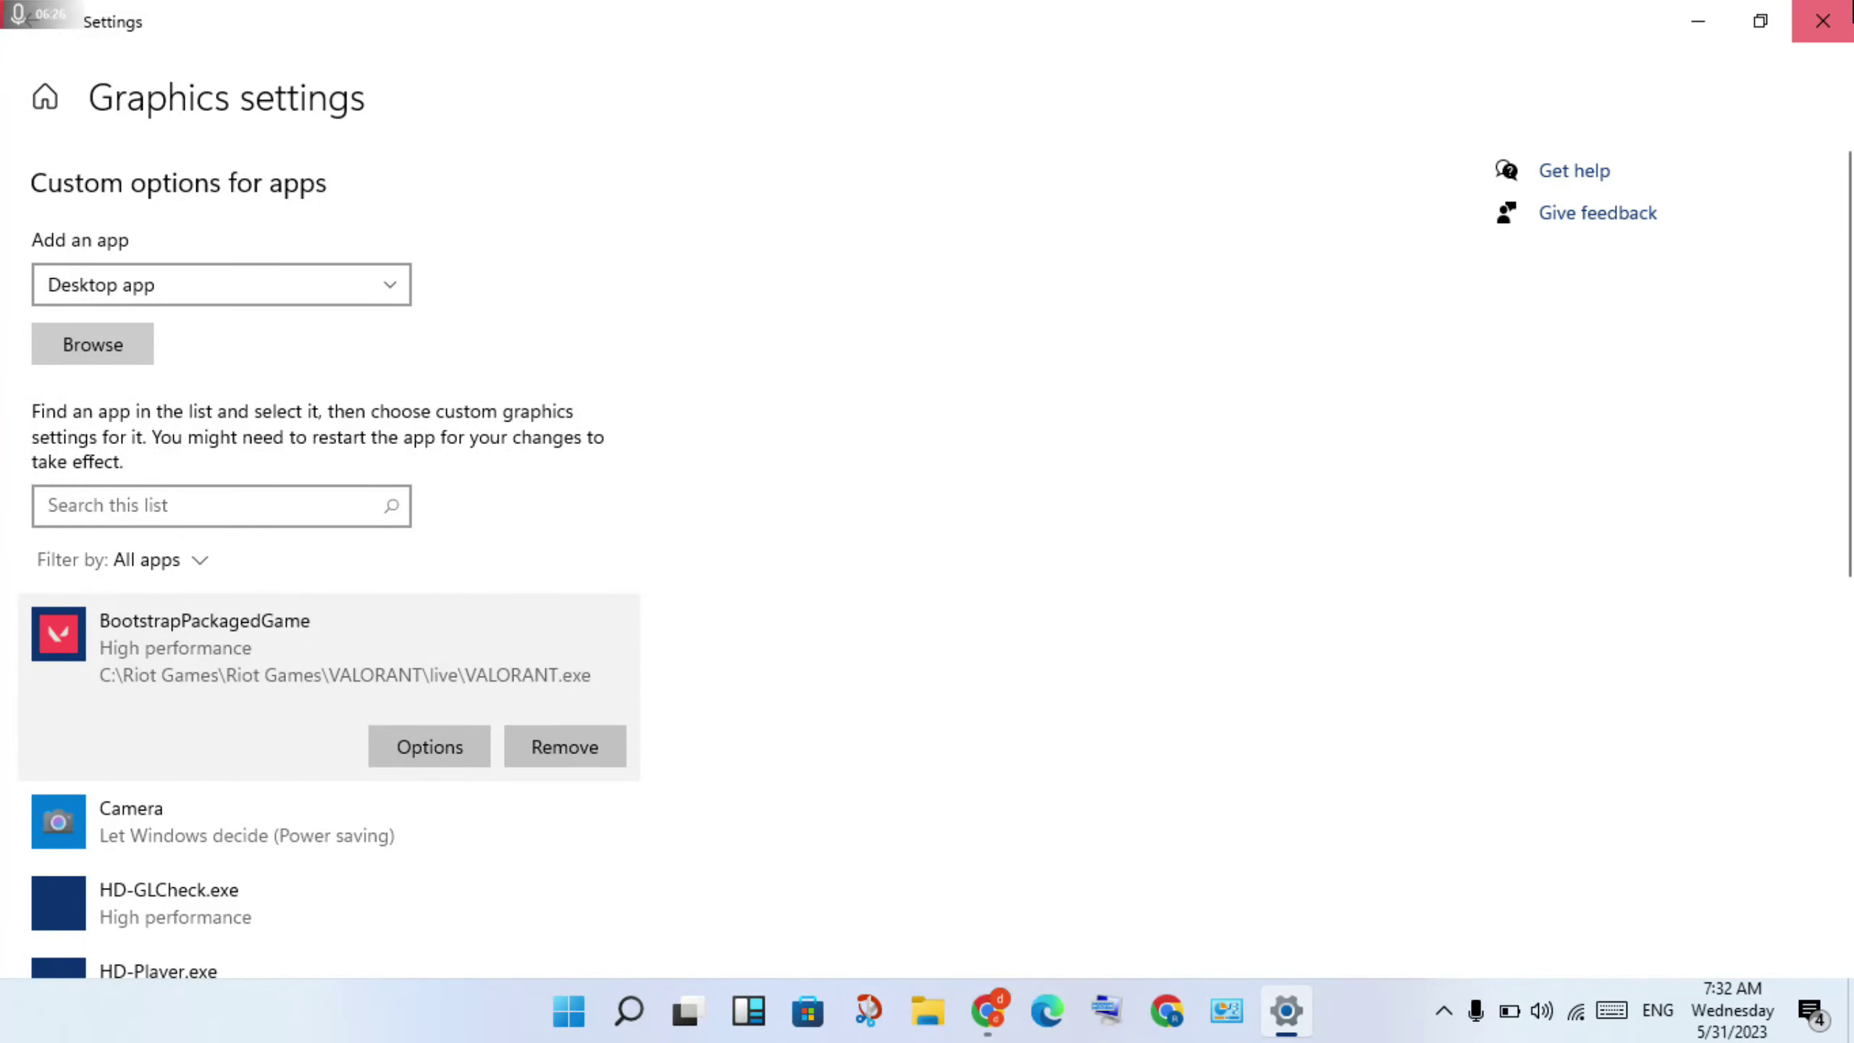
left_click(1823, 20)
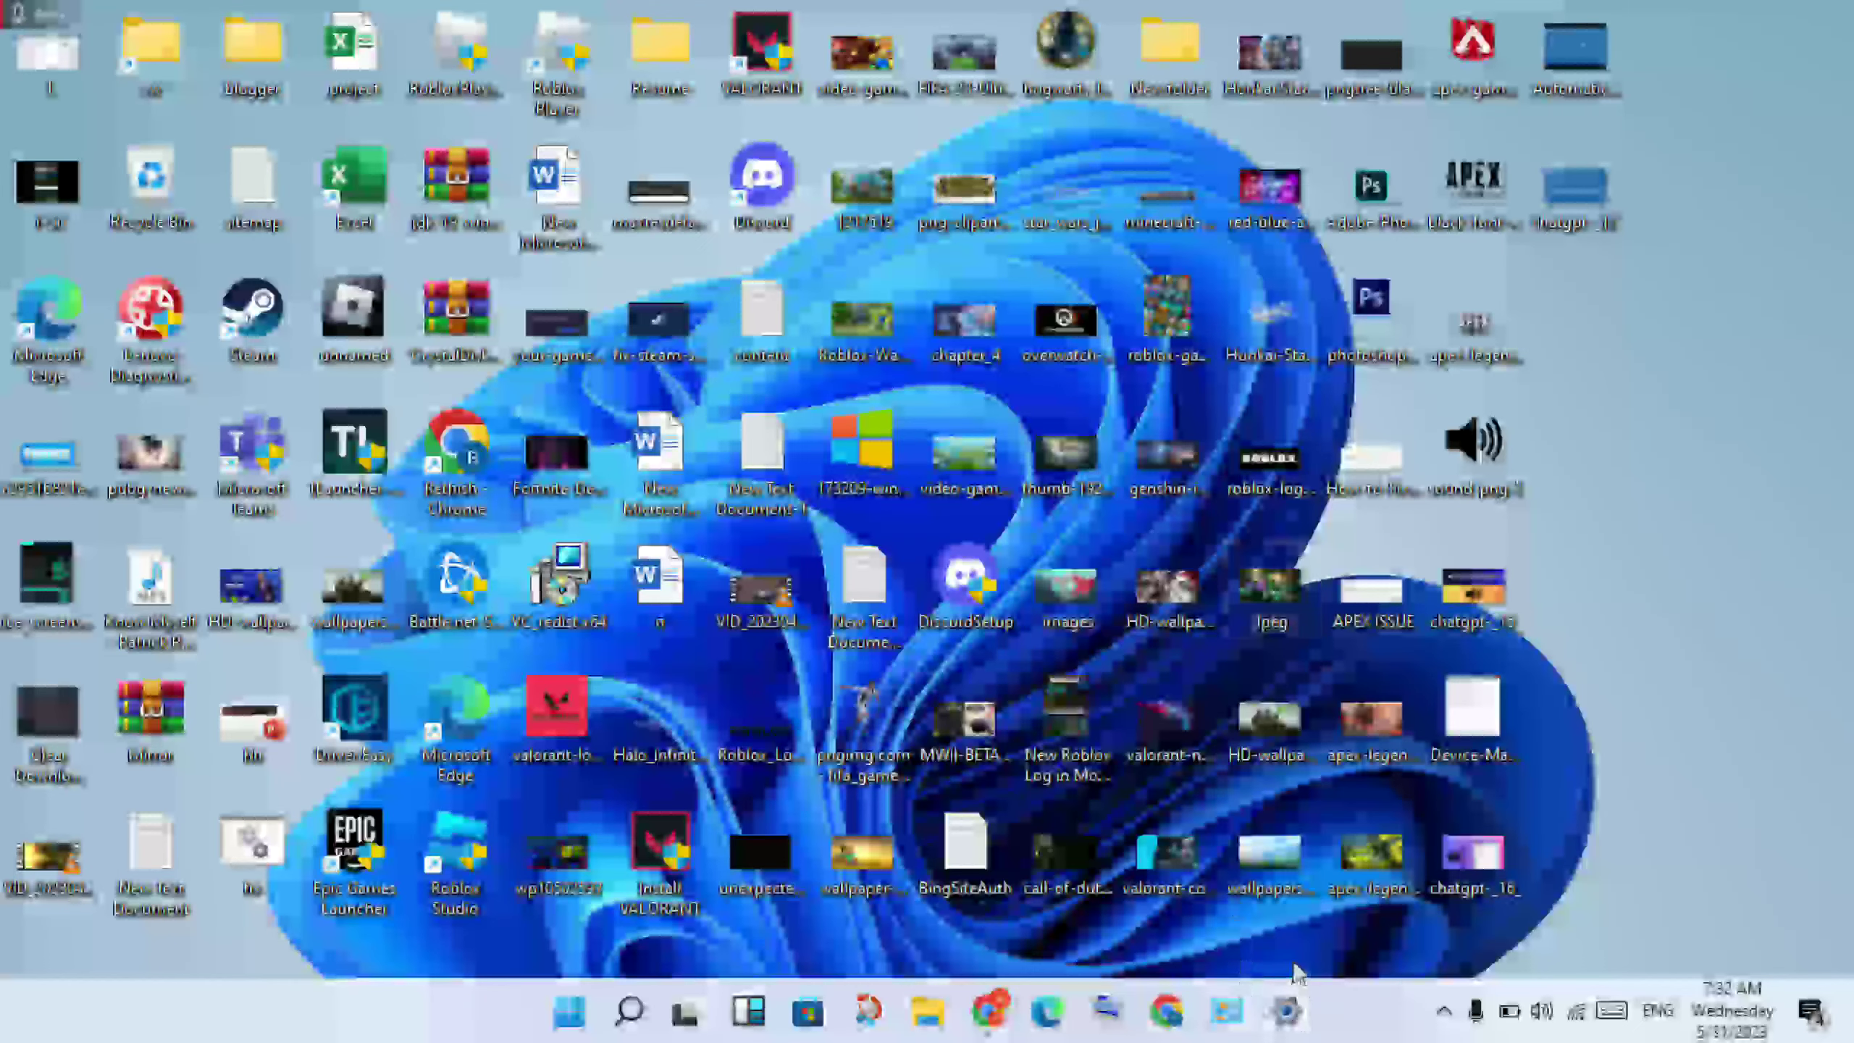
Step: Reopen Settings and go through Update & Security to the Firewall & network protection page of Windows Security
left_click(1289, 1014)
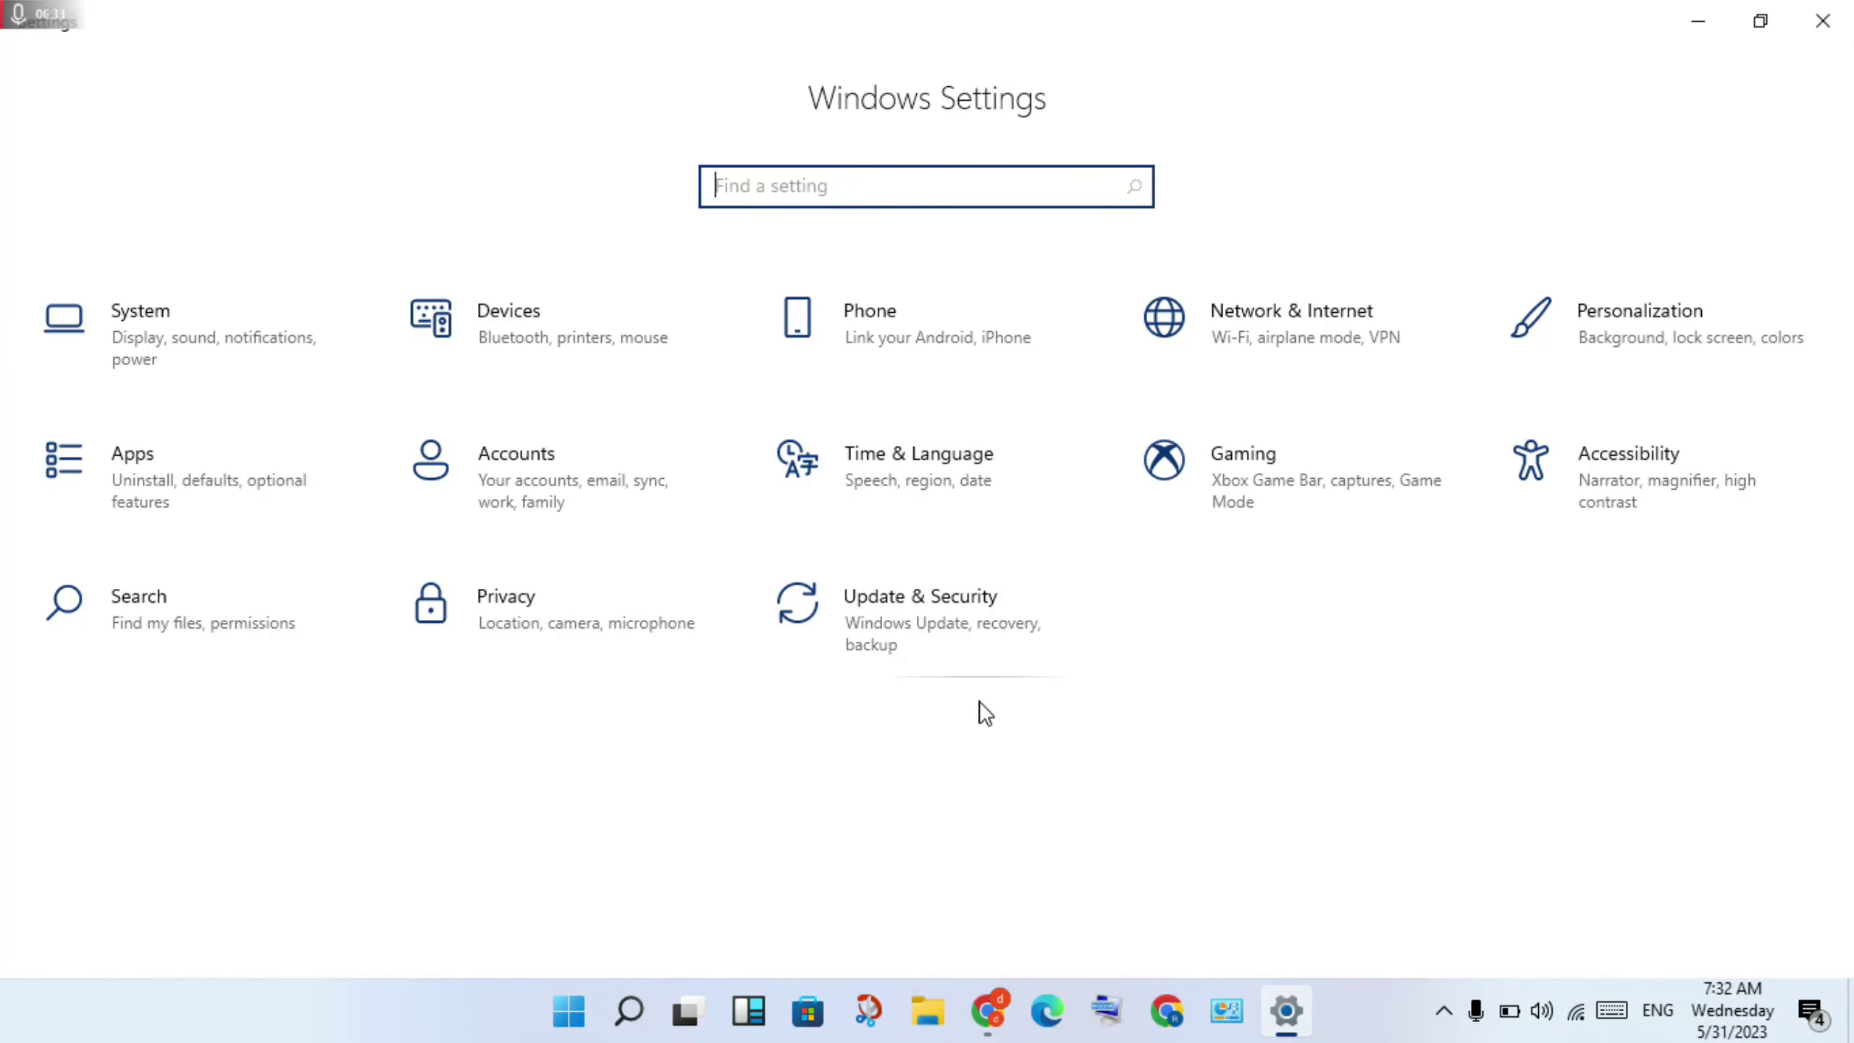
left_click(945, 625)
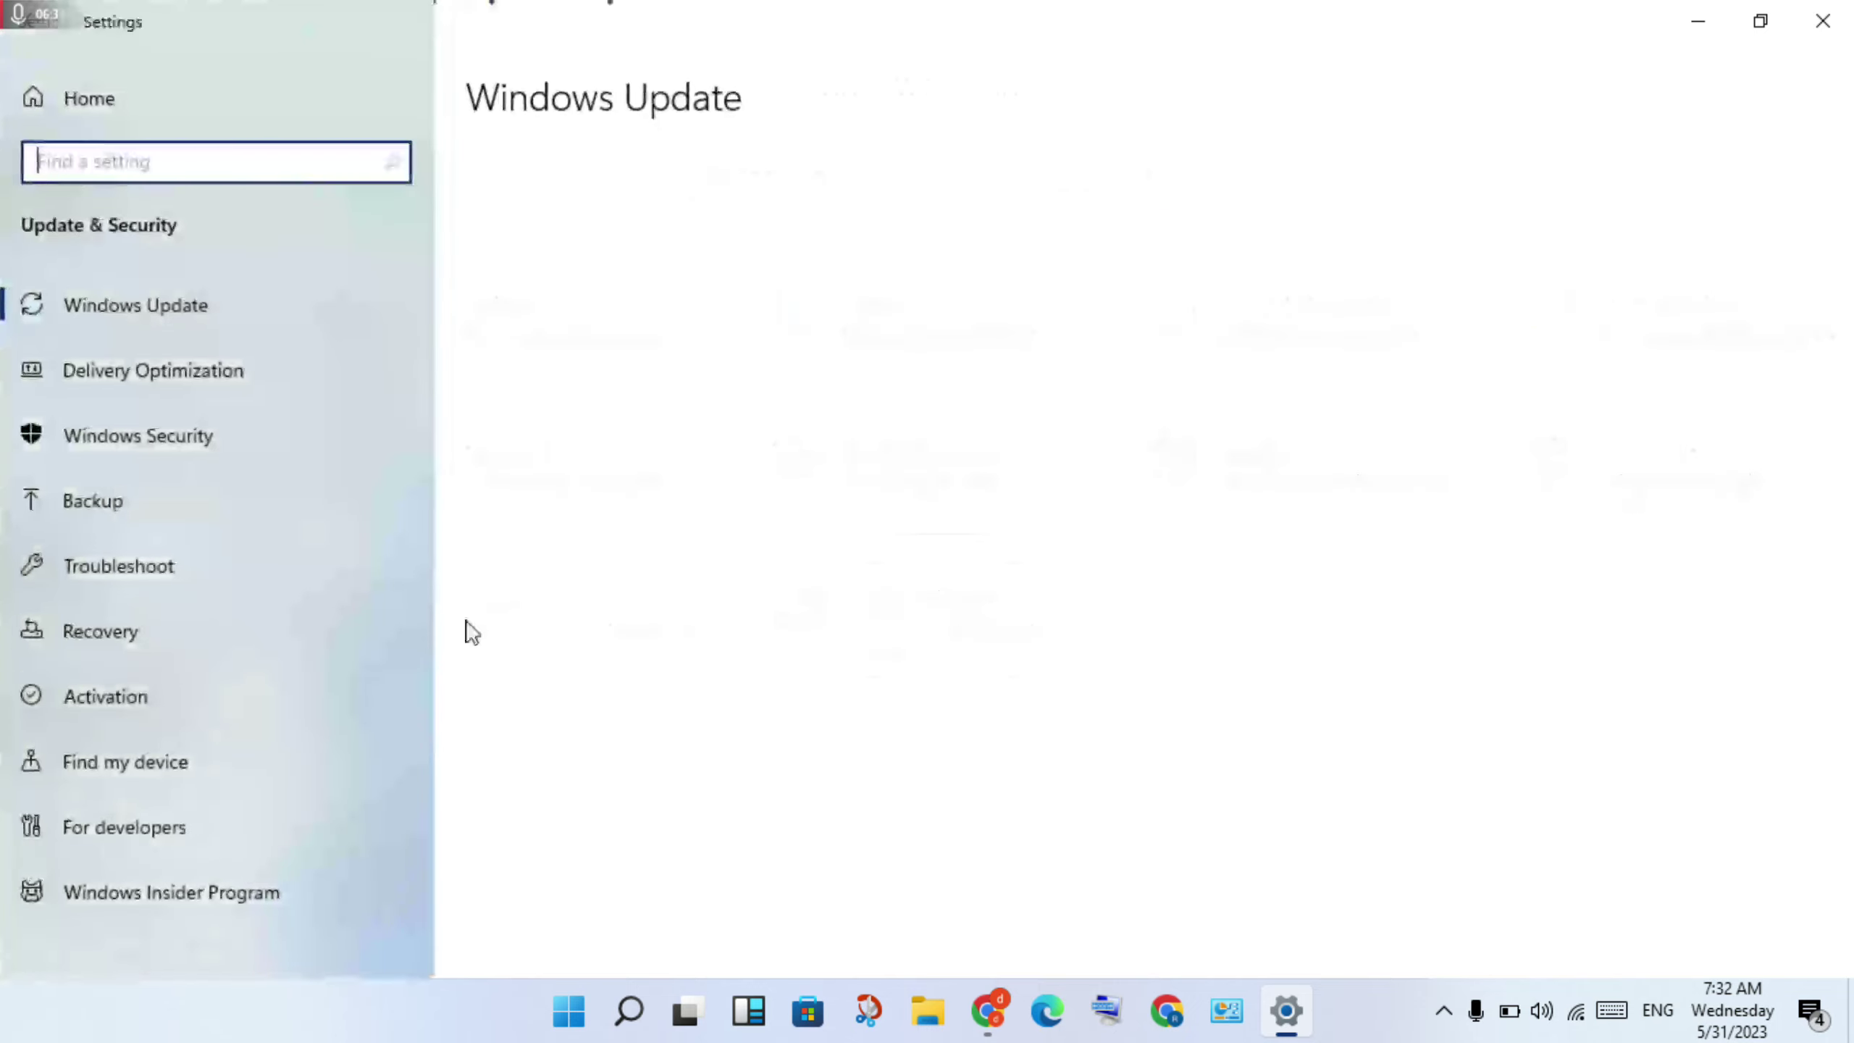
left_click(229, 434)
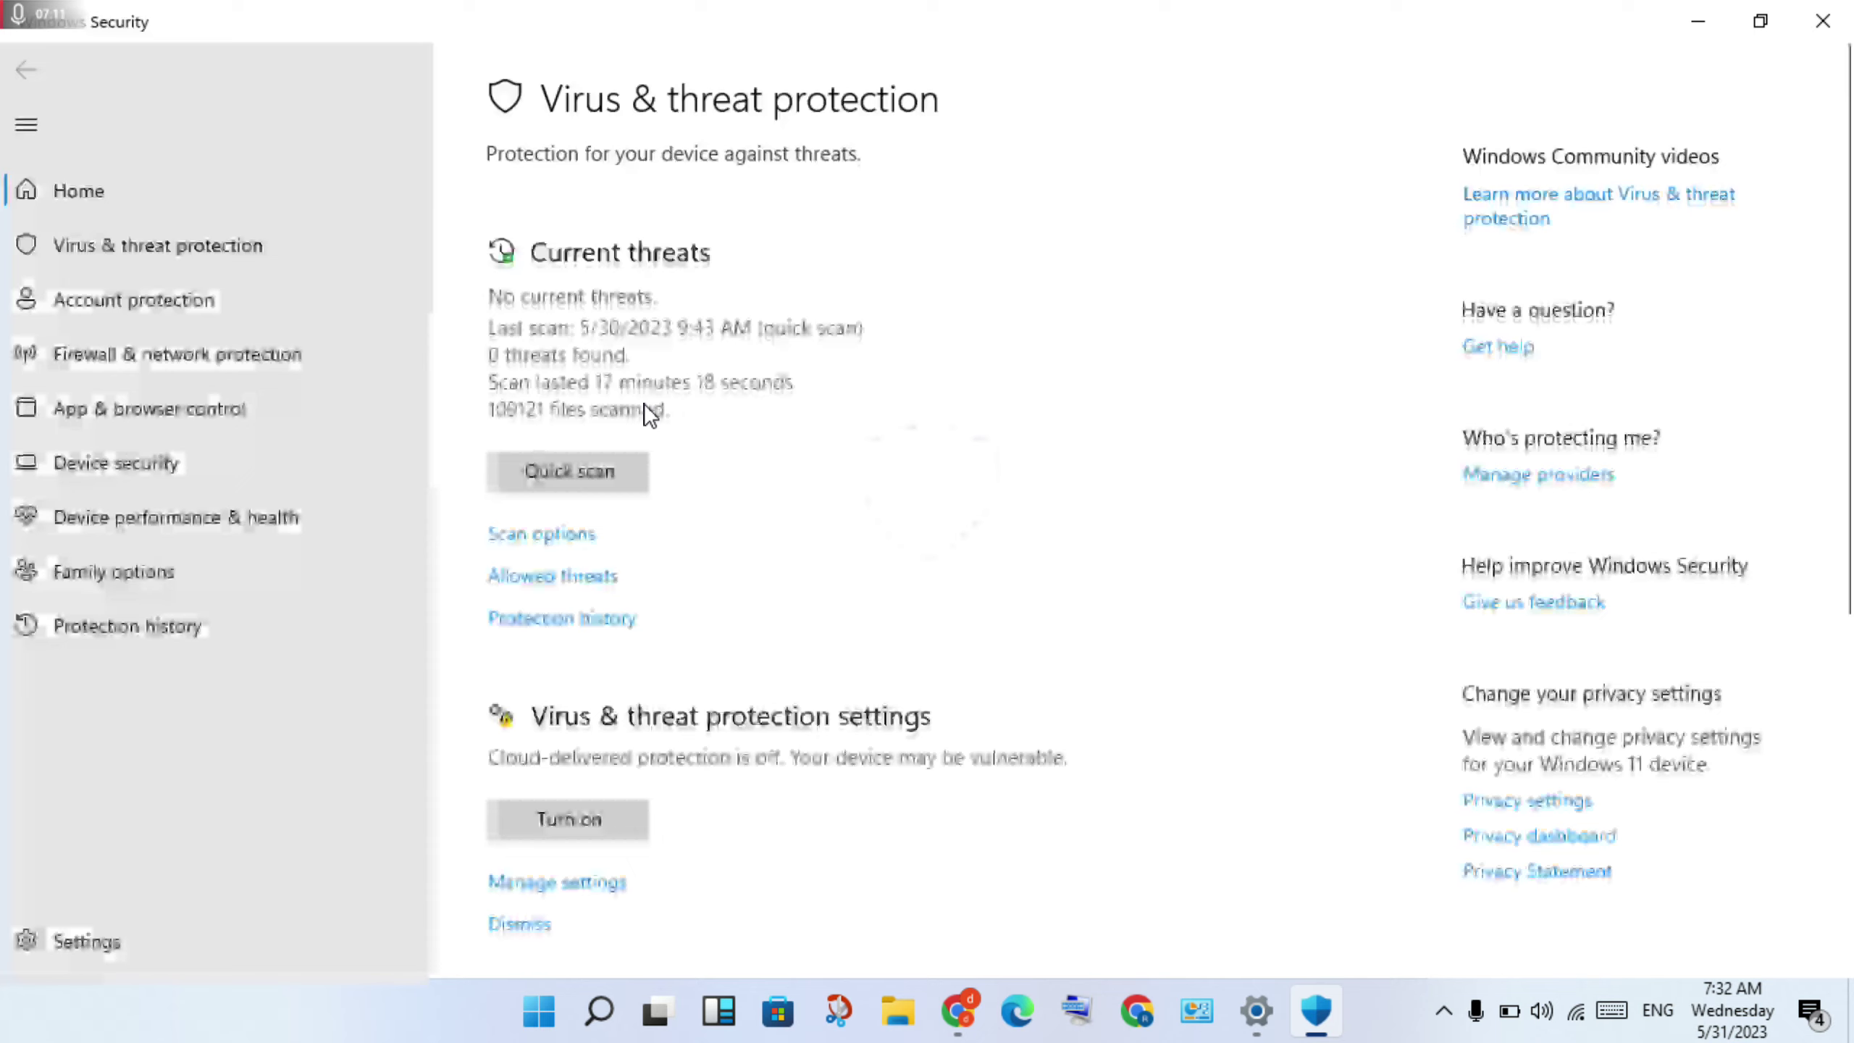
left_click(278, 353)
scroll(745, 501, "down", 6)
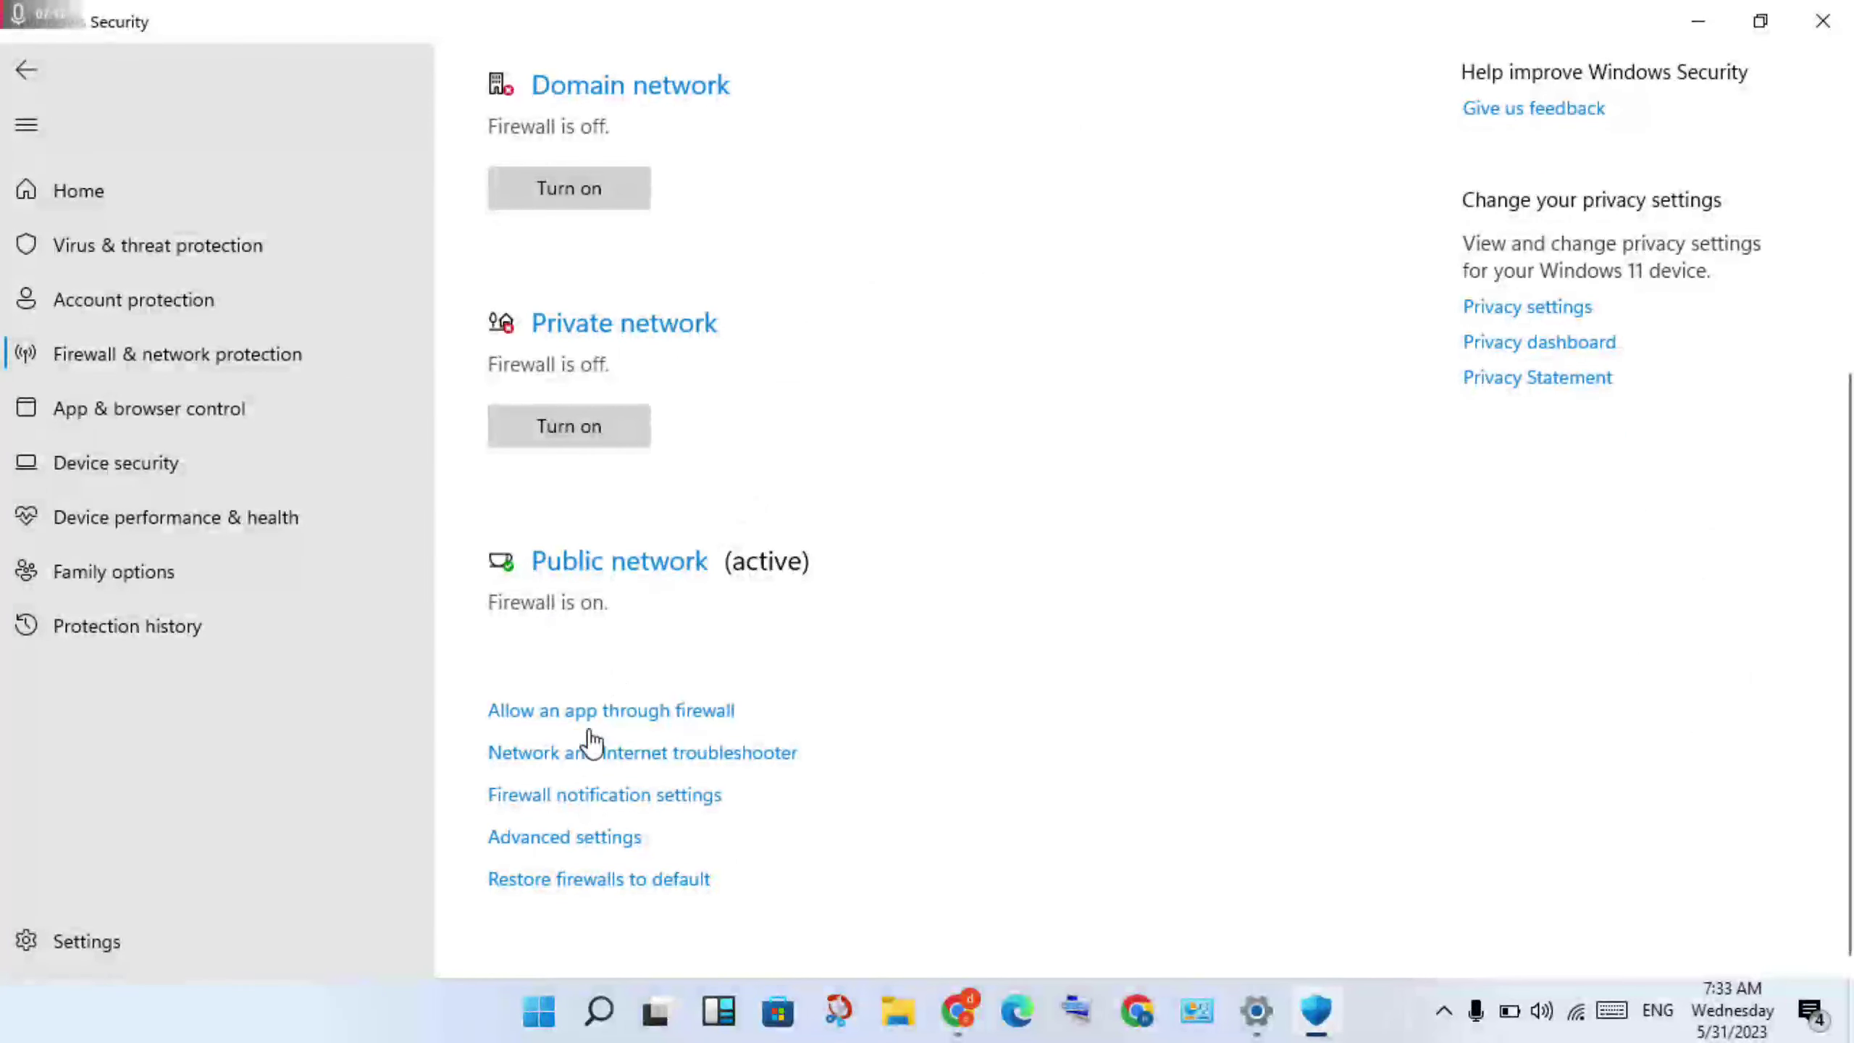
Step: Unlock the firewall's allowed apps list for changes, select Minecraft Launcher, confirm the list, and close Windows Security and Settings
left_click(542, 714)
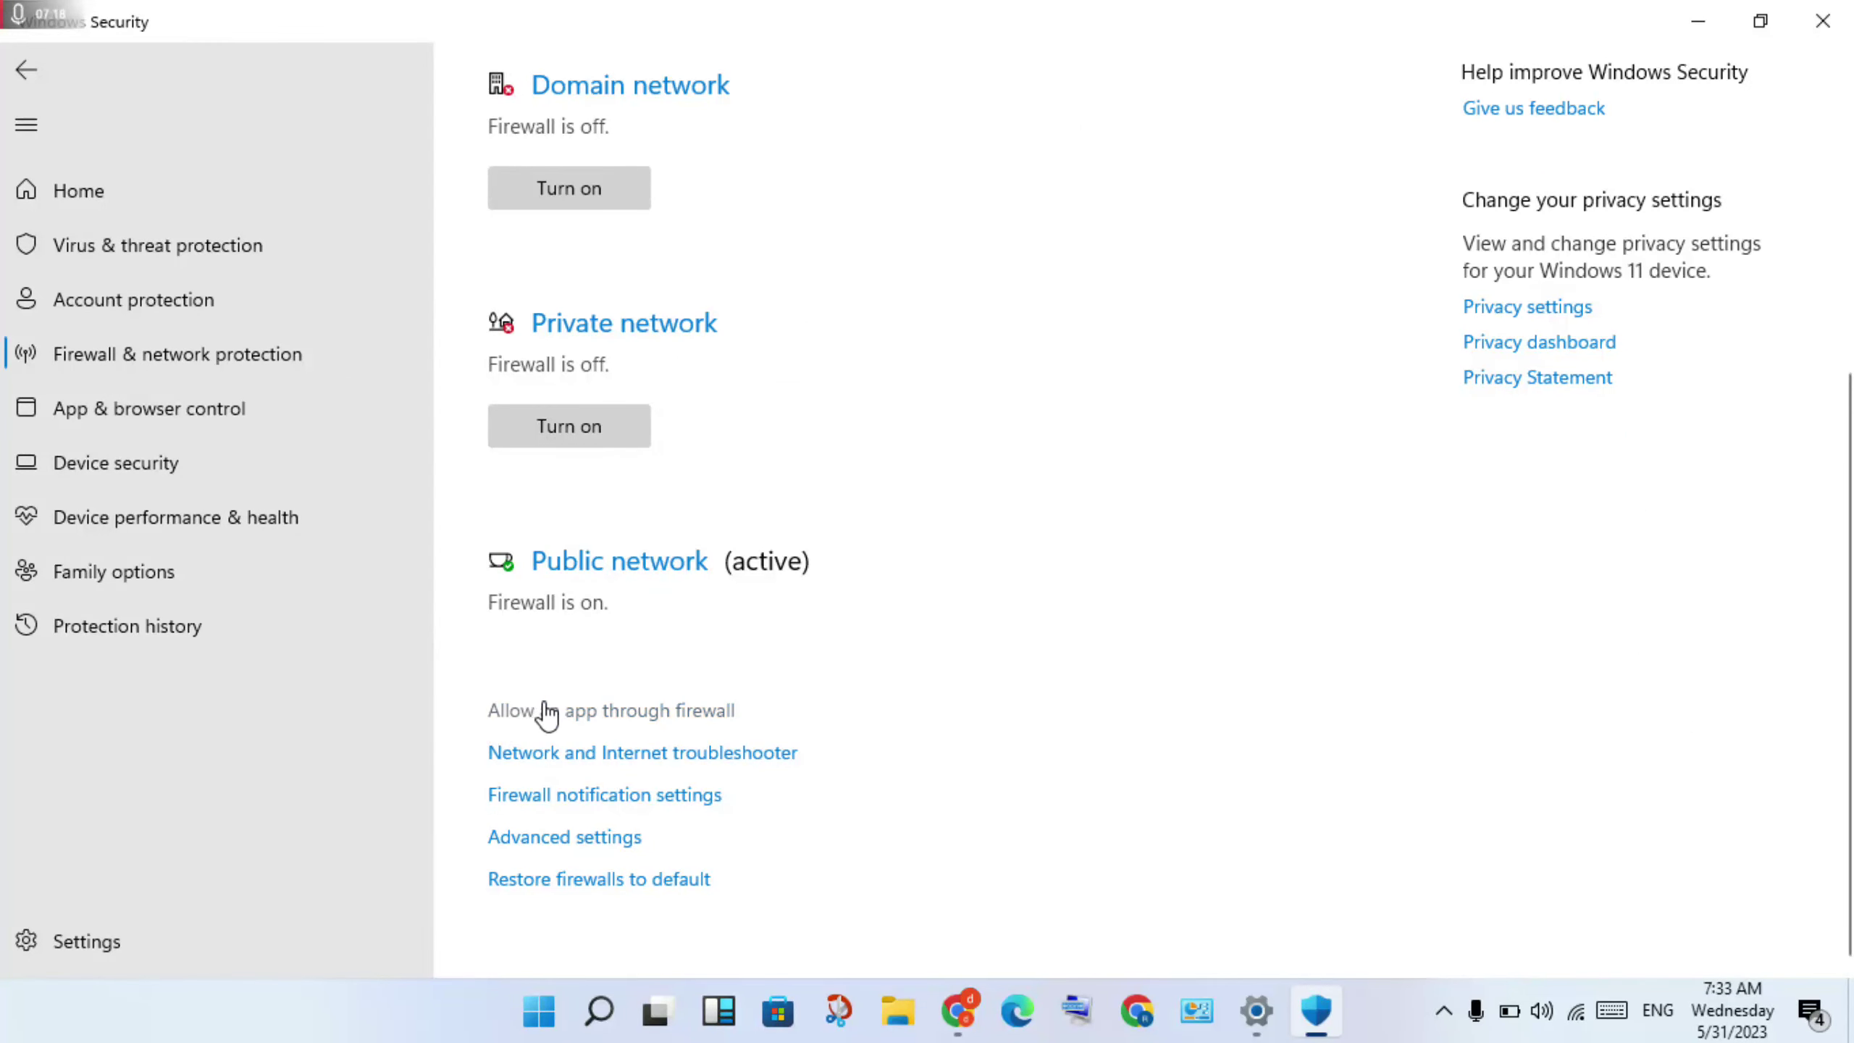
left_click(637, 724)
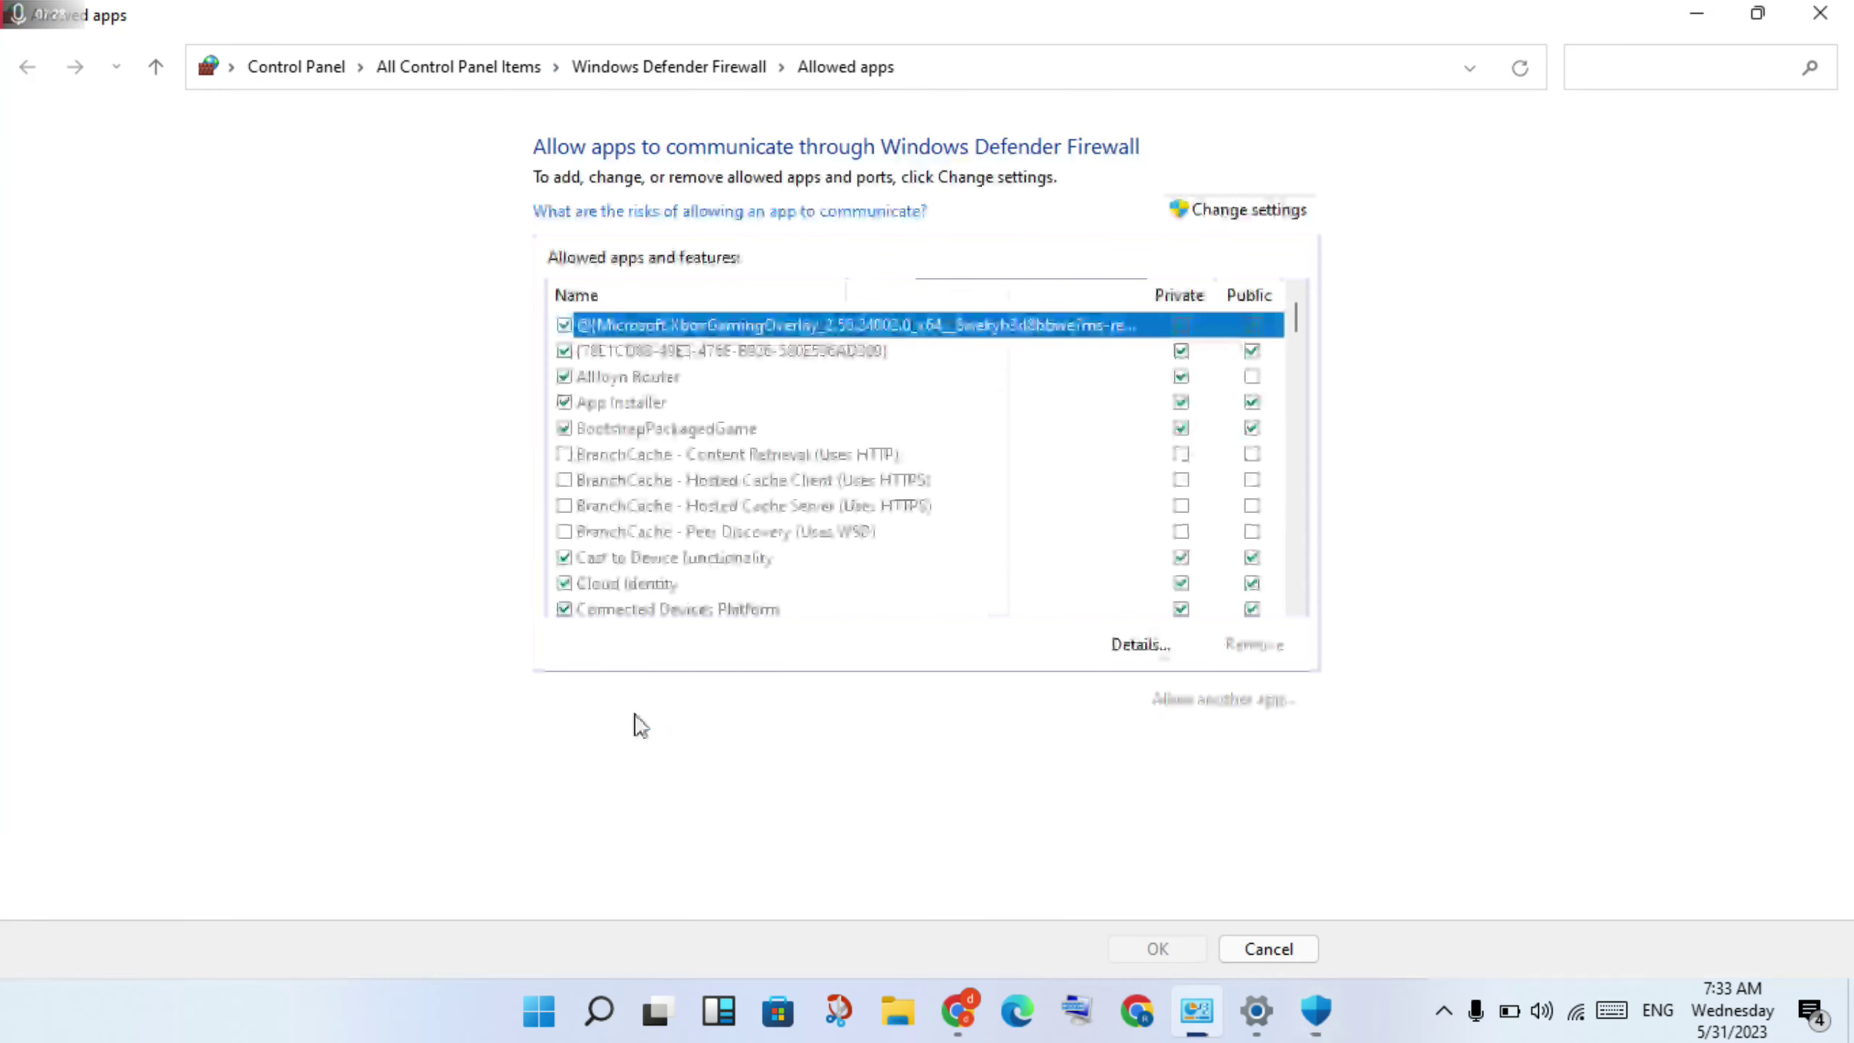
left_click(1237, 208)
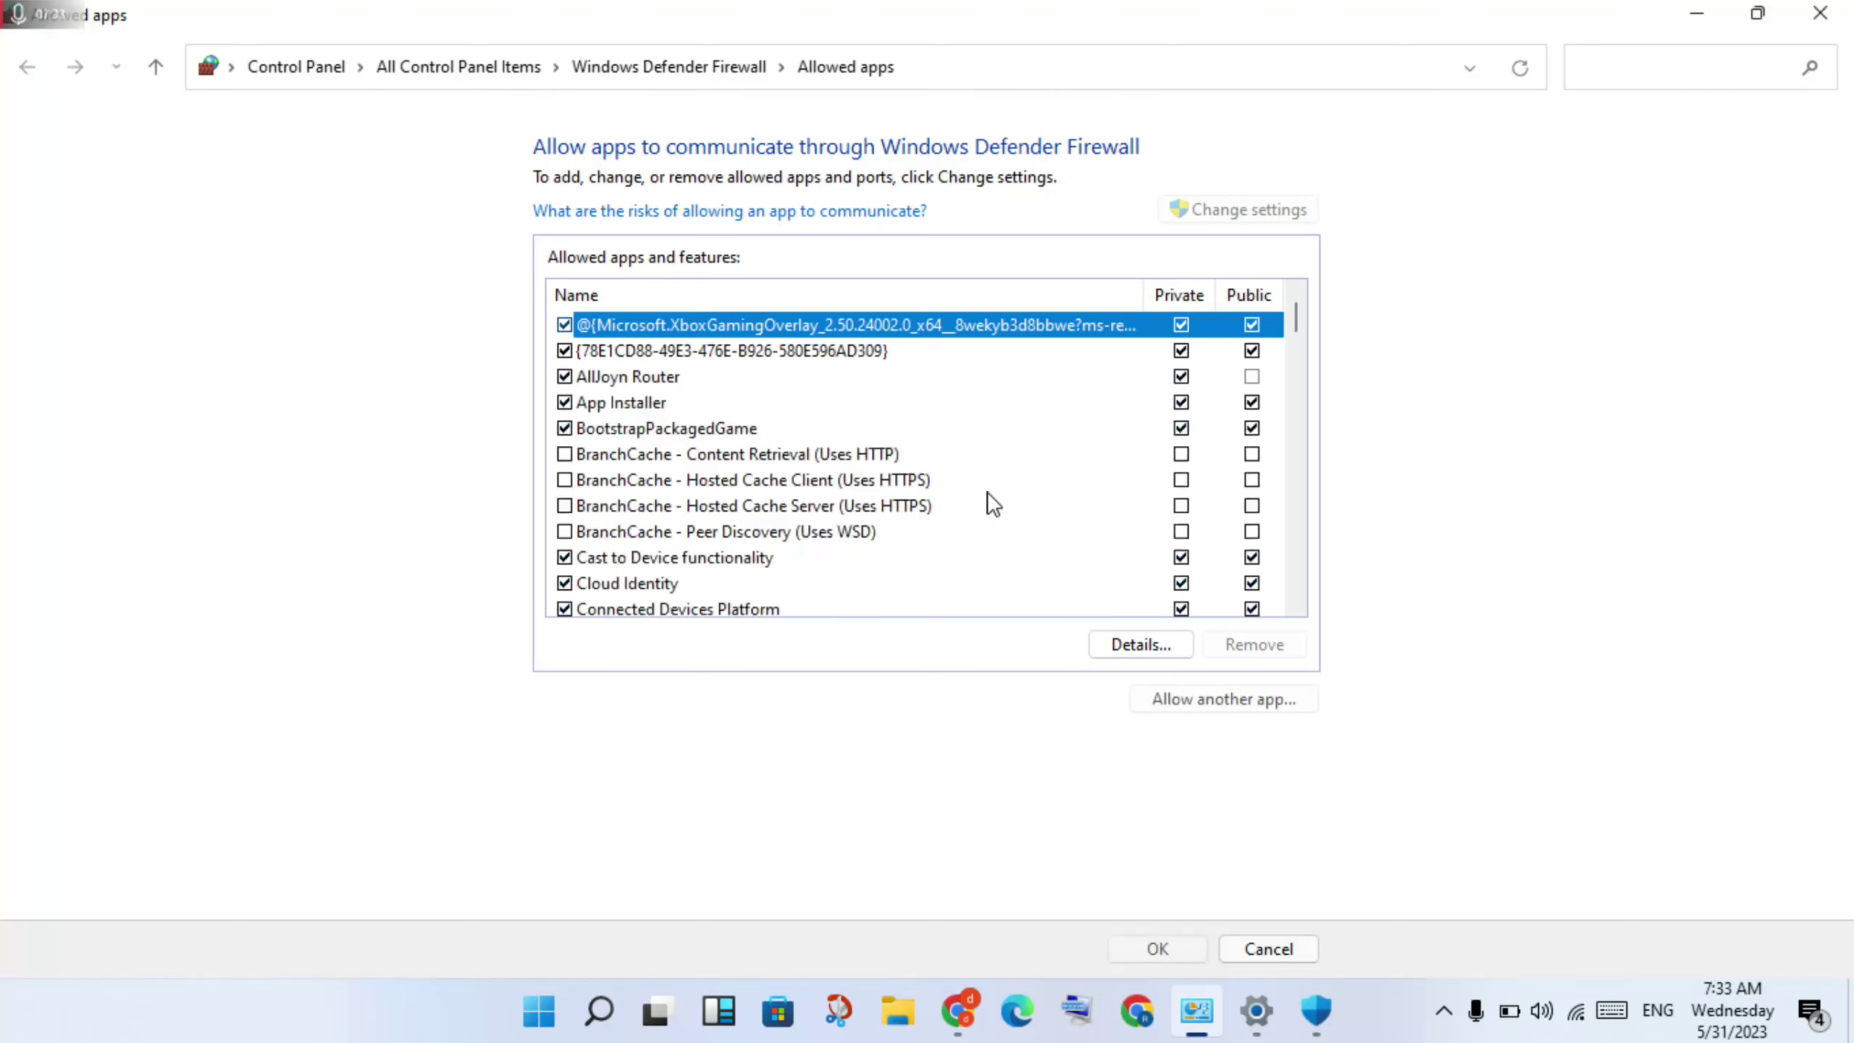
scroll(995, 502, "down", 6)
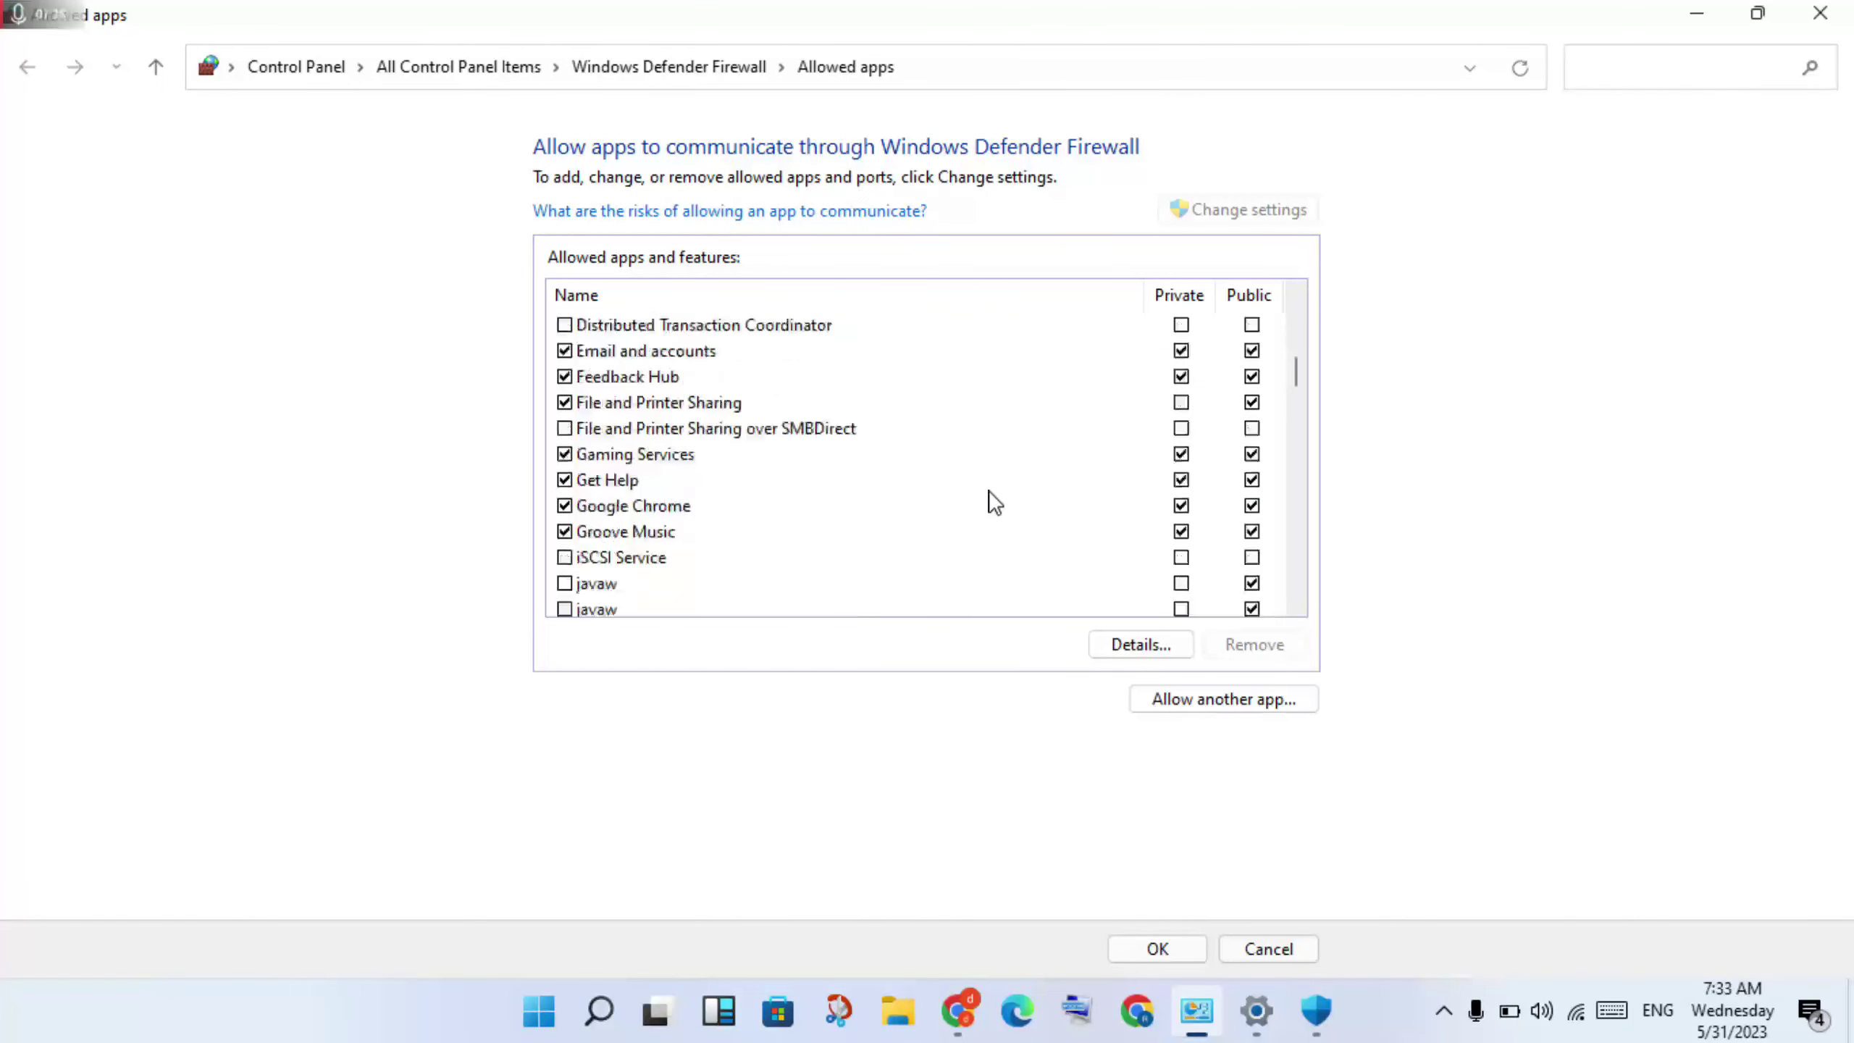
scroll(994, 503, "down", 7)
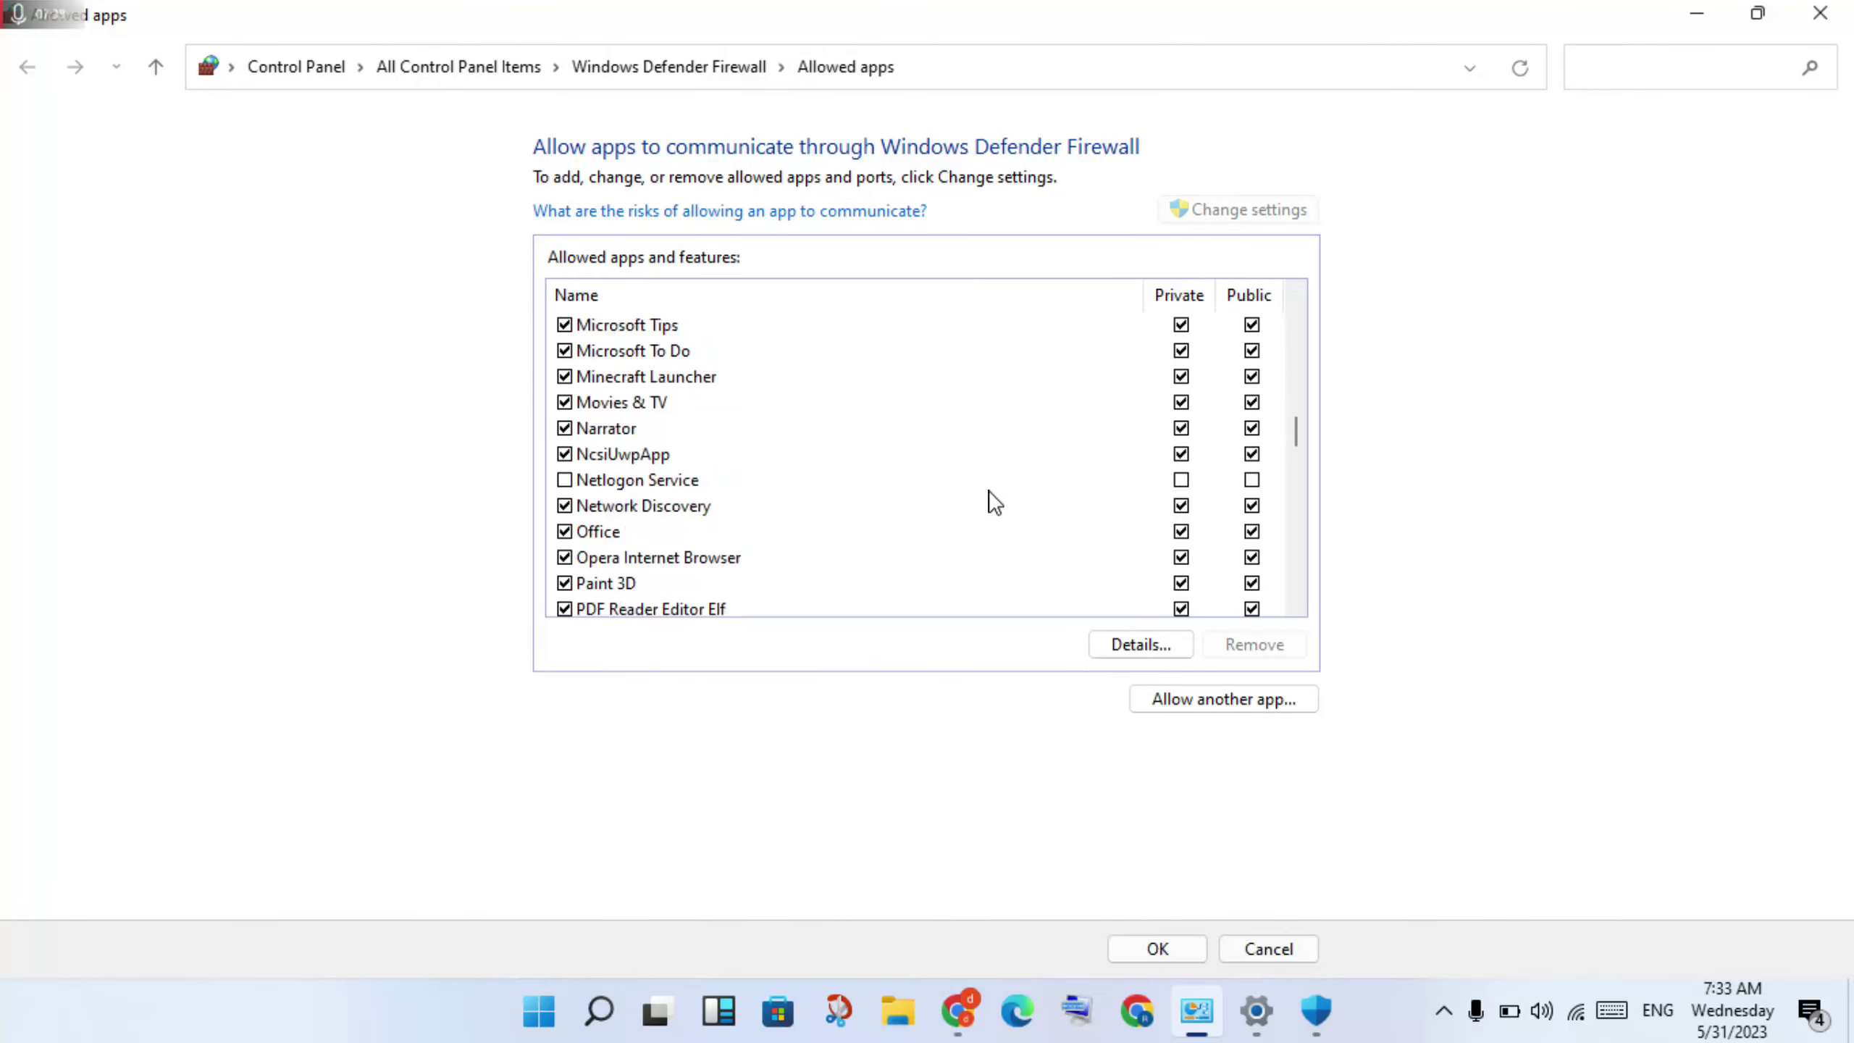
left_click(777, 381)
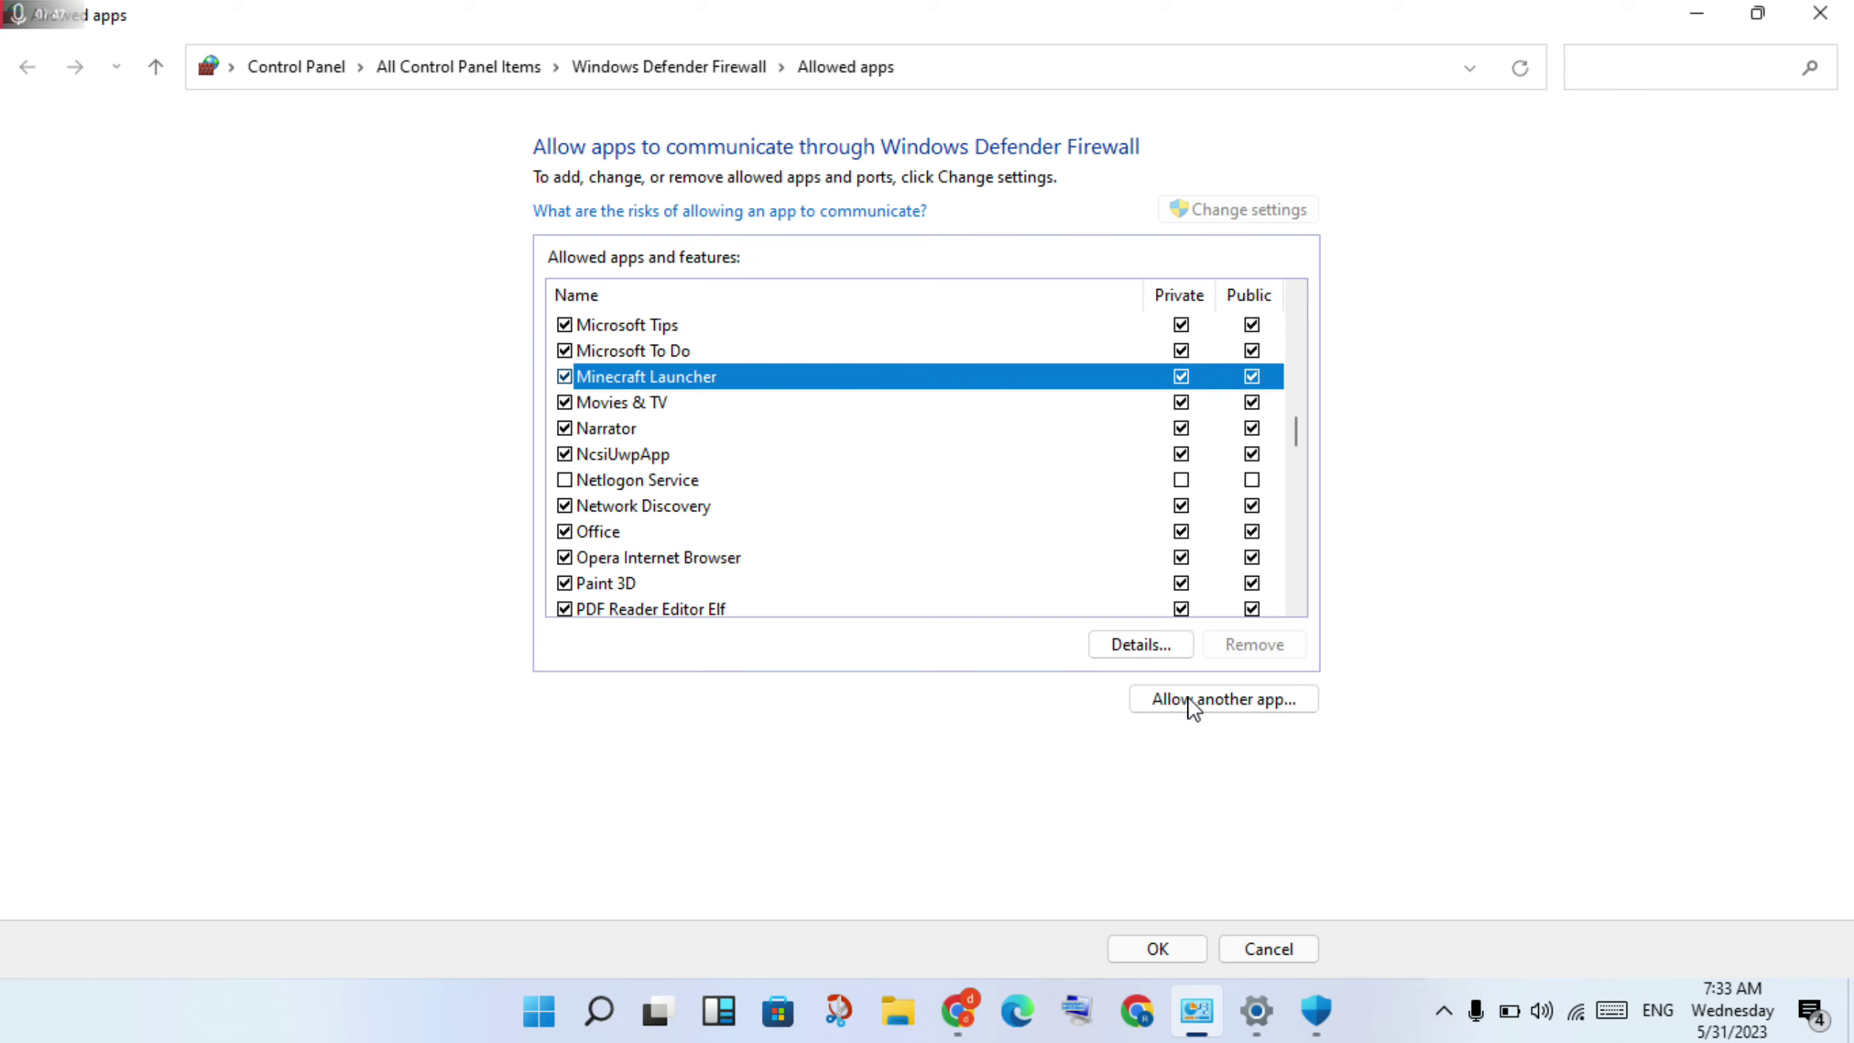
left_click(1160, 949)
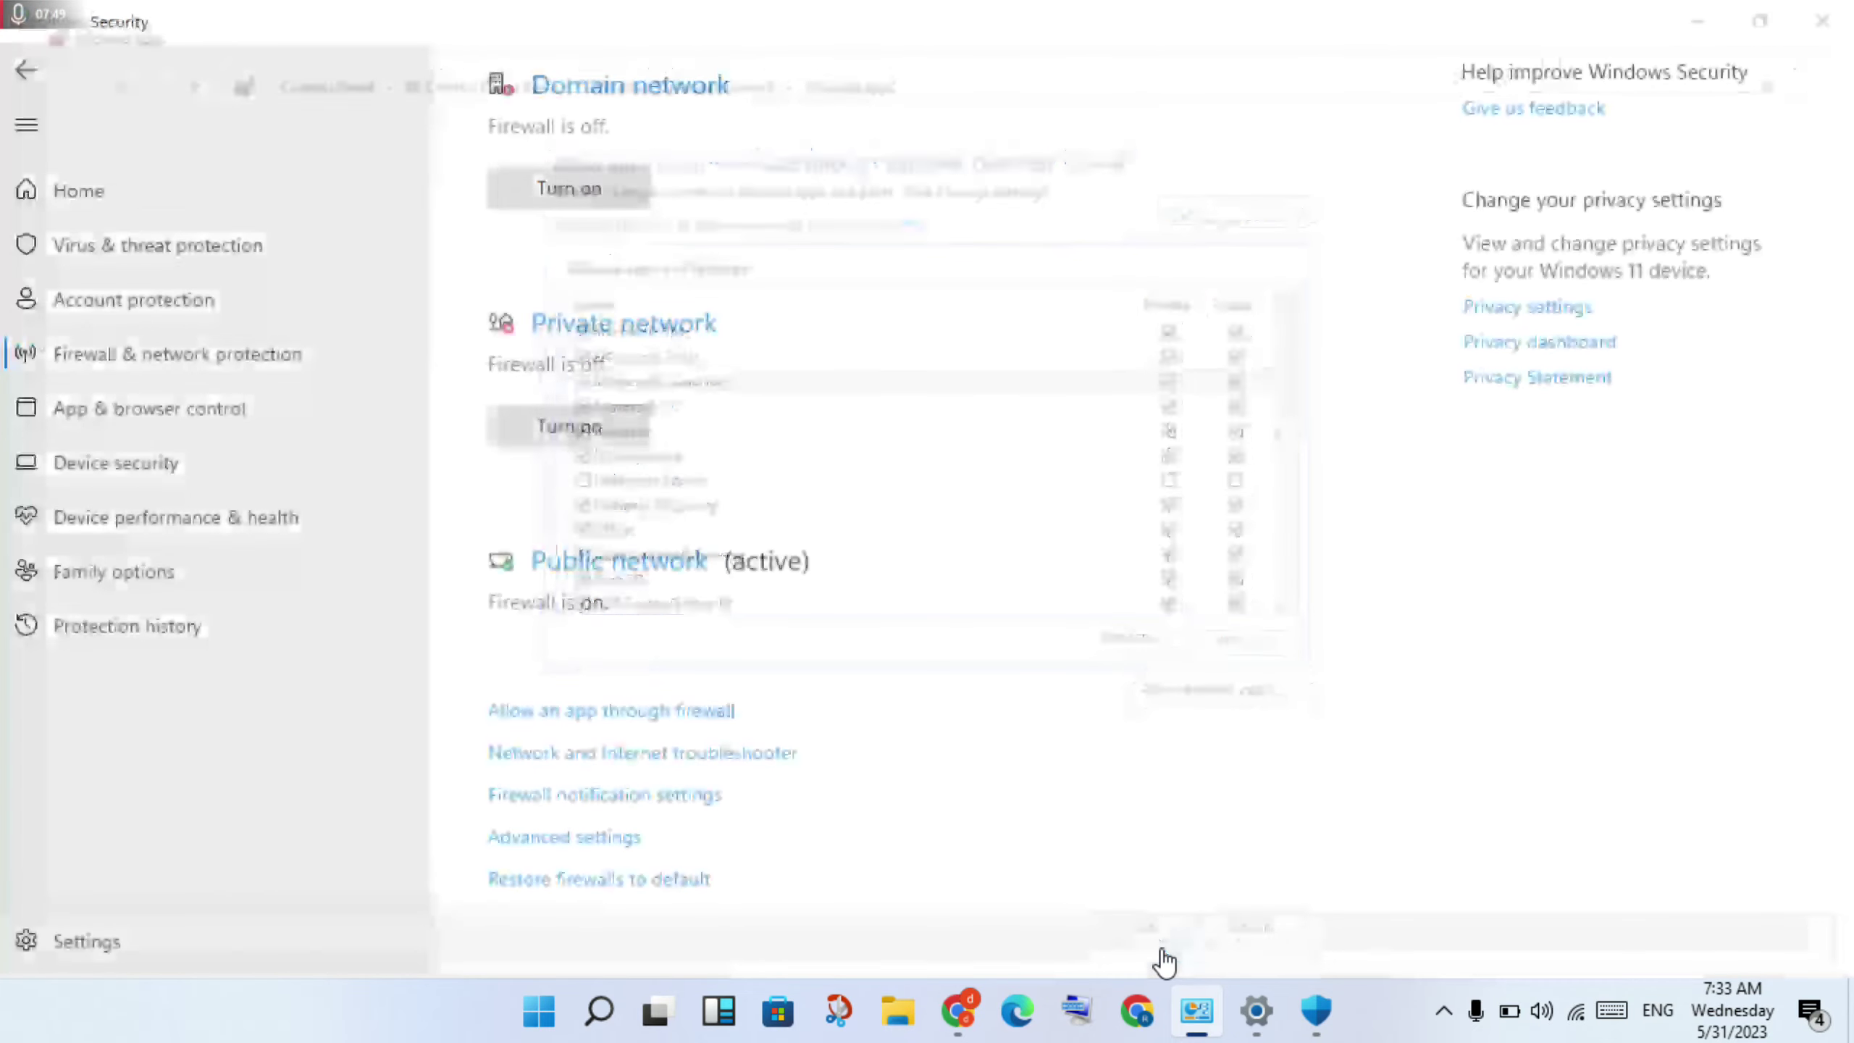
left_click(1823, 21)
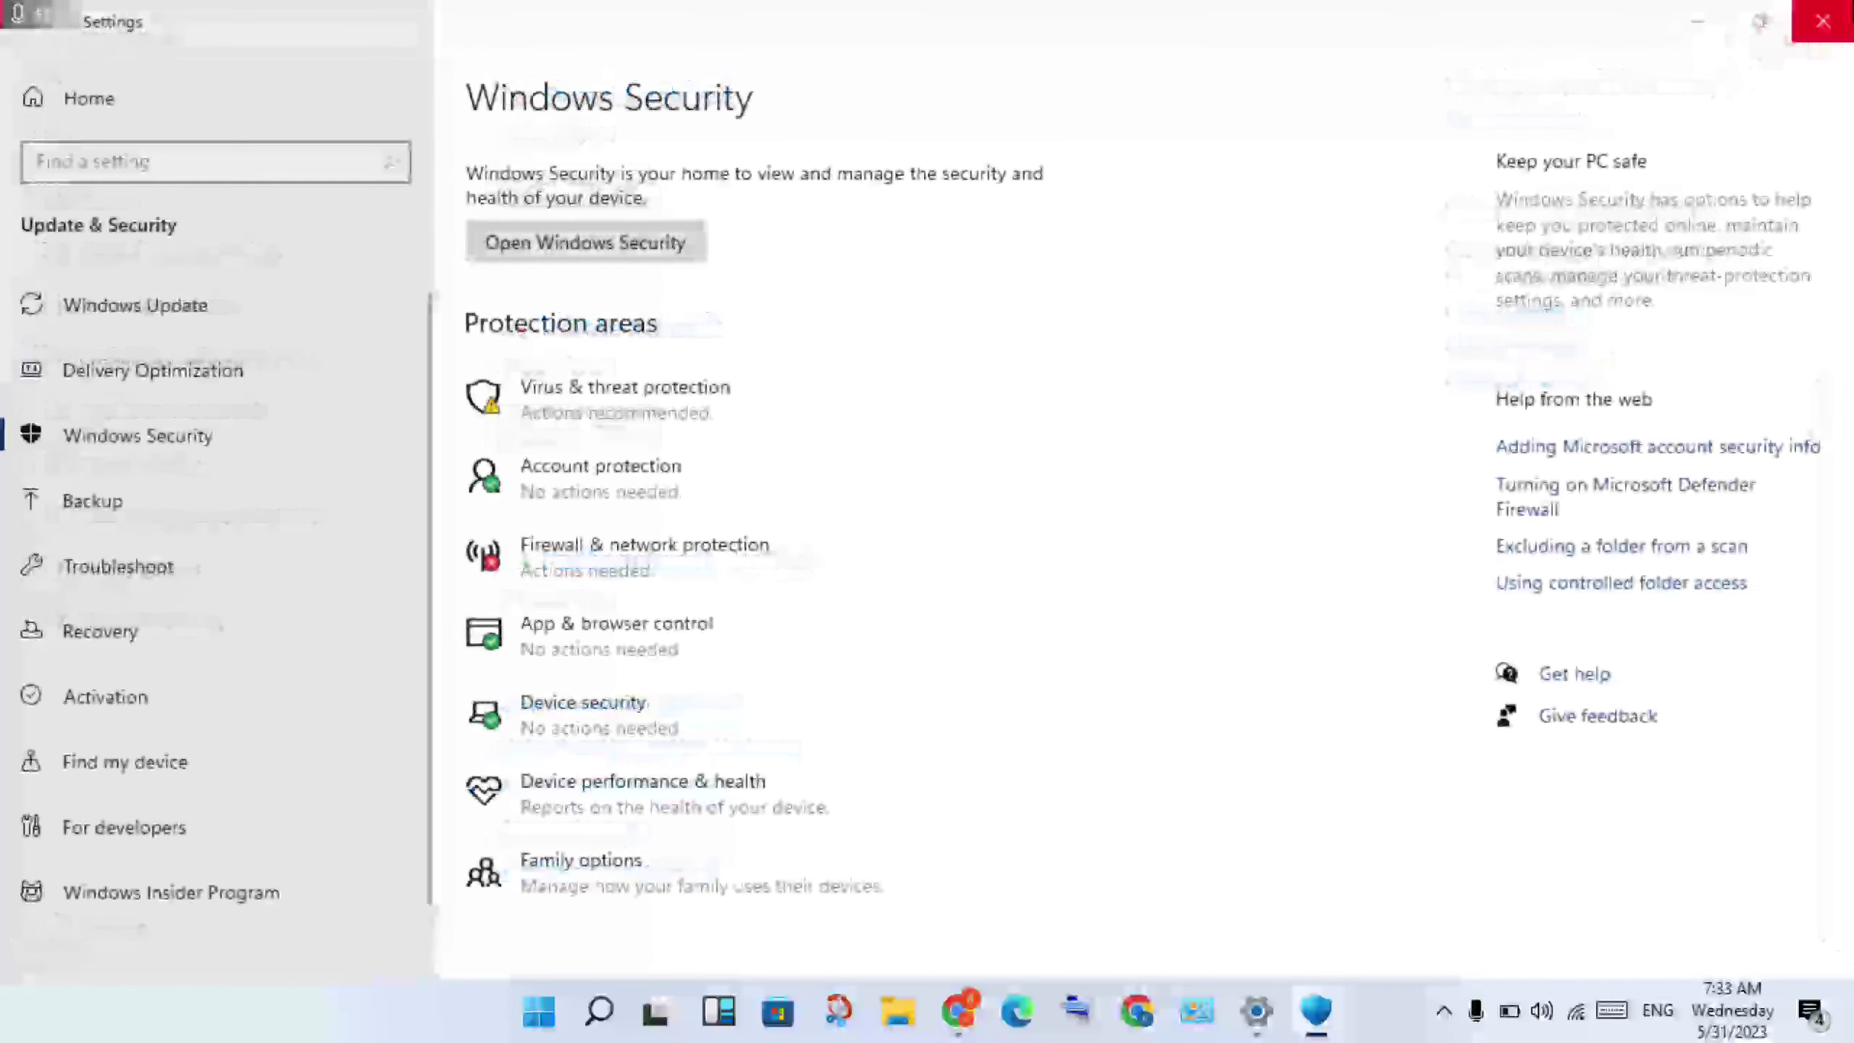
left_click(1832, 21)
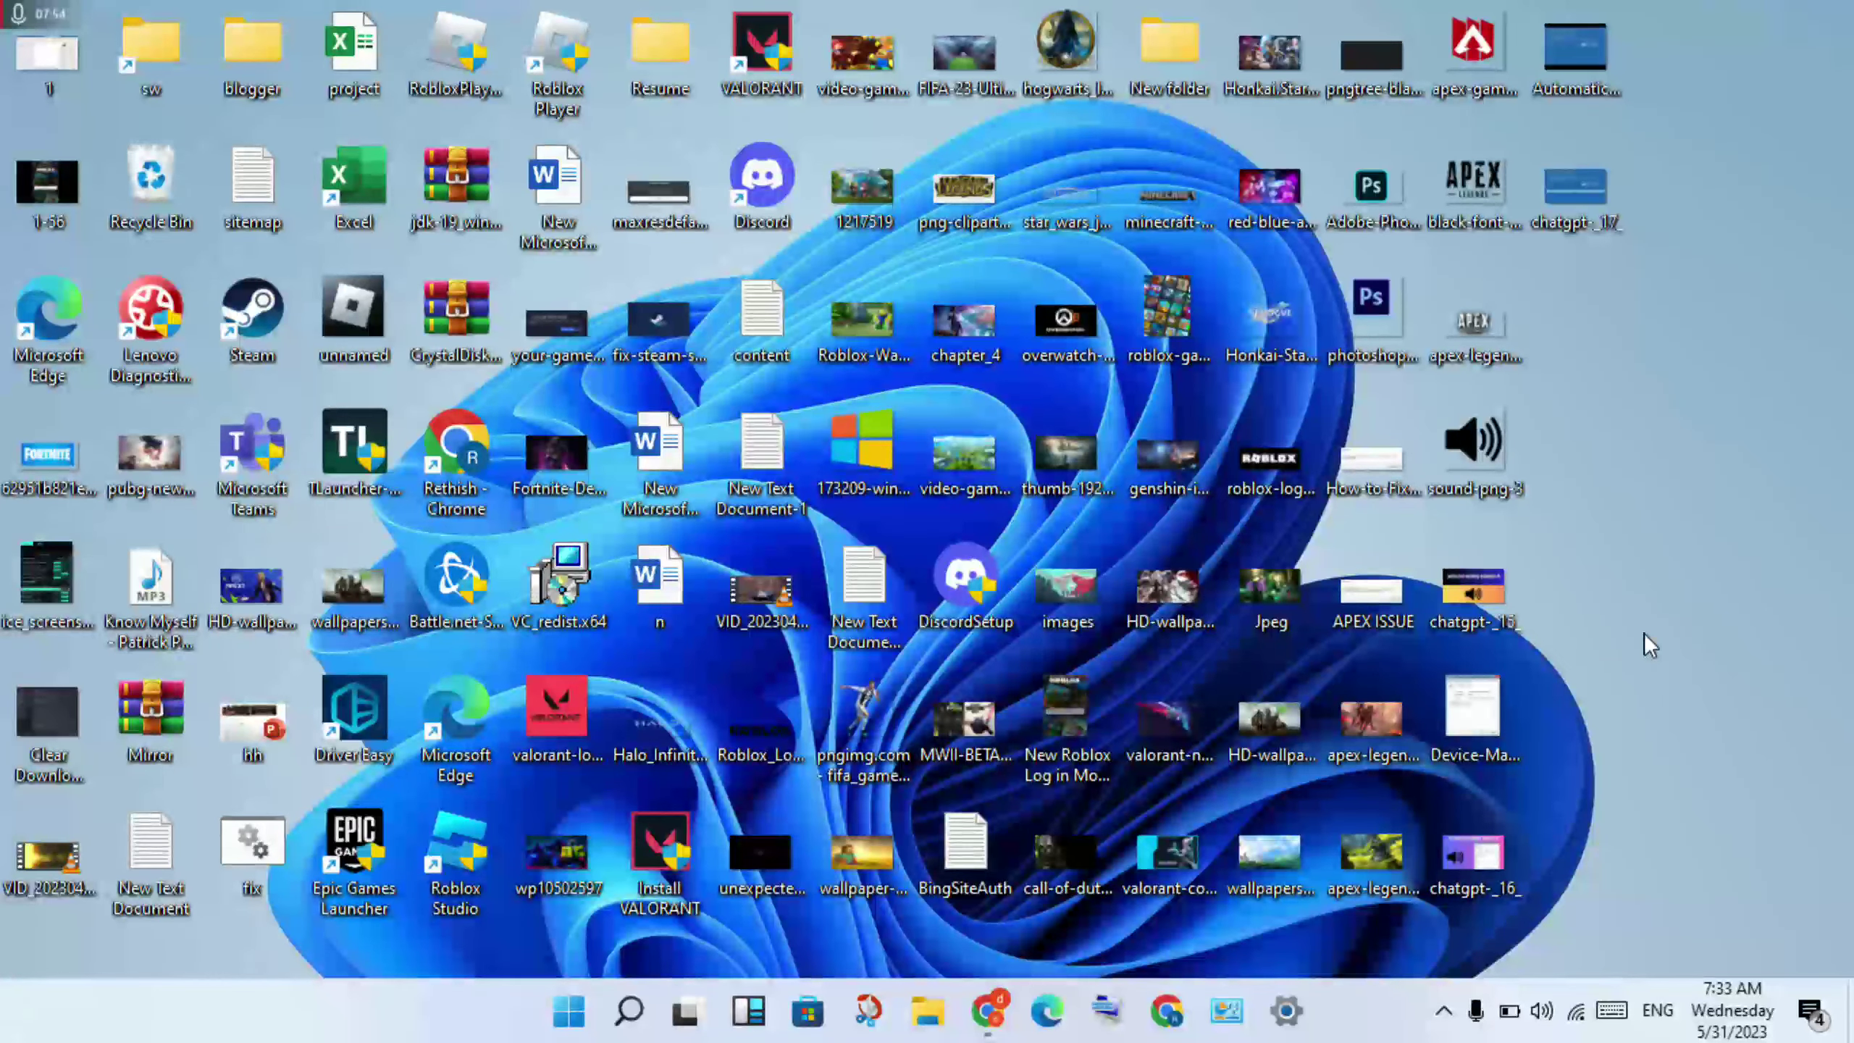
Step: Bring up the Start menu's power options to find Restart and dismiss them without restarting
left_click(557, 1027)
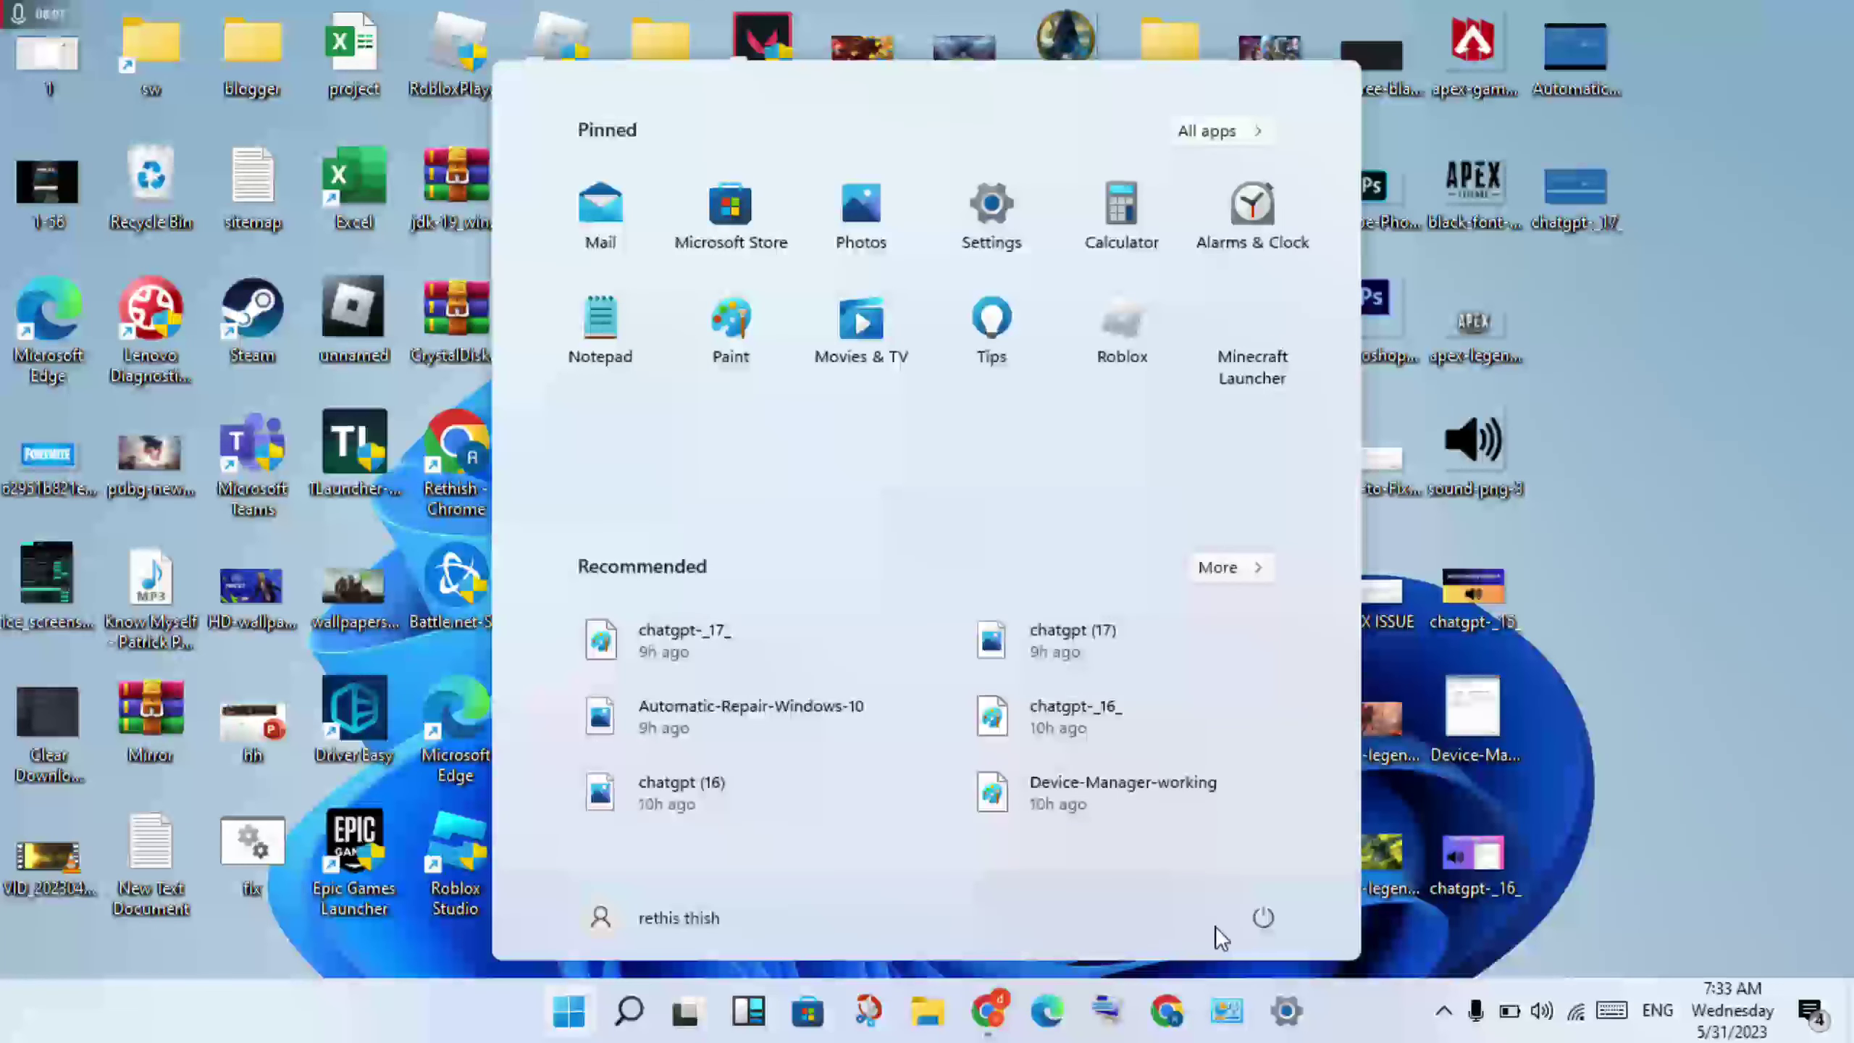
left_click(1259, 921)
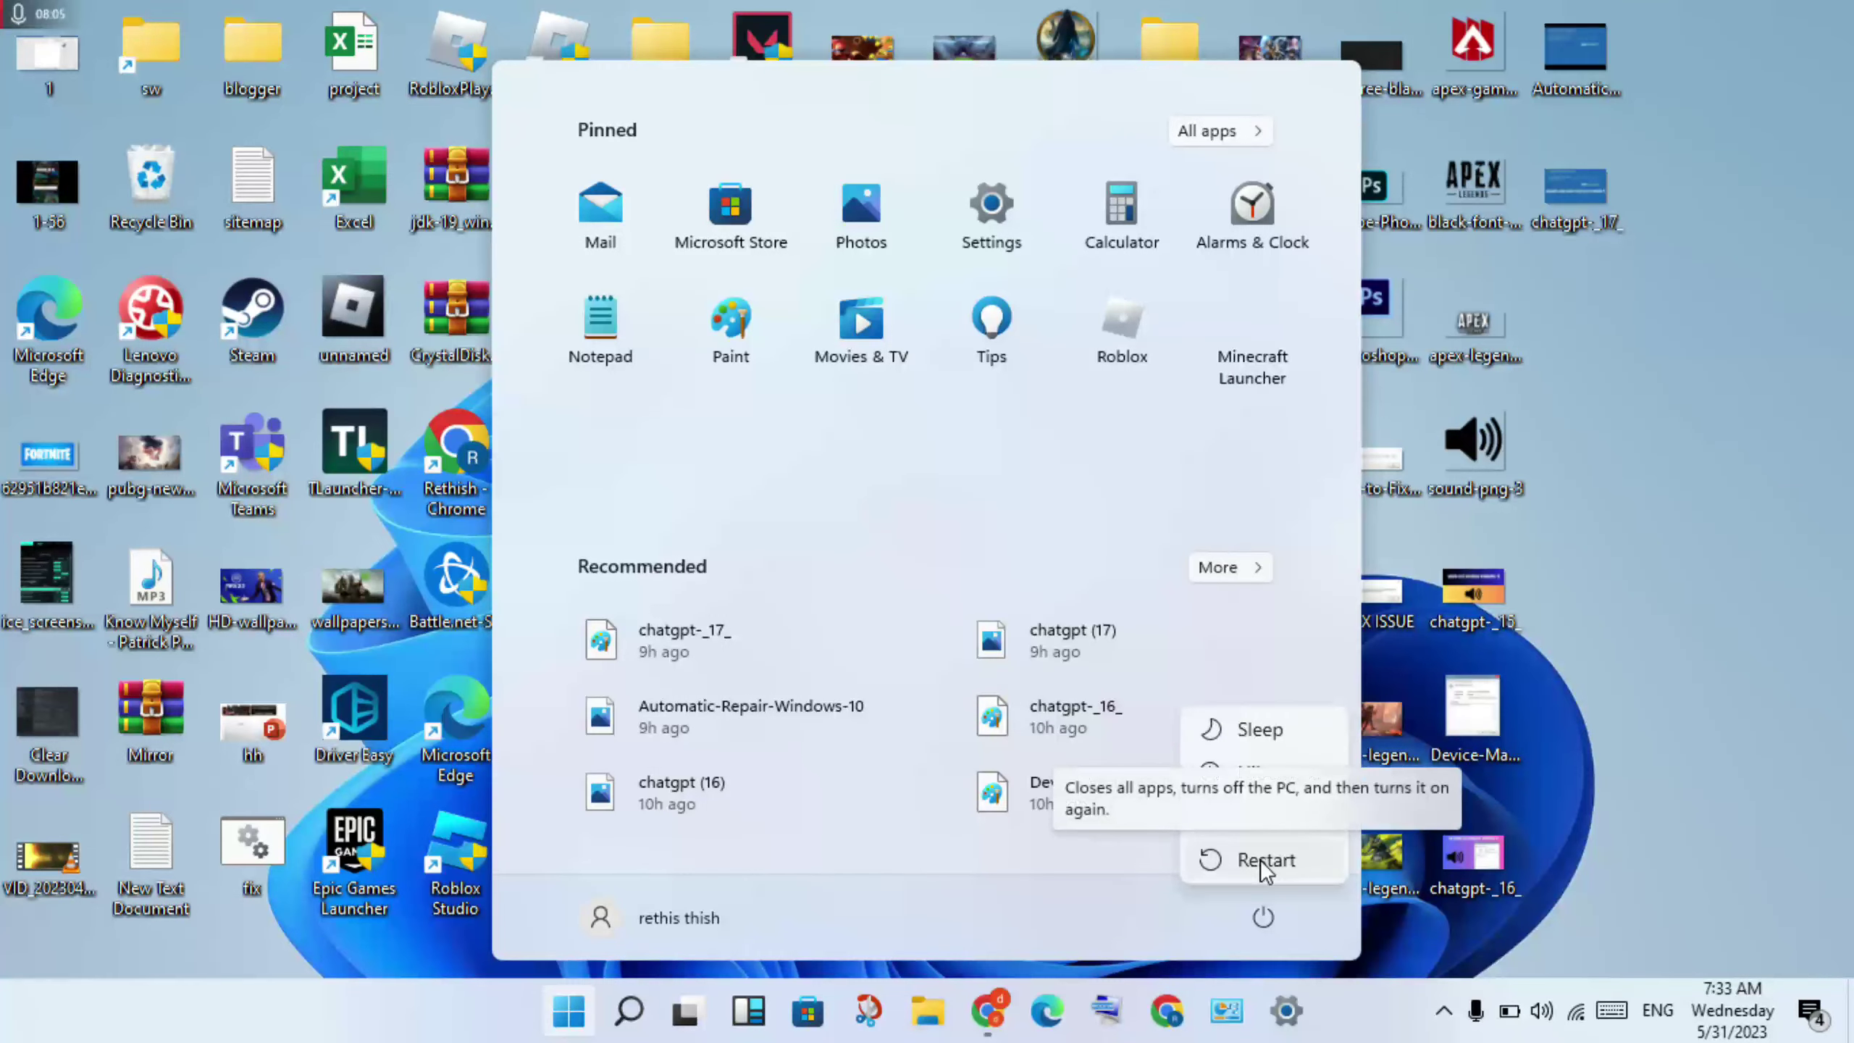
left_click(1631, 623)
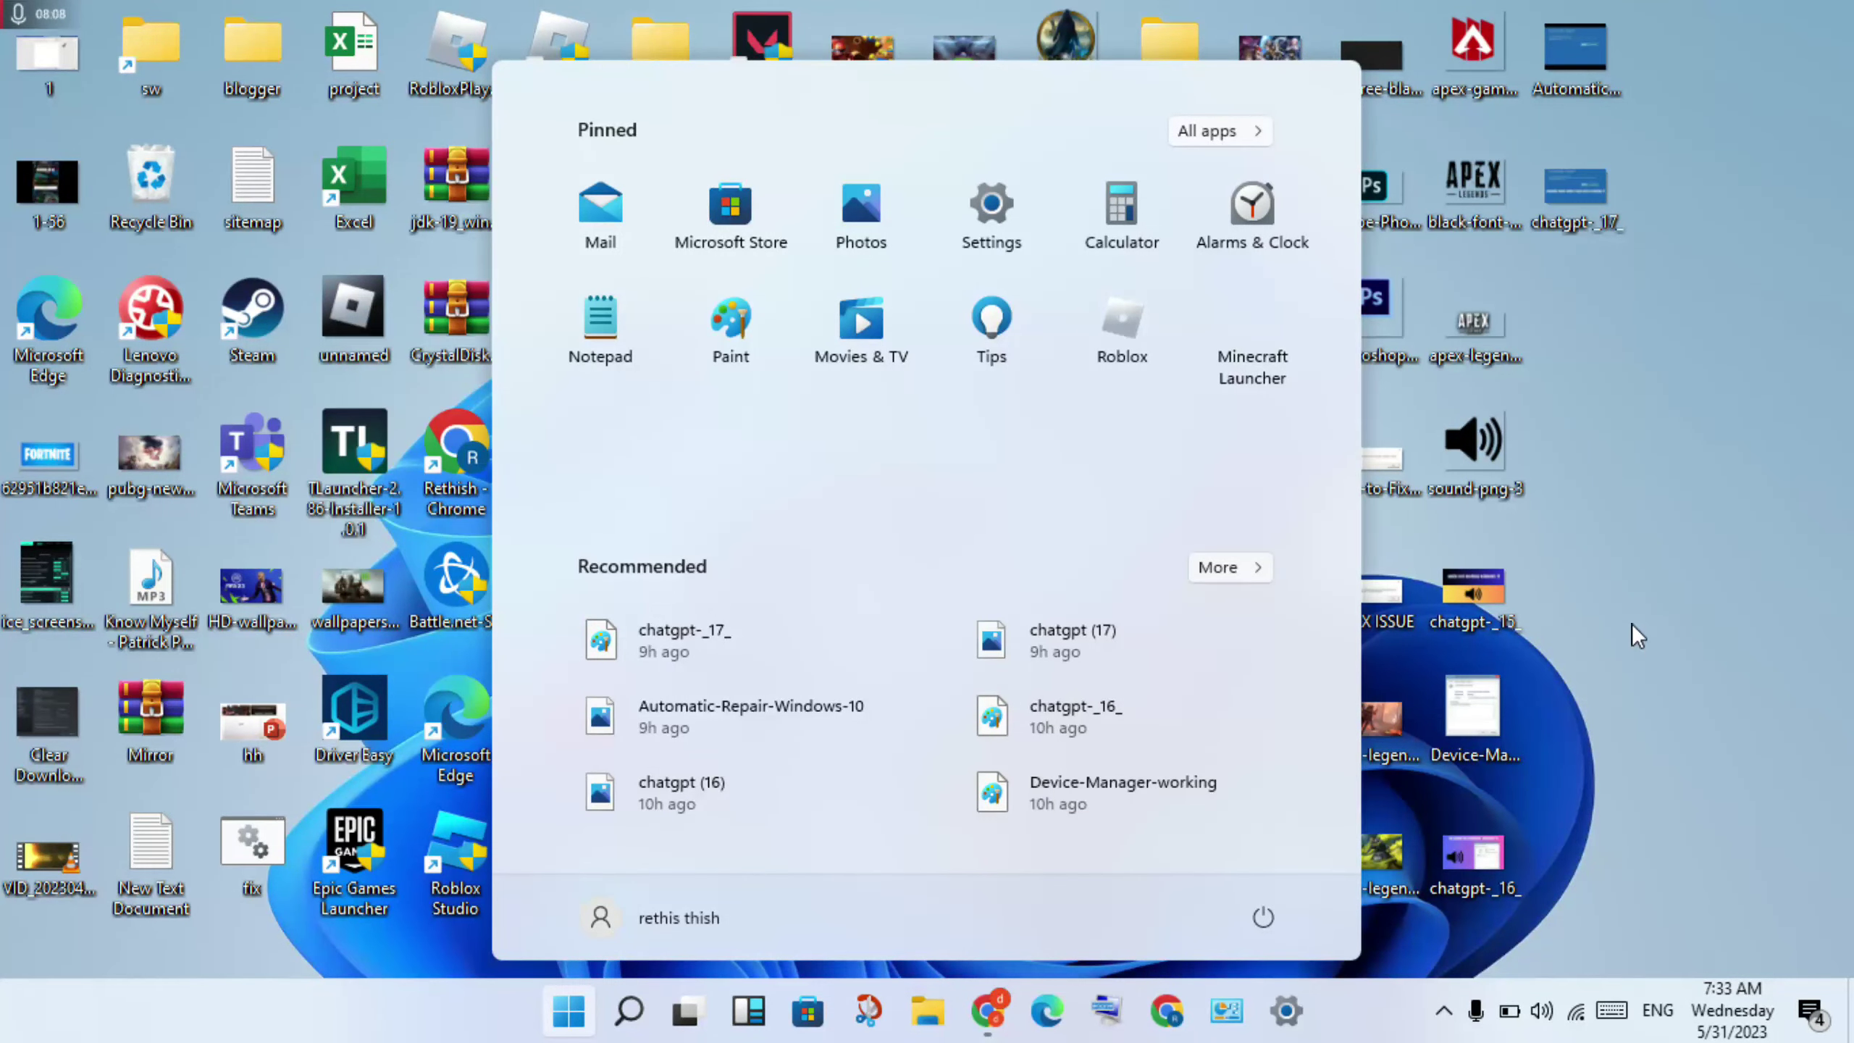
left_click(1631, 622)
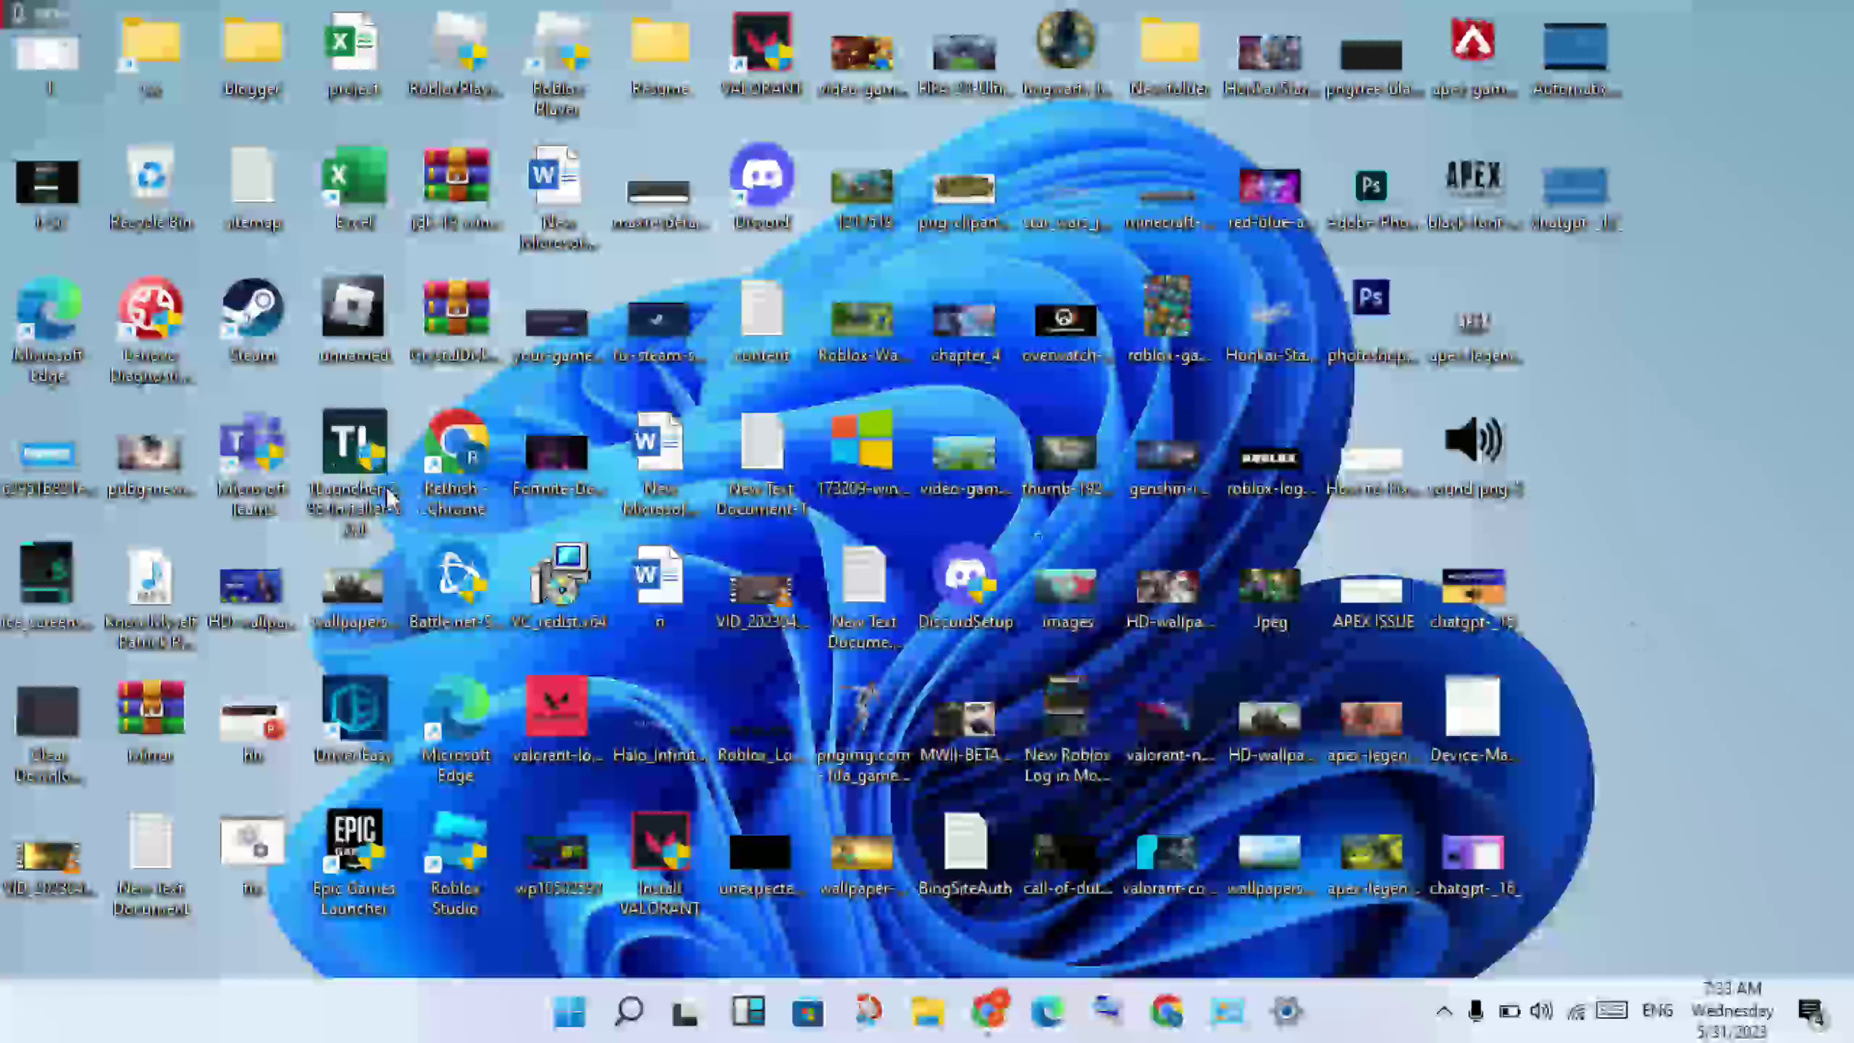